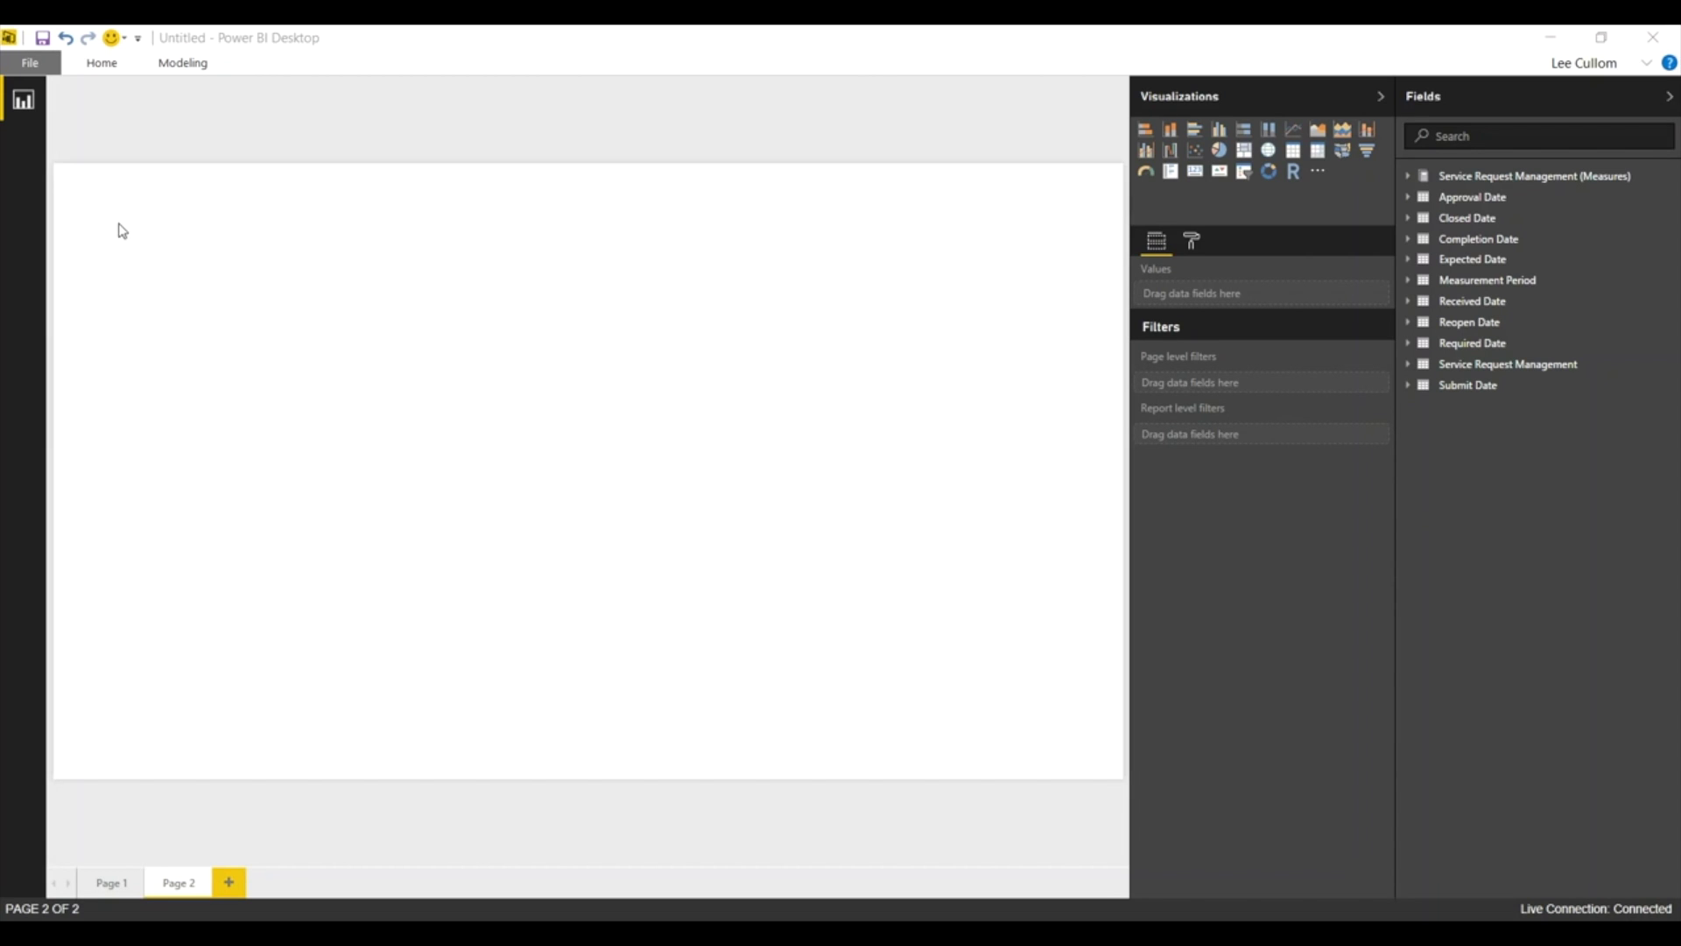
# - Add an empty card visual to Page 2
pyautogui.click(1199, 179)
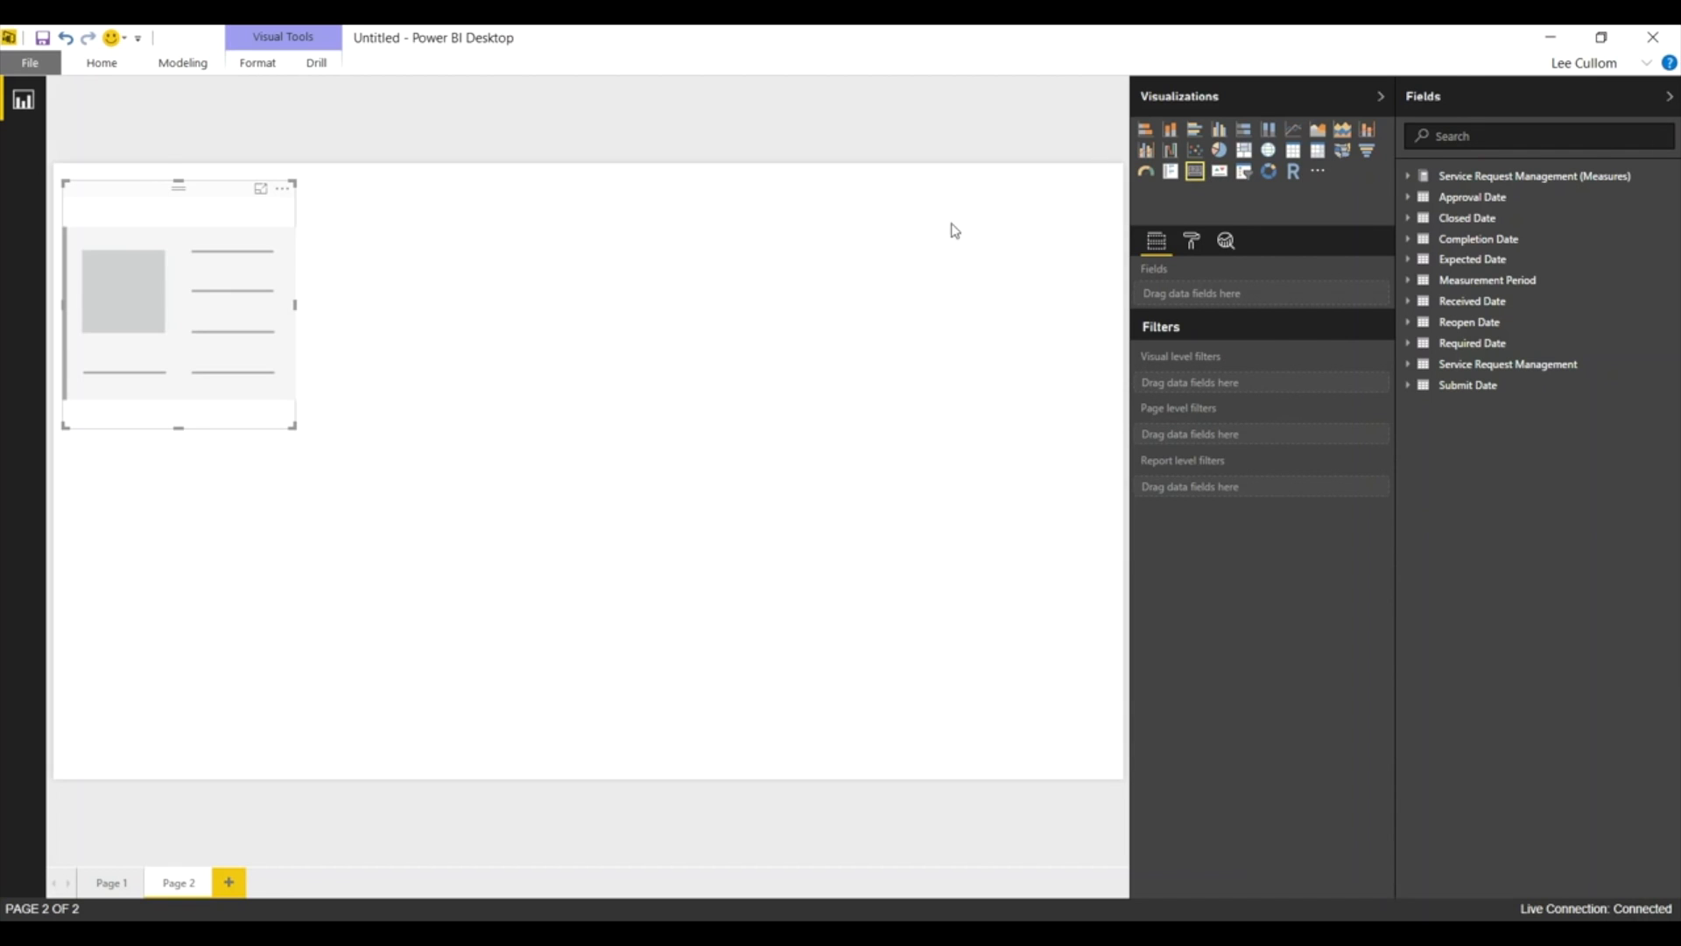
# - Show Service Requests Total (628.92K) on the card and shrink it
pyautogui.click(1485, 136)
pyautogui.write('total')
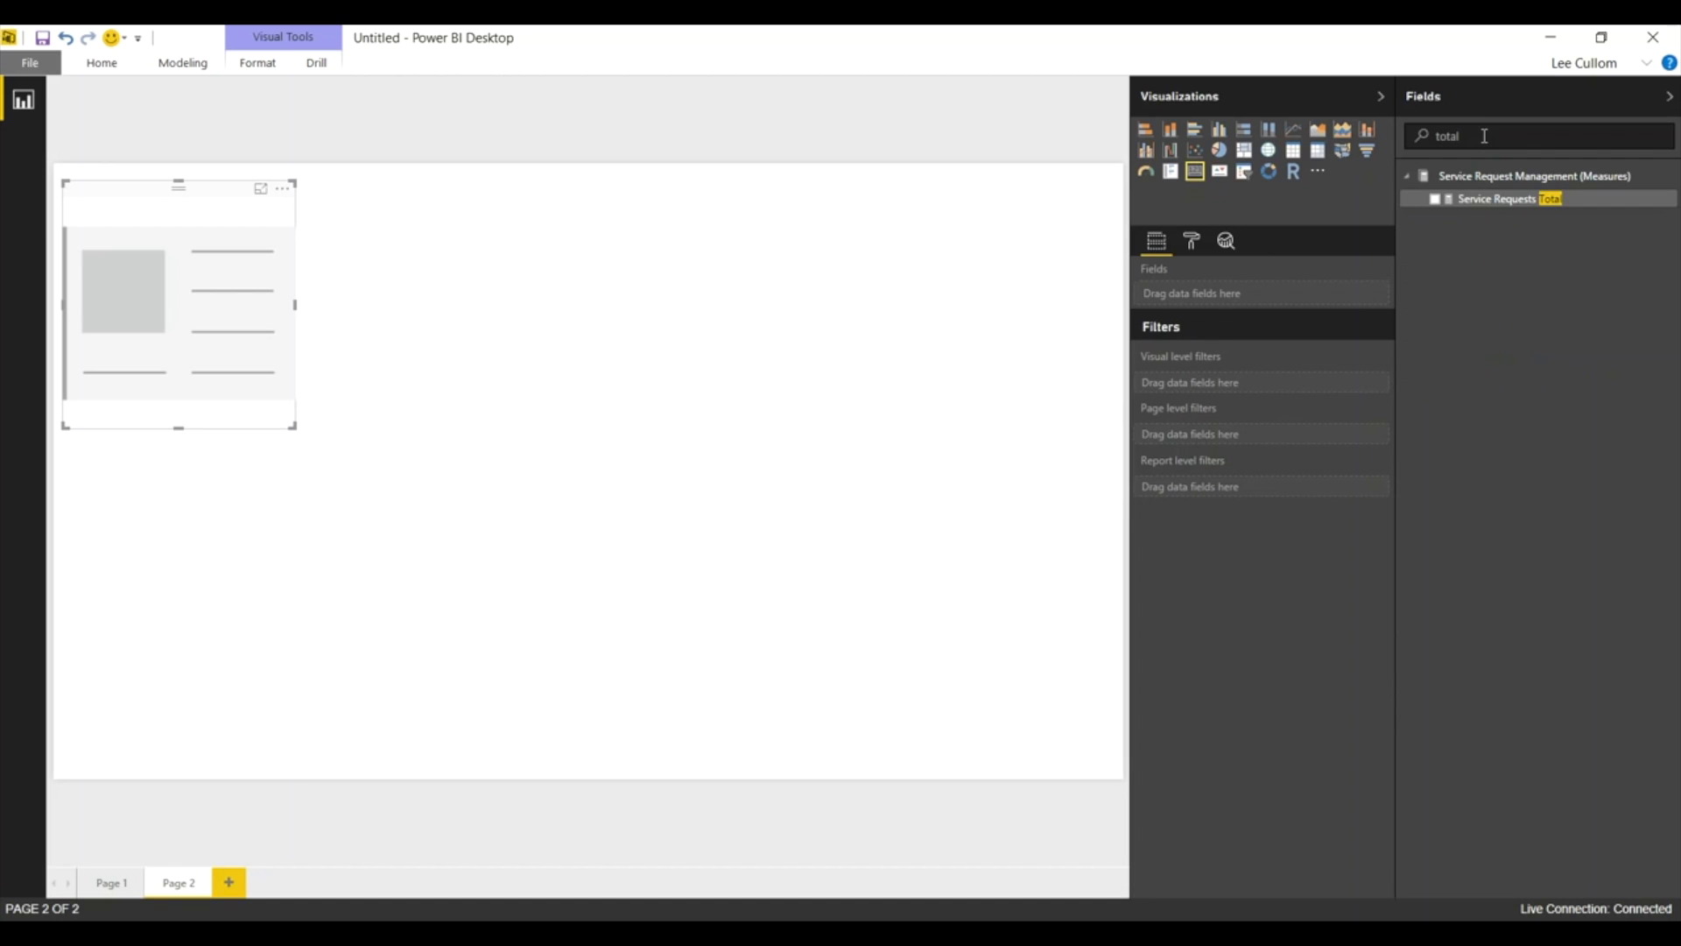
pyautogui.click(1436, 201)
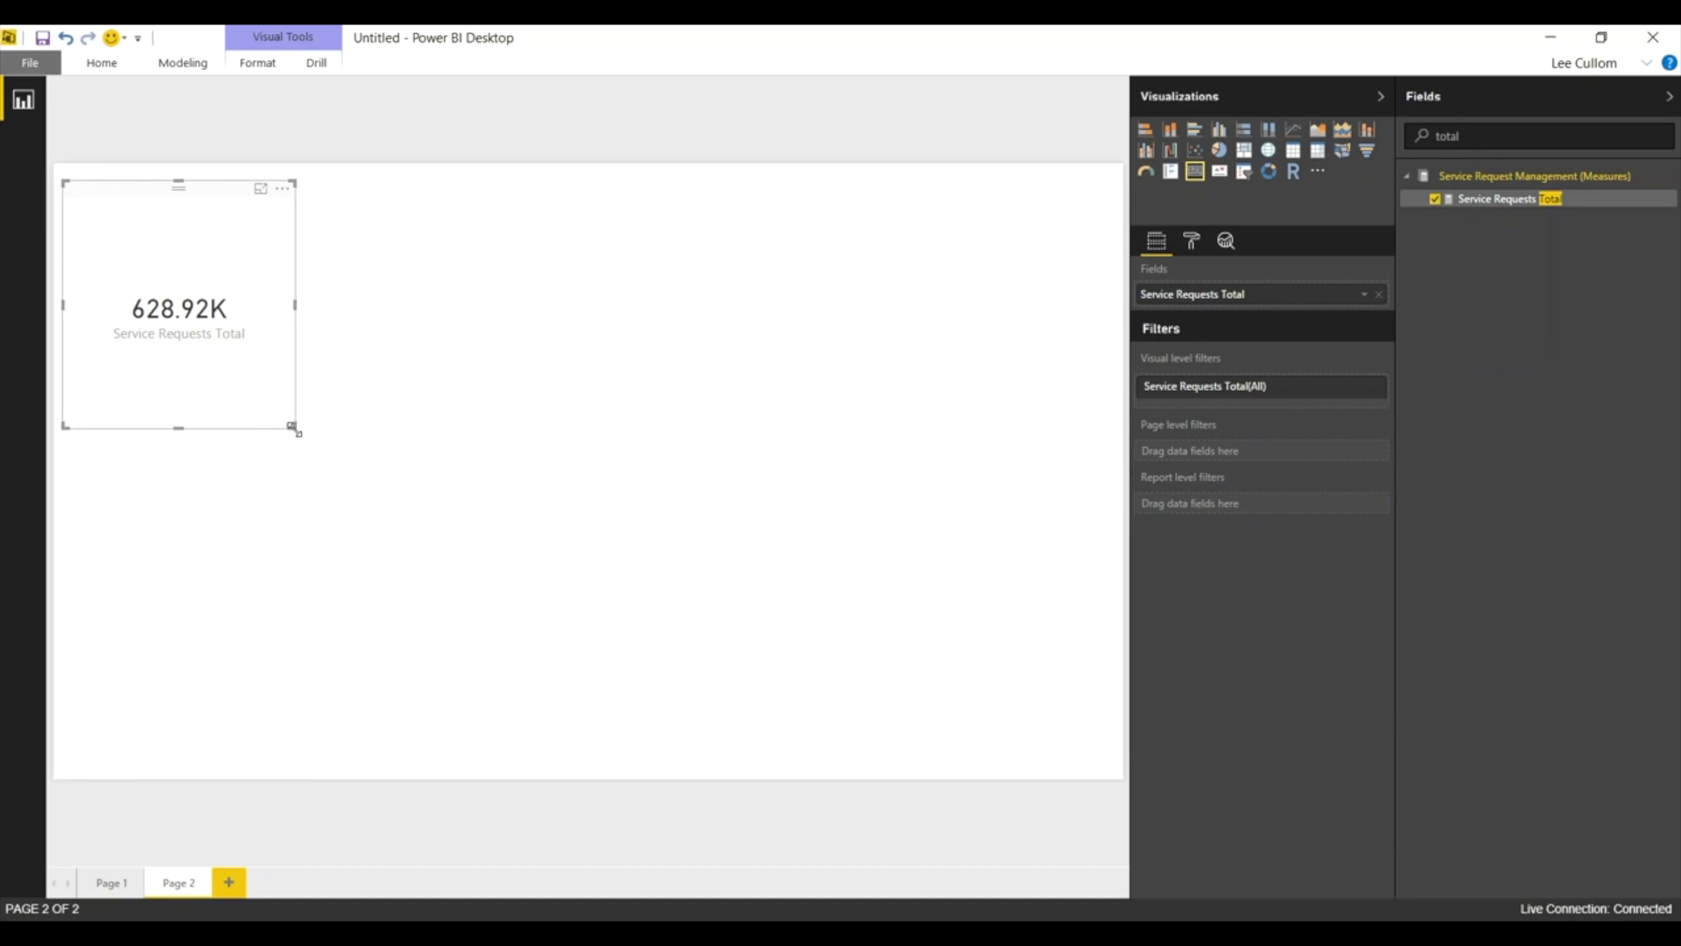
pyautogui.moveTo(294, 429); pyautogui.dragTo(253, 367)
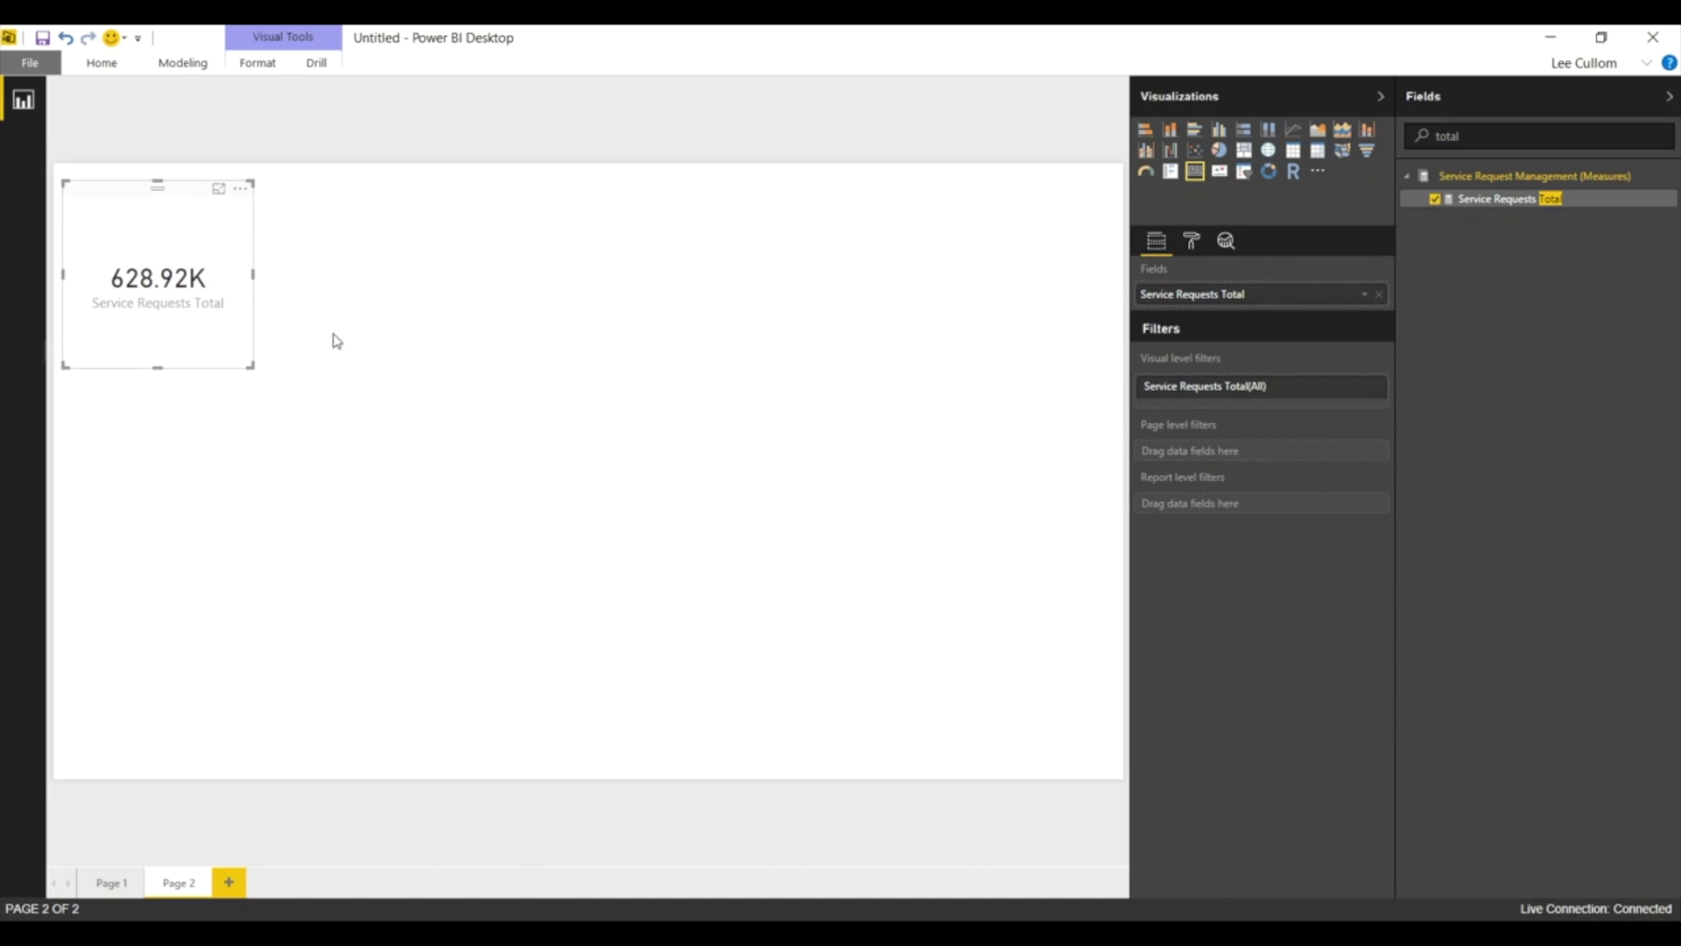
pyautogui.doubleClick(1493, 131)
pyautogui.press('BackSpace')
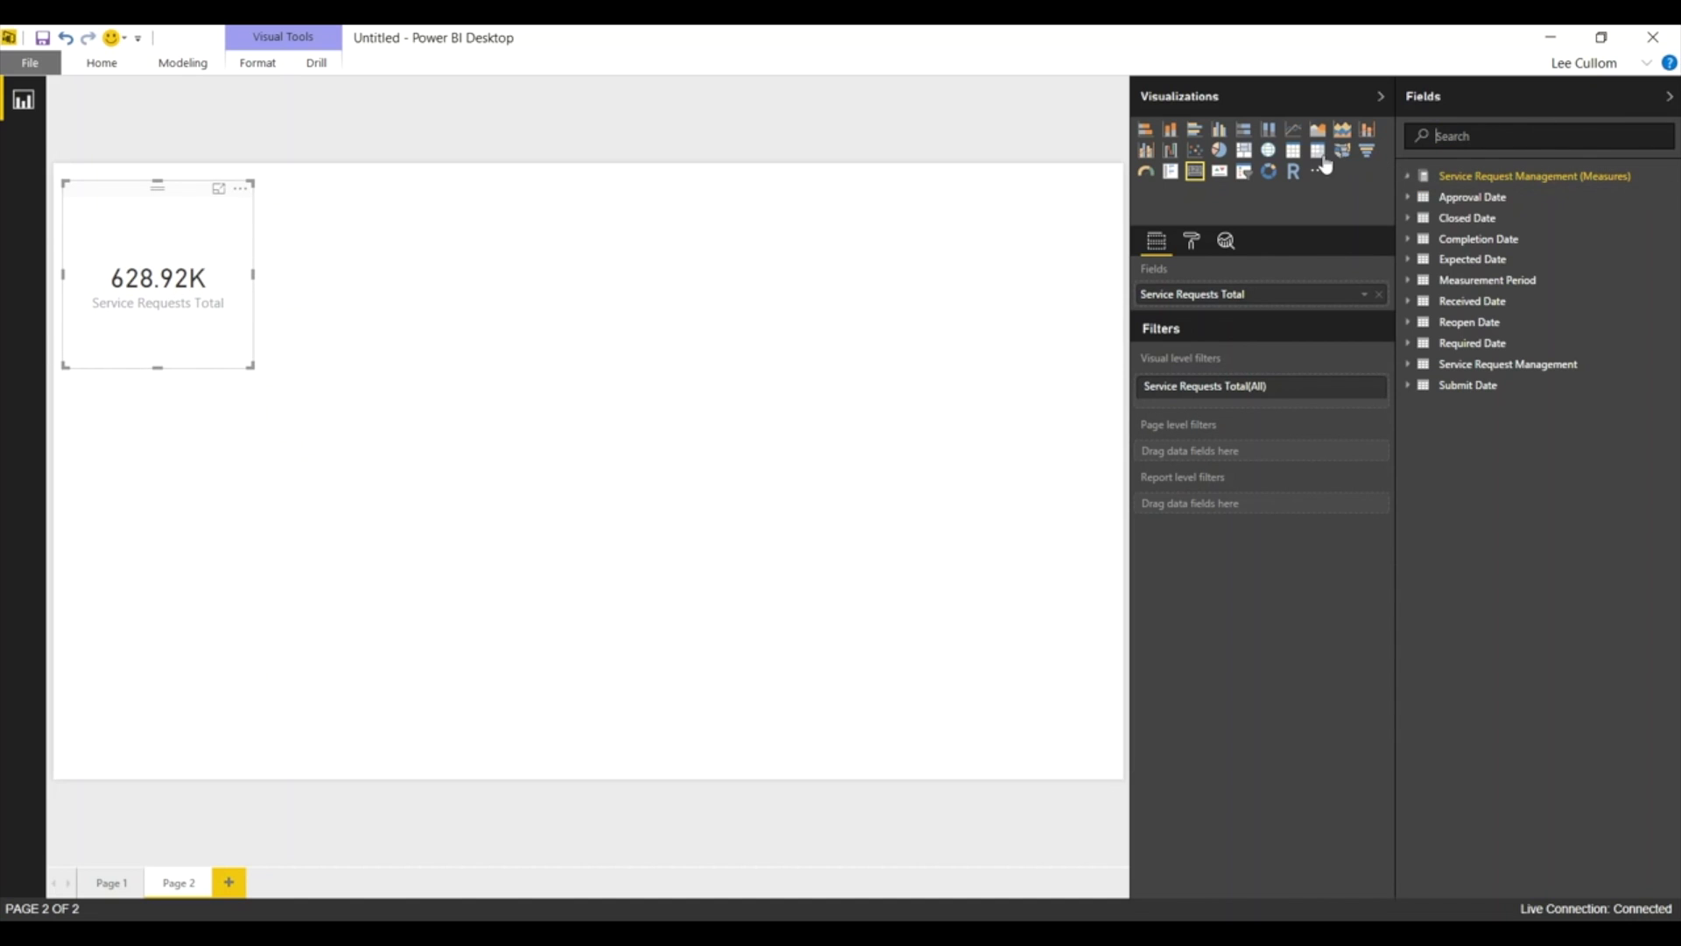
# - Add an empty KPI visual beside the 628.92K card and adjust its height
pyautogui.click(1219, 172)
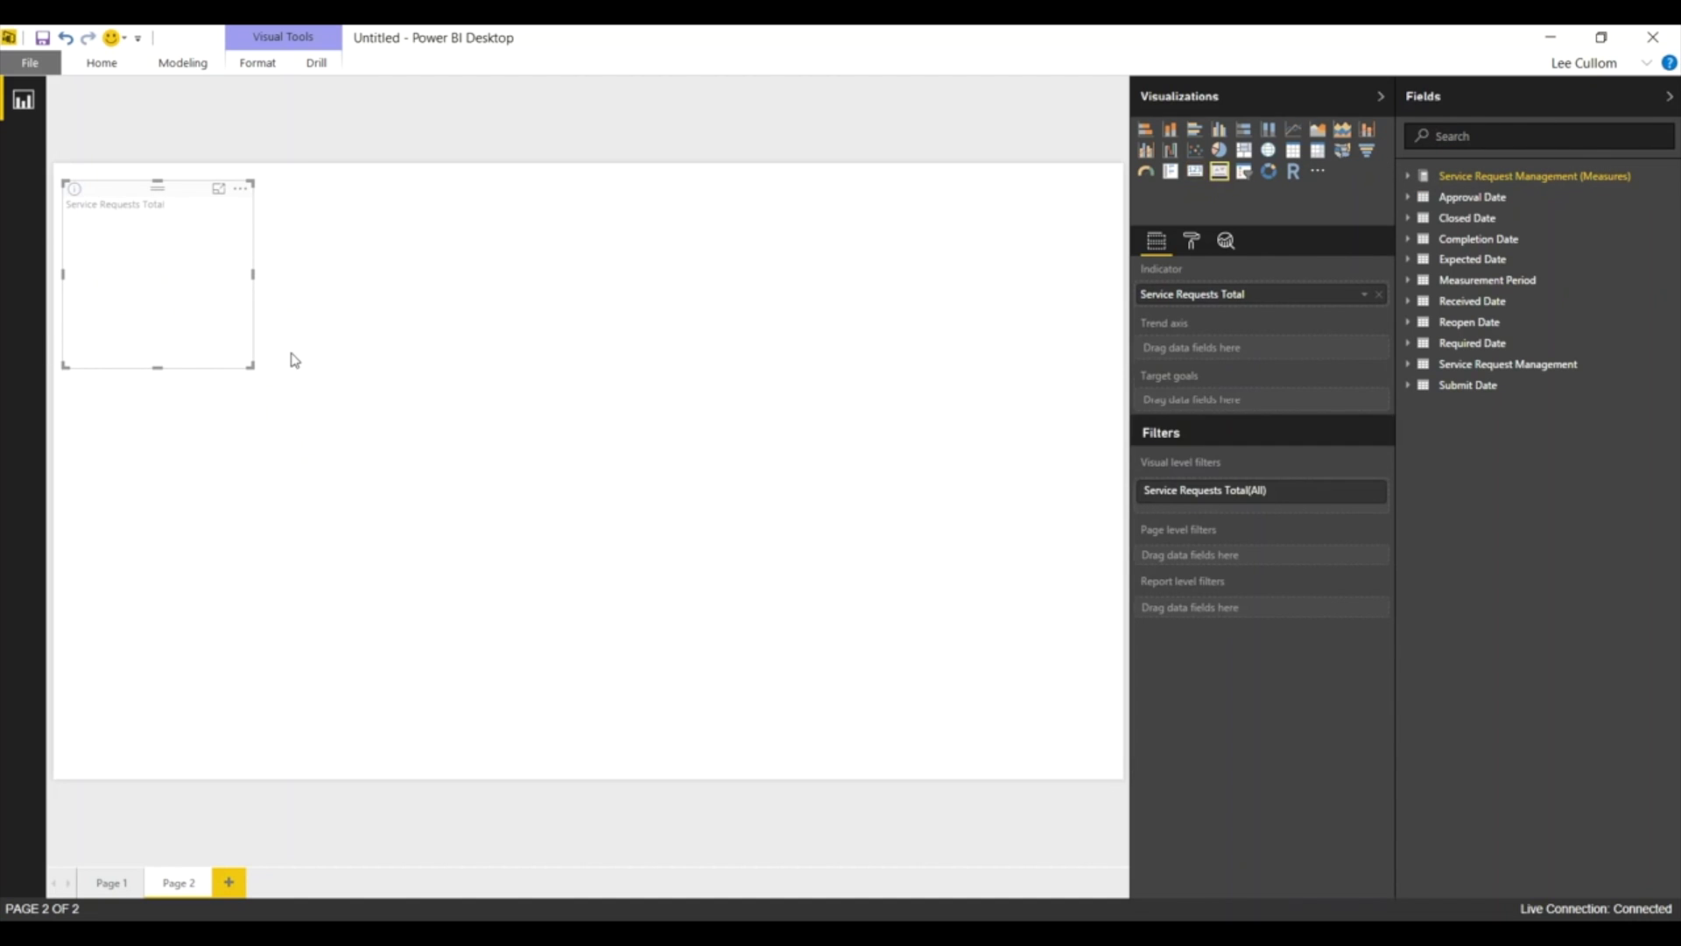
pyautogui.hotkey('ctrl', 'z')
pyautogui.click(939, 259)
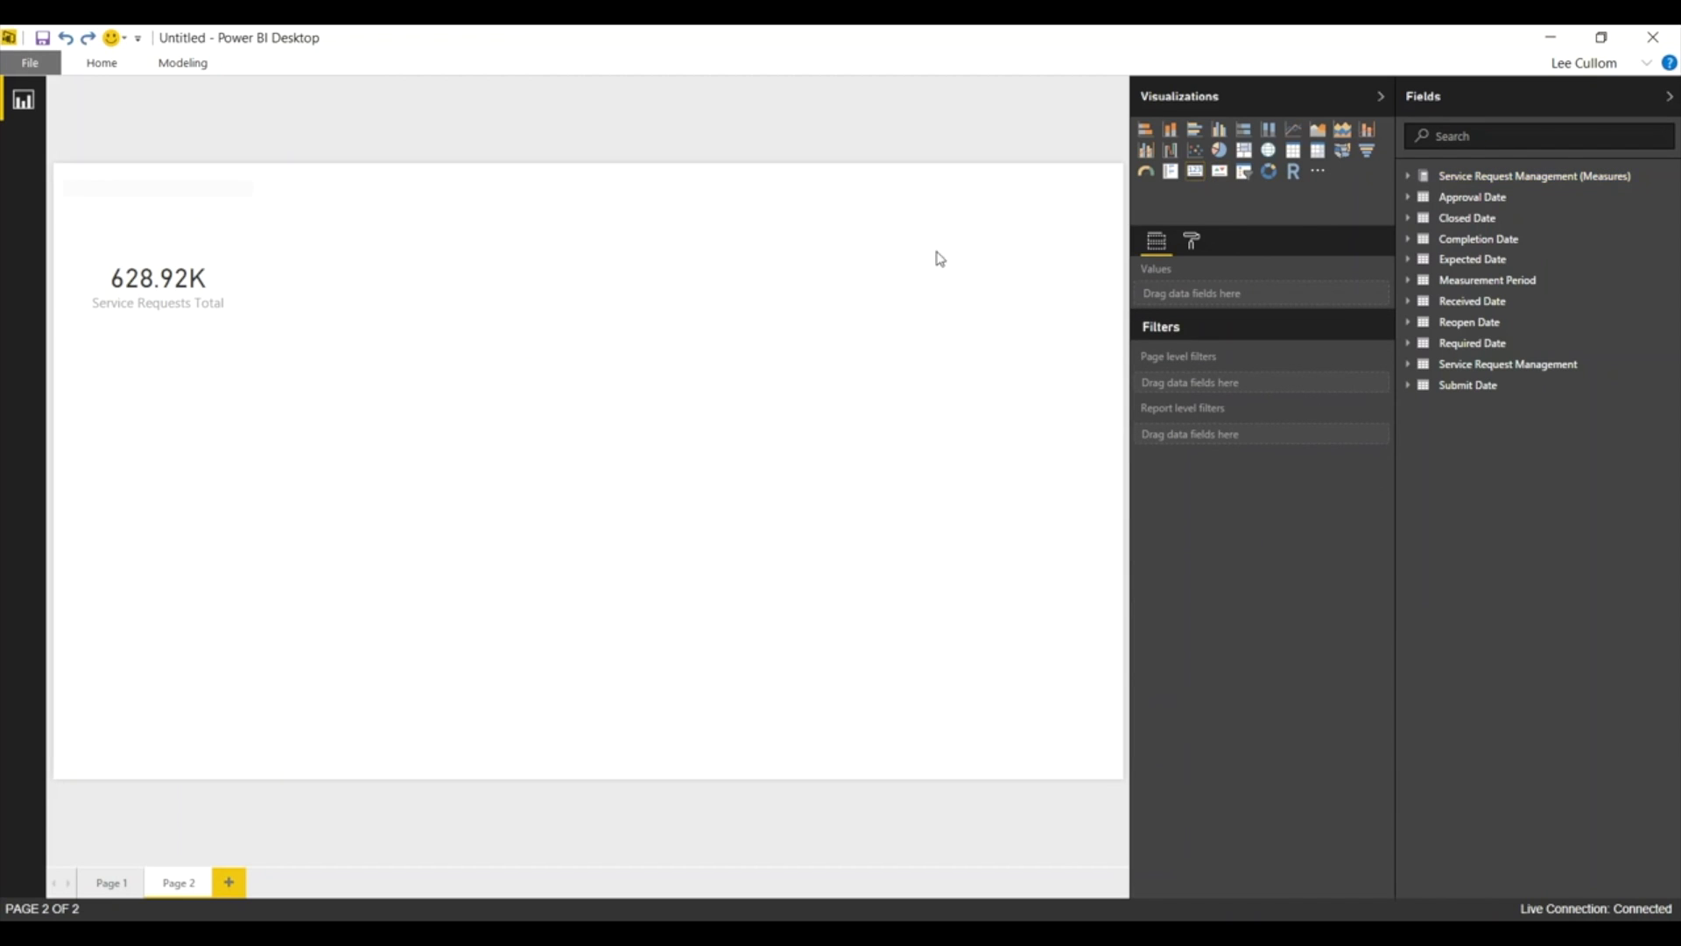
pyautogui.click(1219, 172)
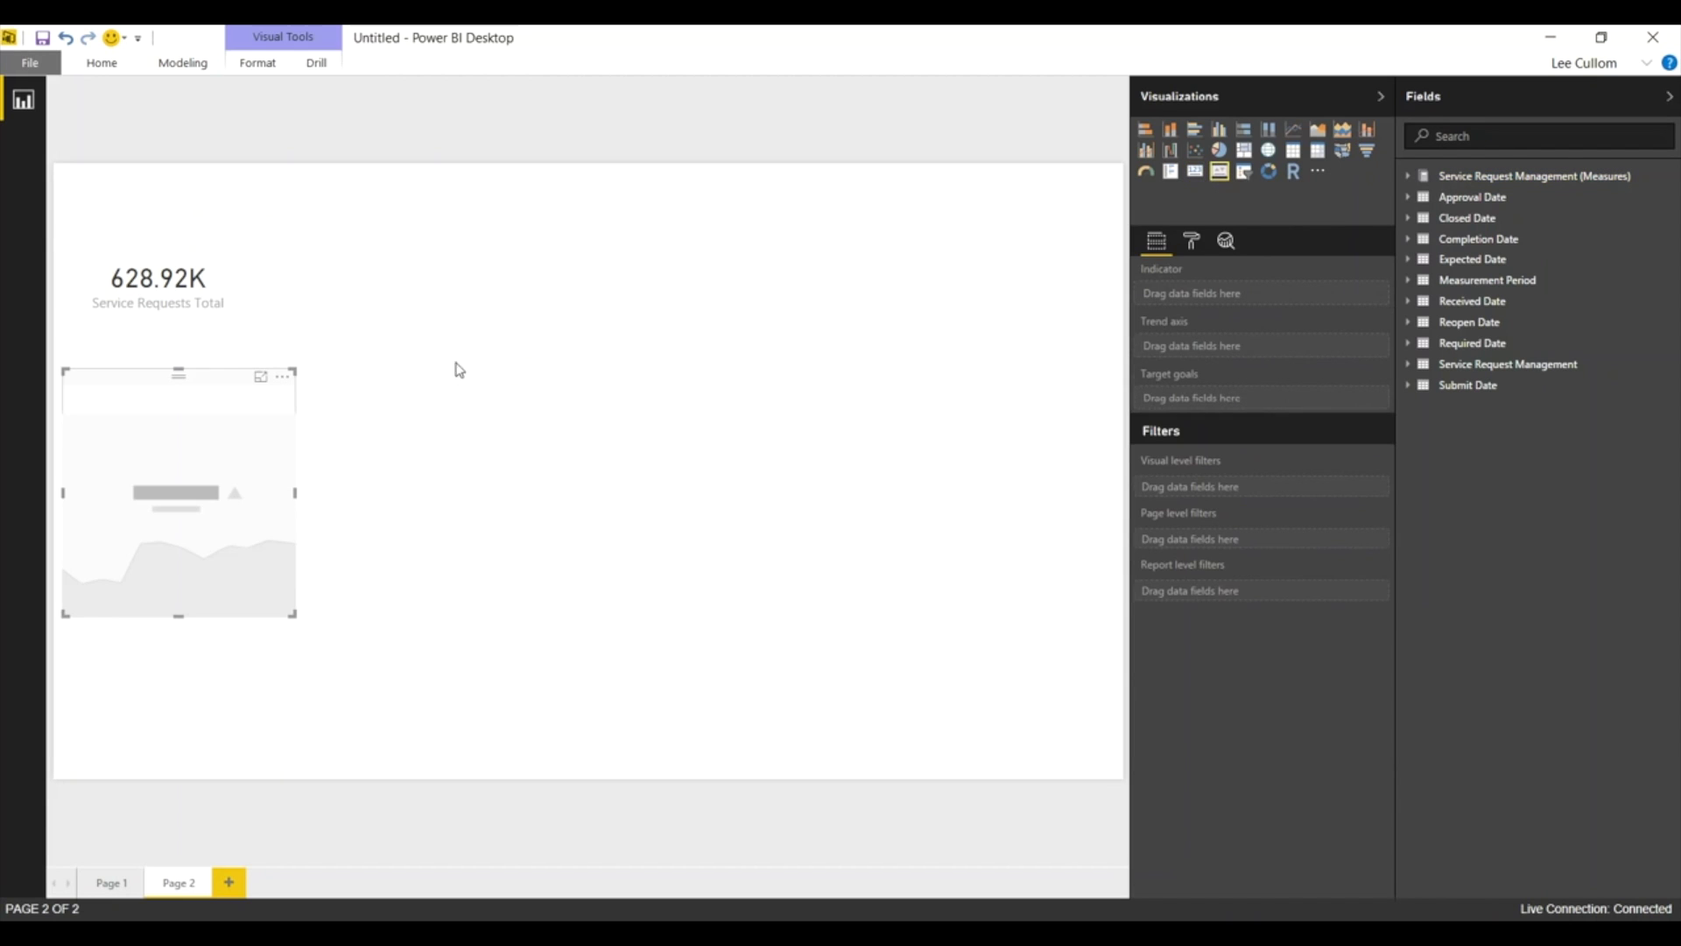
pyautogui.moveTo(178, 377); pyautogui.dragTo(375, 189)
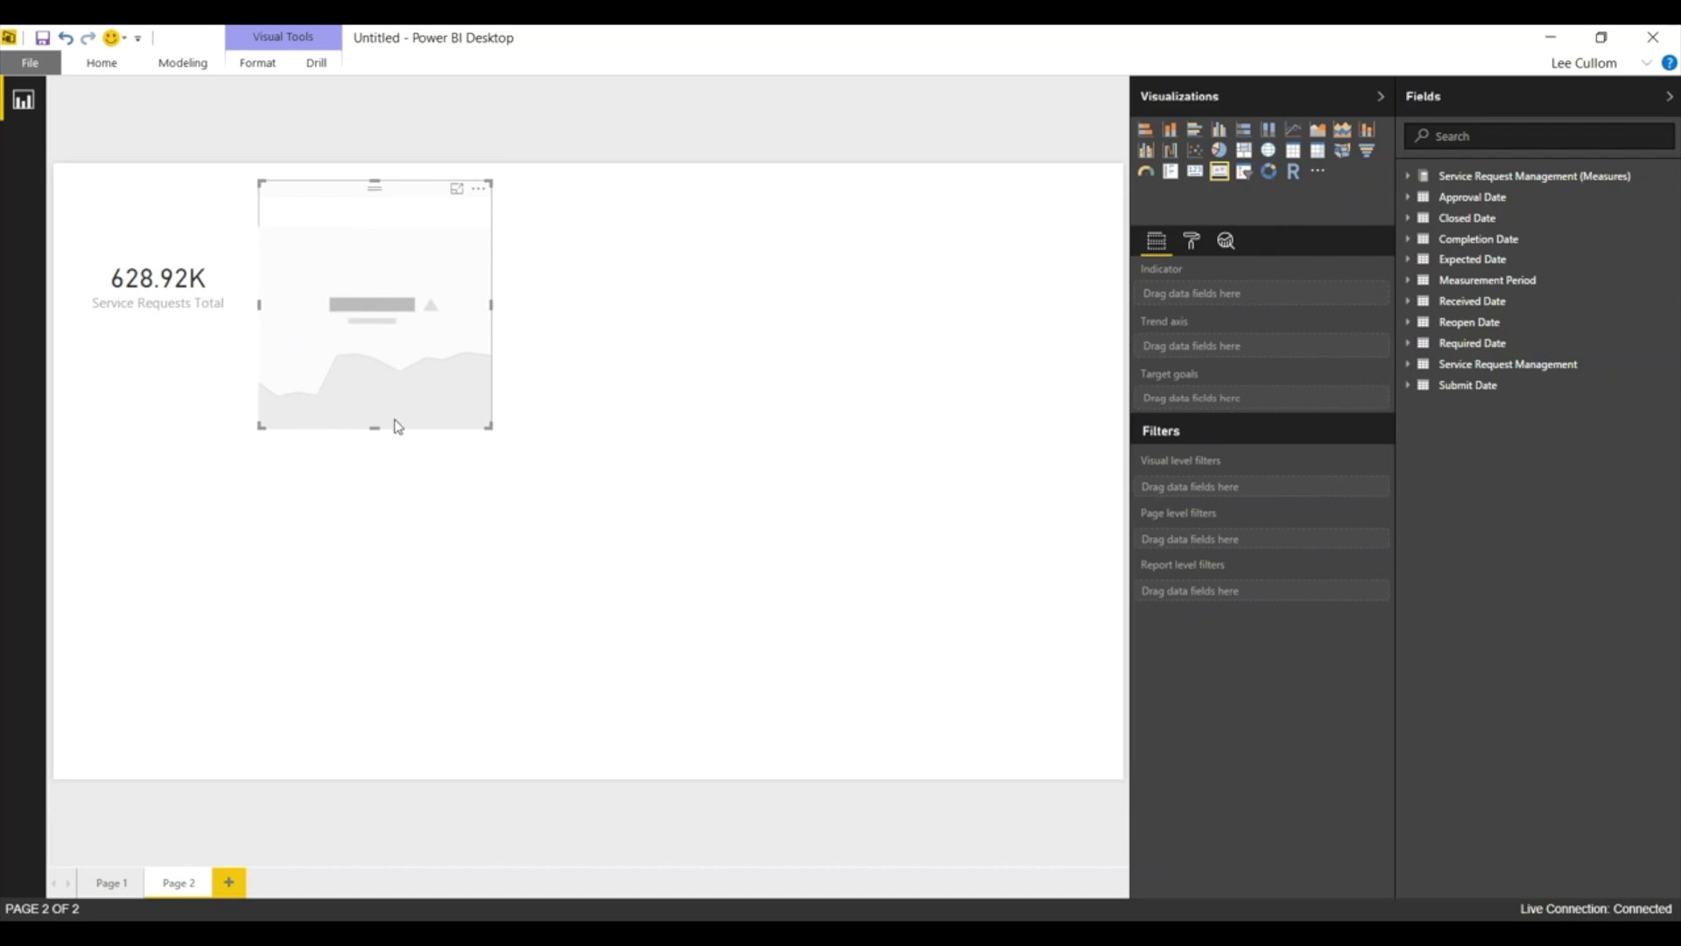
pyautogui.moveTo(375, 427); pyautogui.dragTo(388, 323)
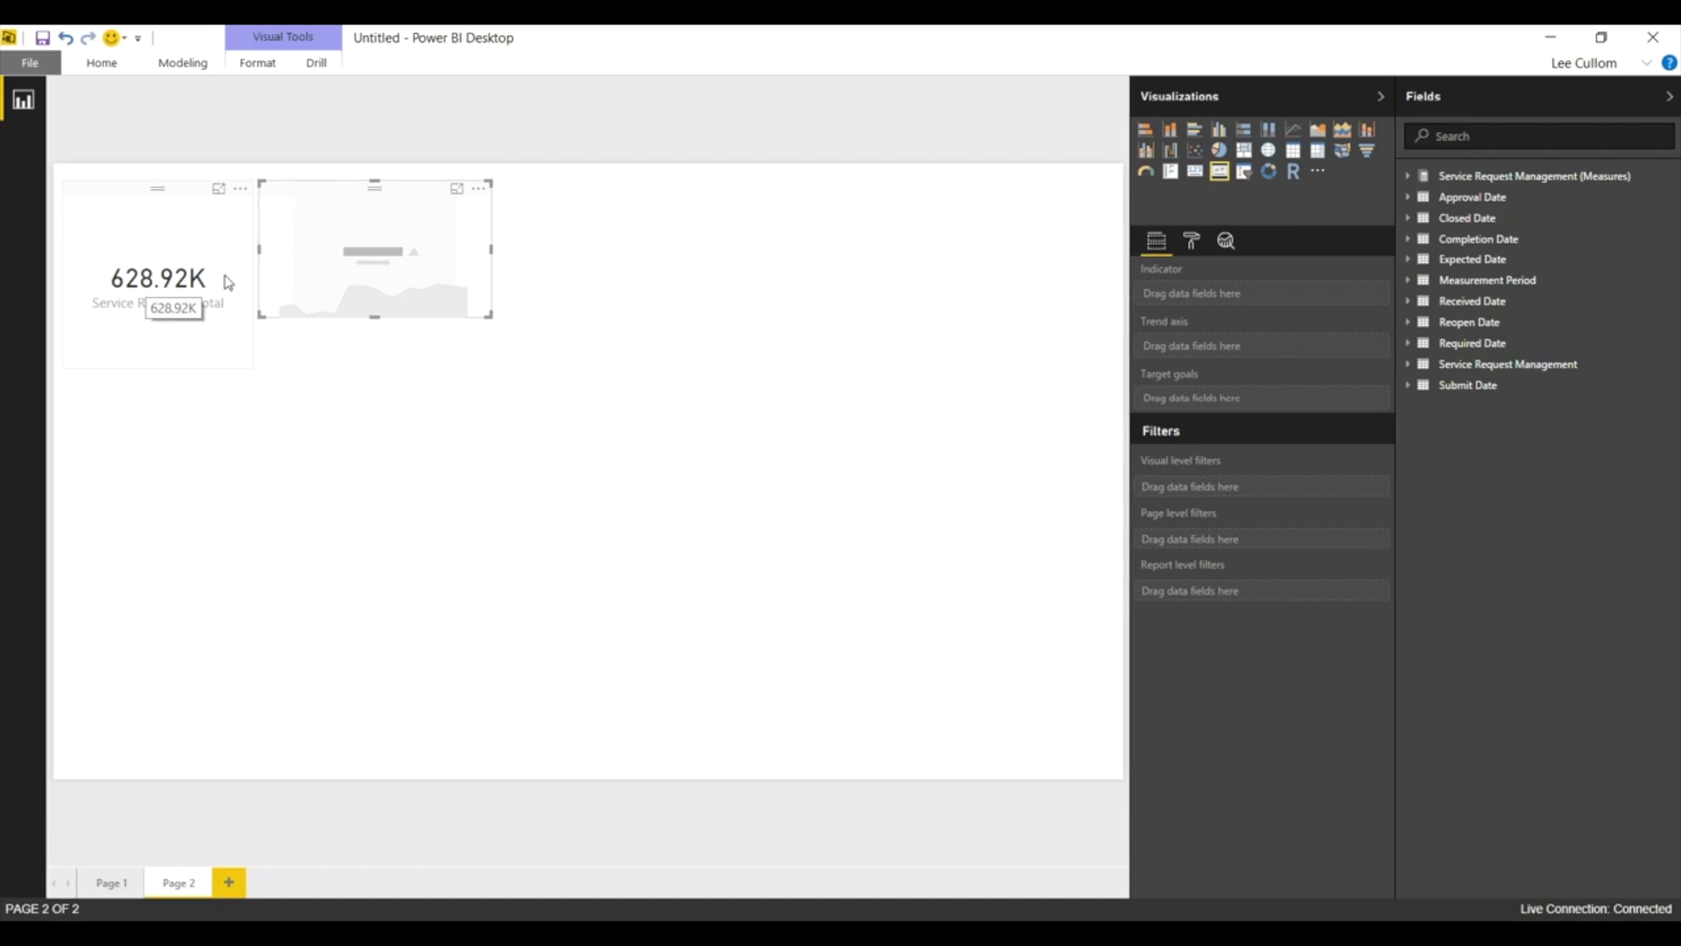
pyautogui.moveTo(375, 317); pyautogui.dragTo(375, 340)
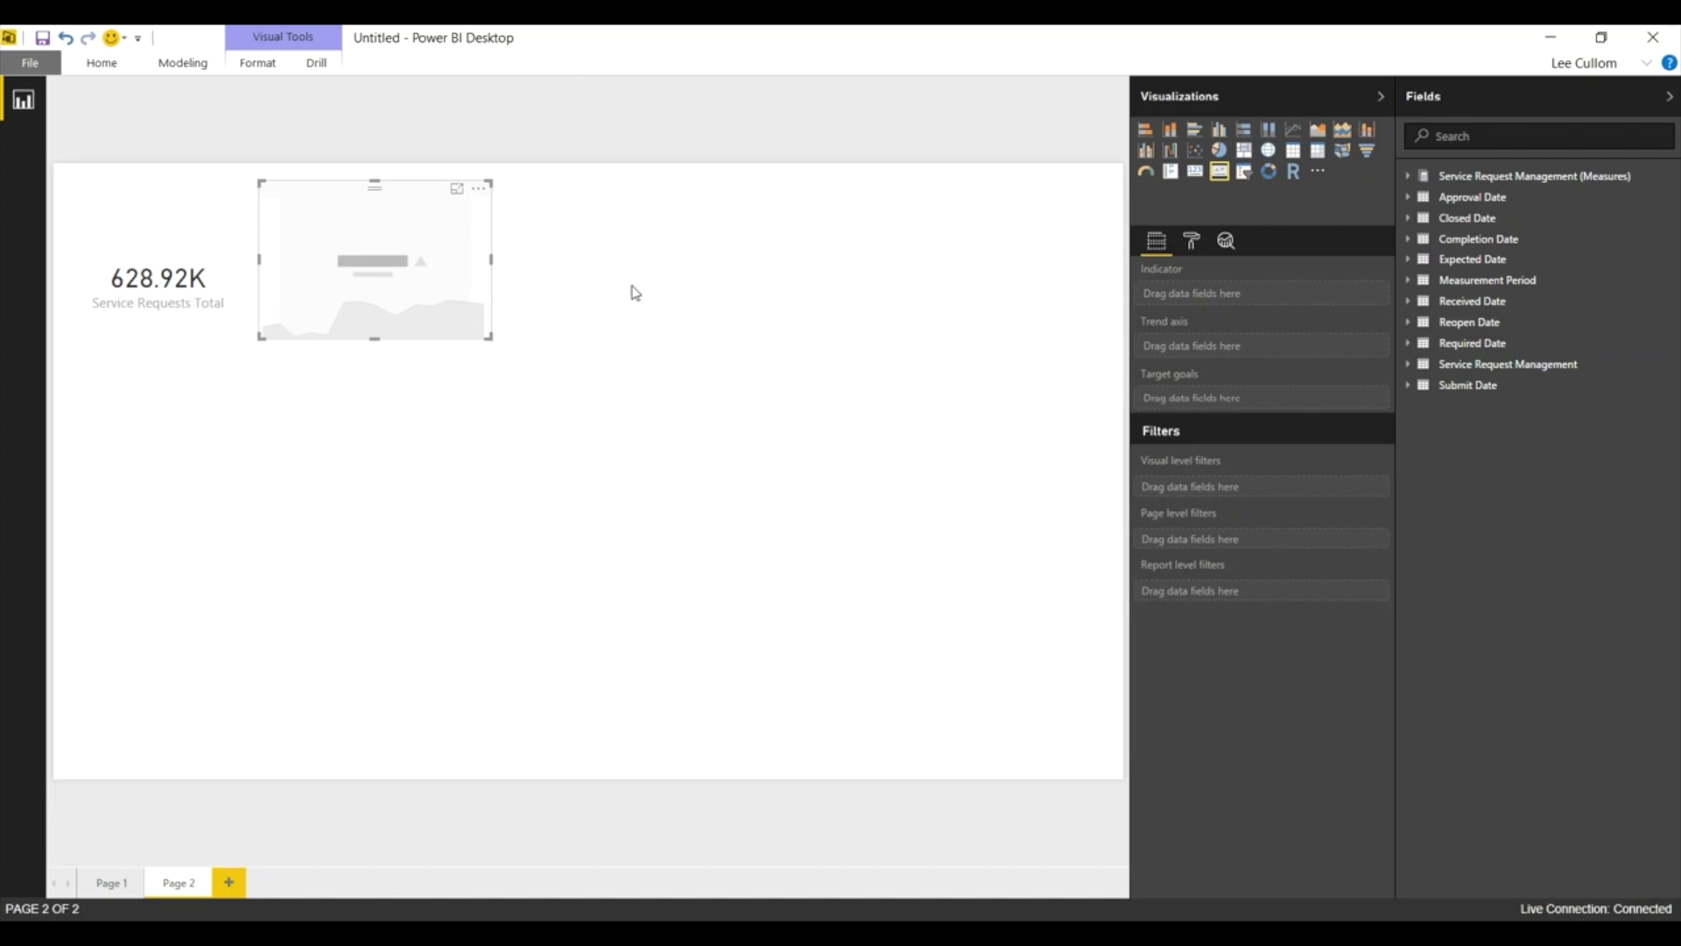
# - Use Average Hours to Close as the KPI indicator with its goal as target
pyautogui.click(1408, 176)
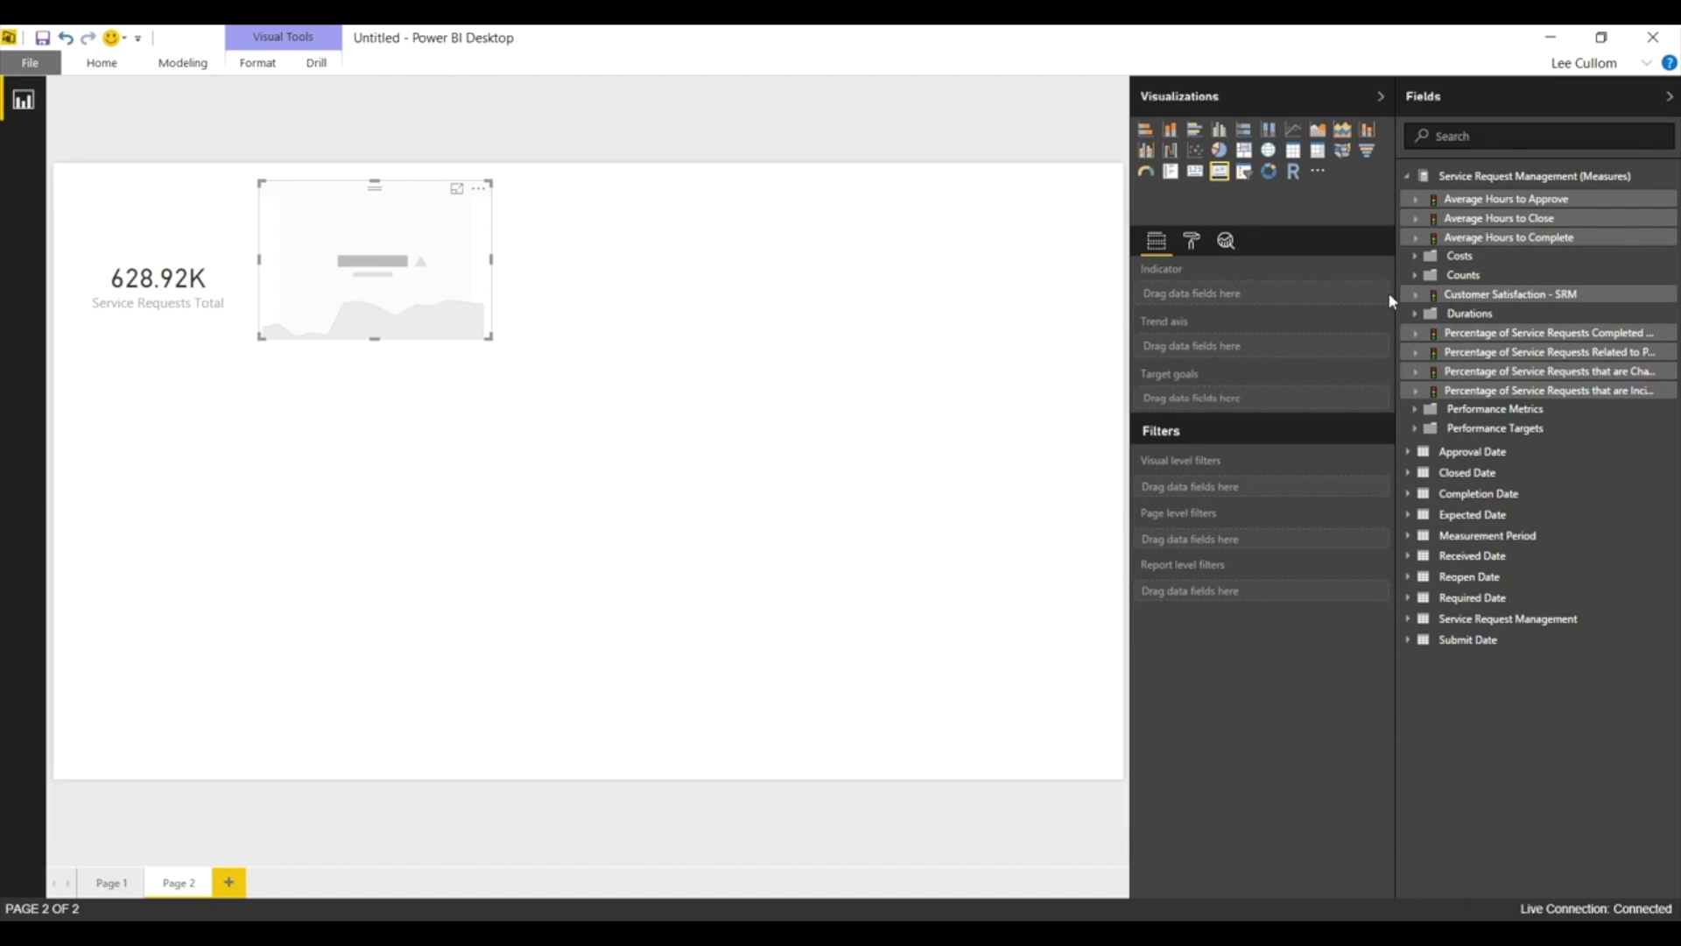
pyautogui.moveTo(1395, 327); pyautogui.dragTo(1371, 329)
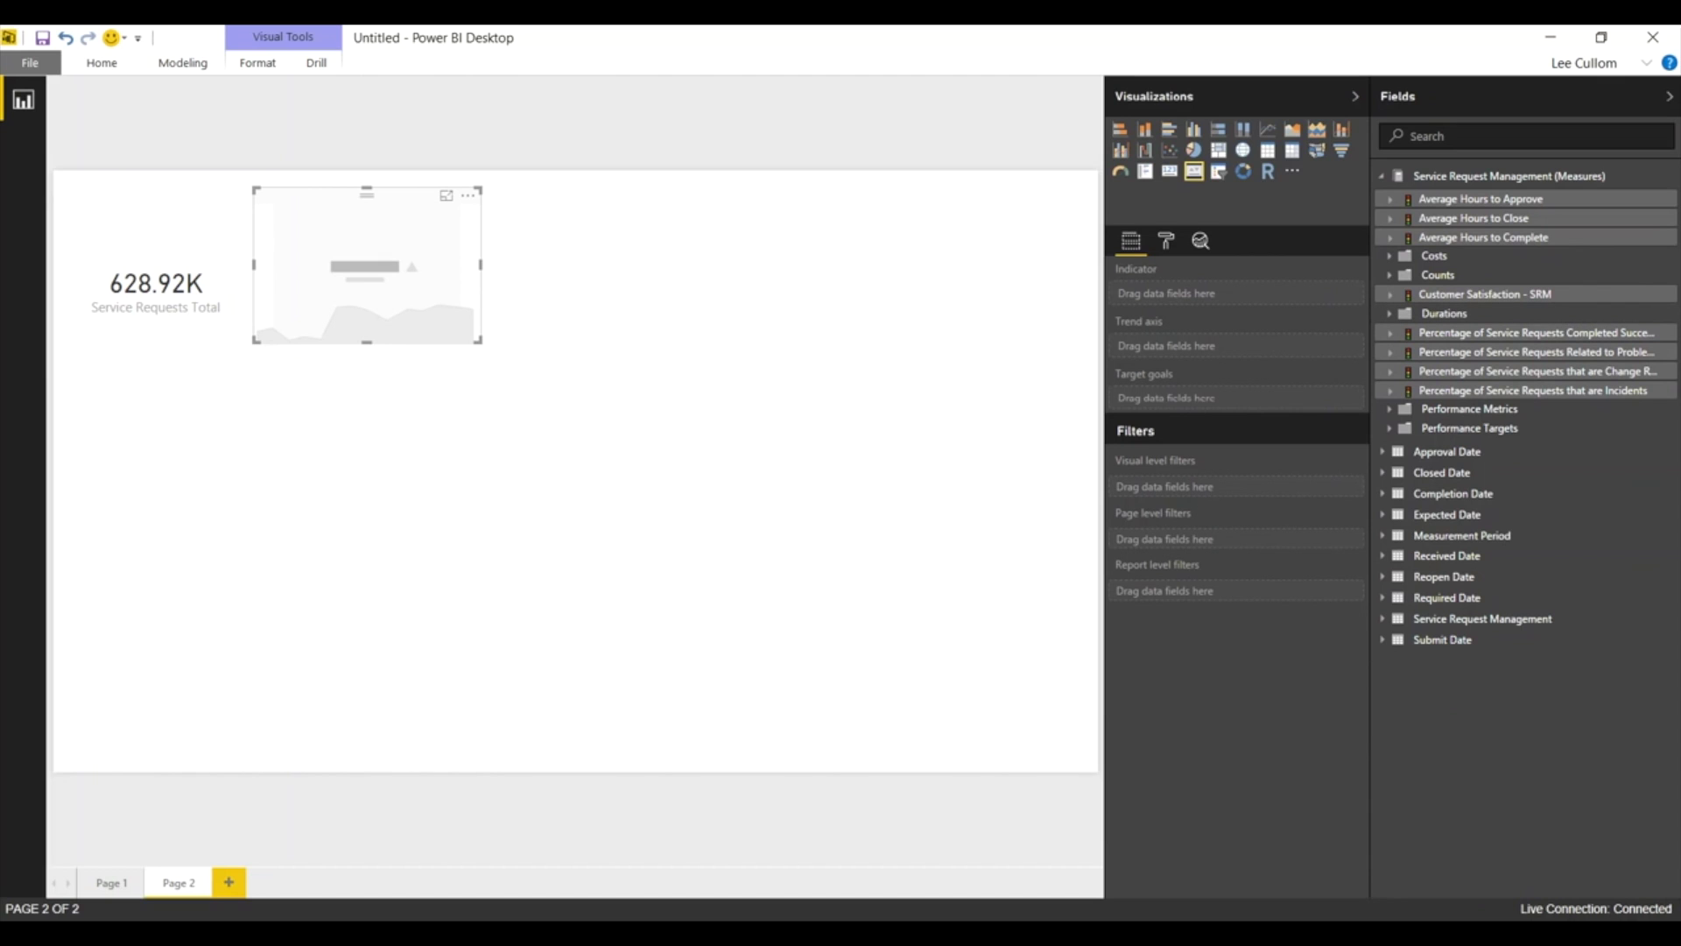
pyautogui.click(1389, 218)
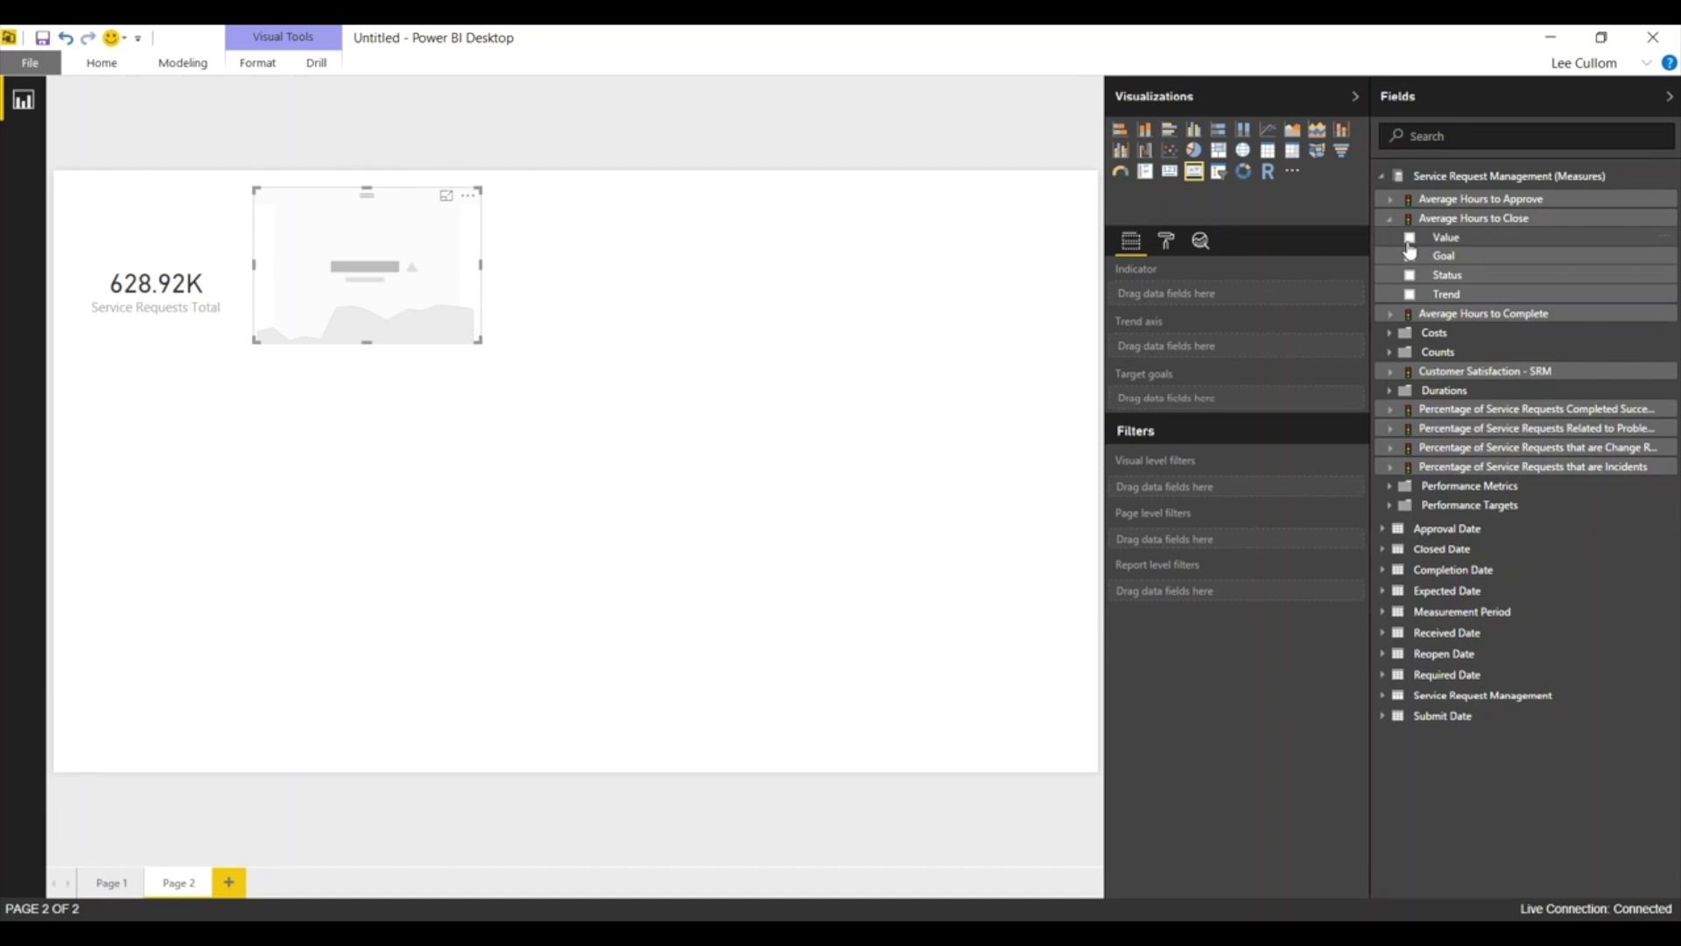
pyautogui.click(1409, 238)
pyautogui.click(1410, 255)
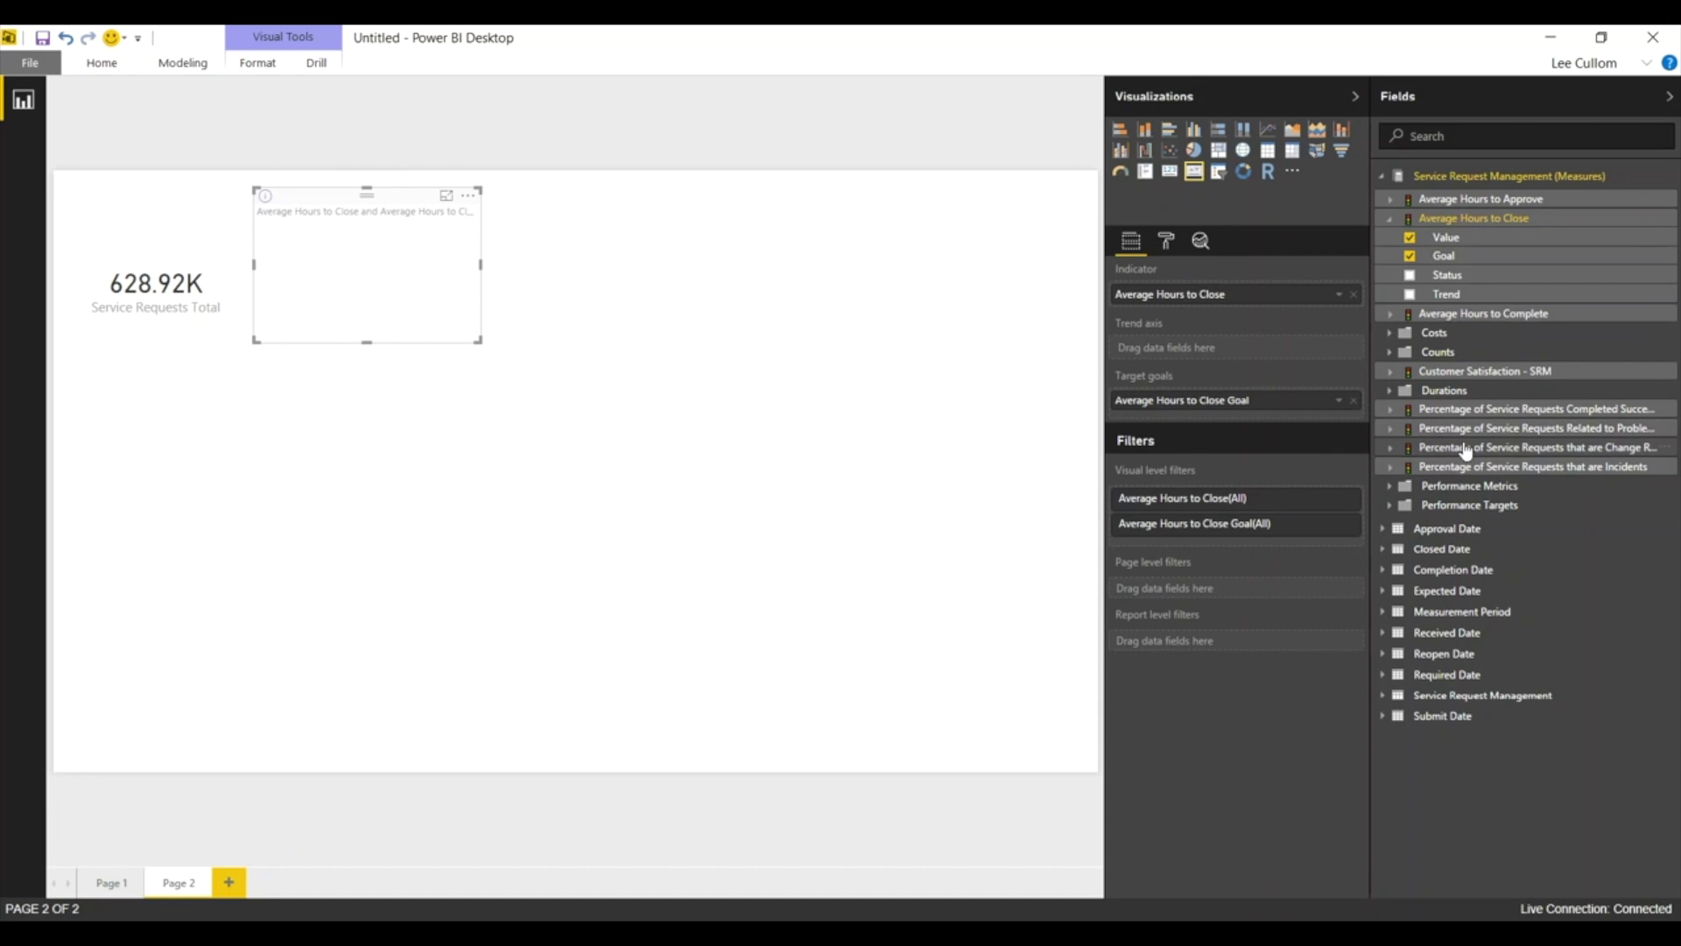
# - Trend the KPI by Submit Date Year and resize it so the full title fits
pyautogui.click(1384, 718)
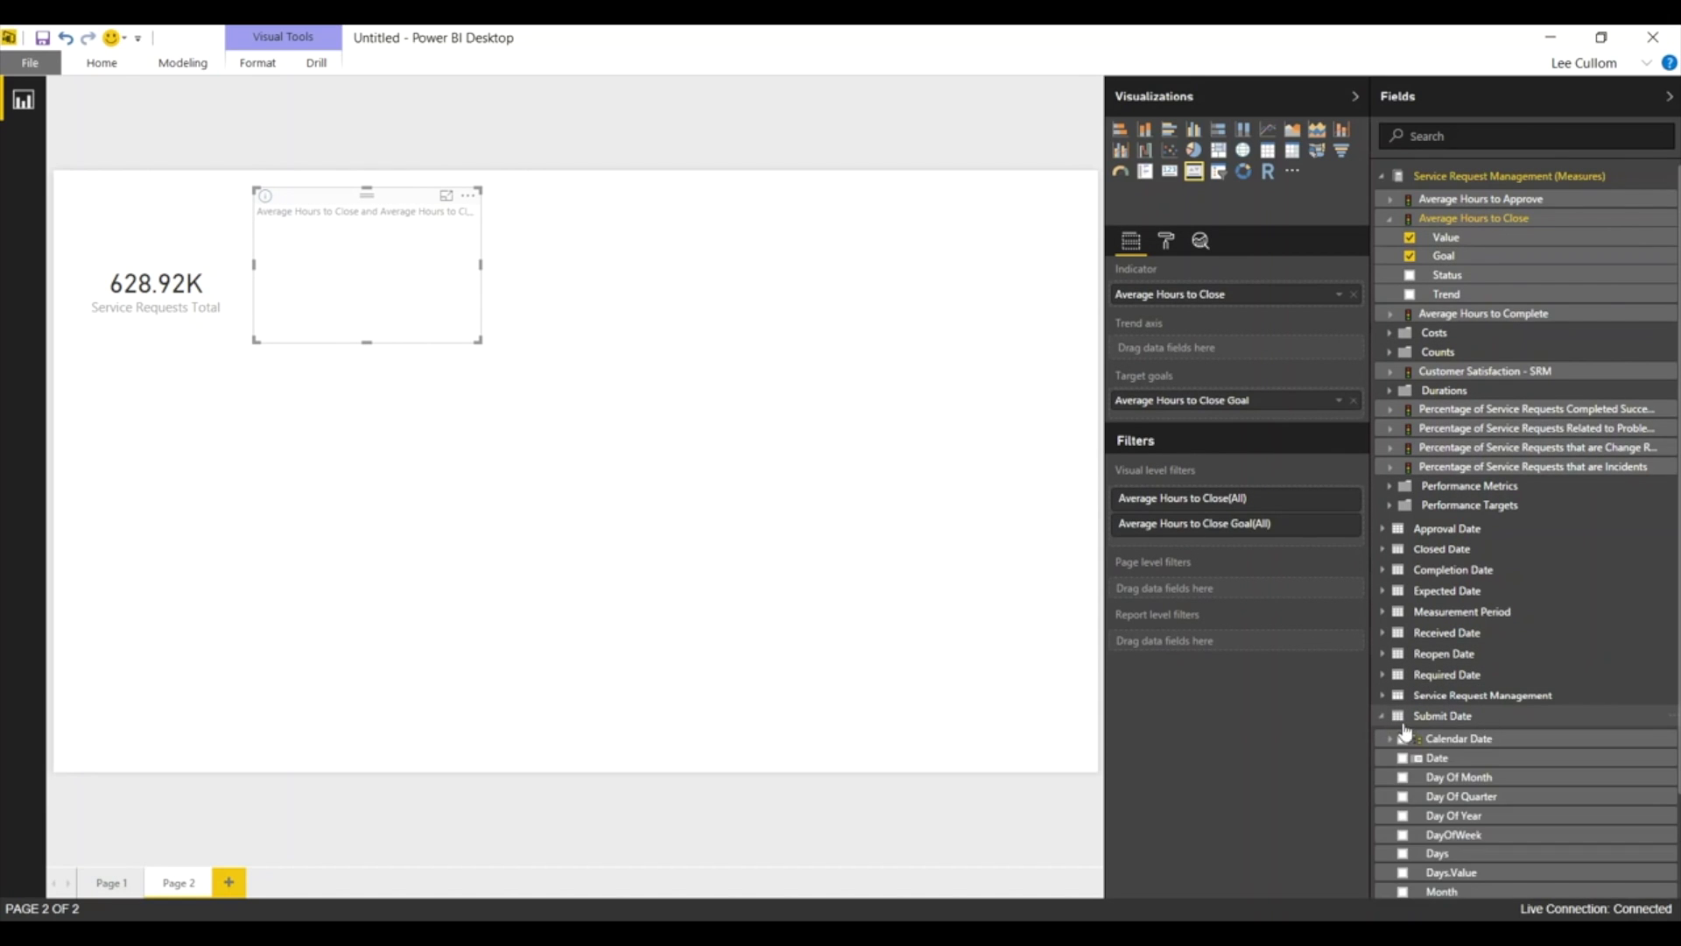
pyautogui.click(1404, 892)
pyautogui.click(1404, 893)
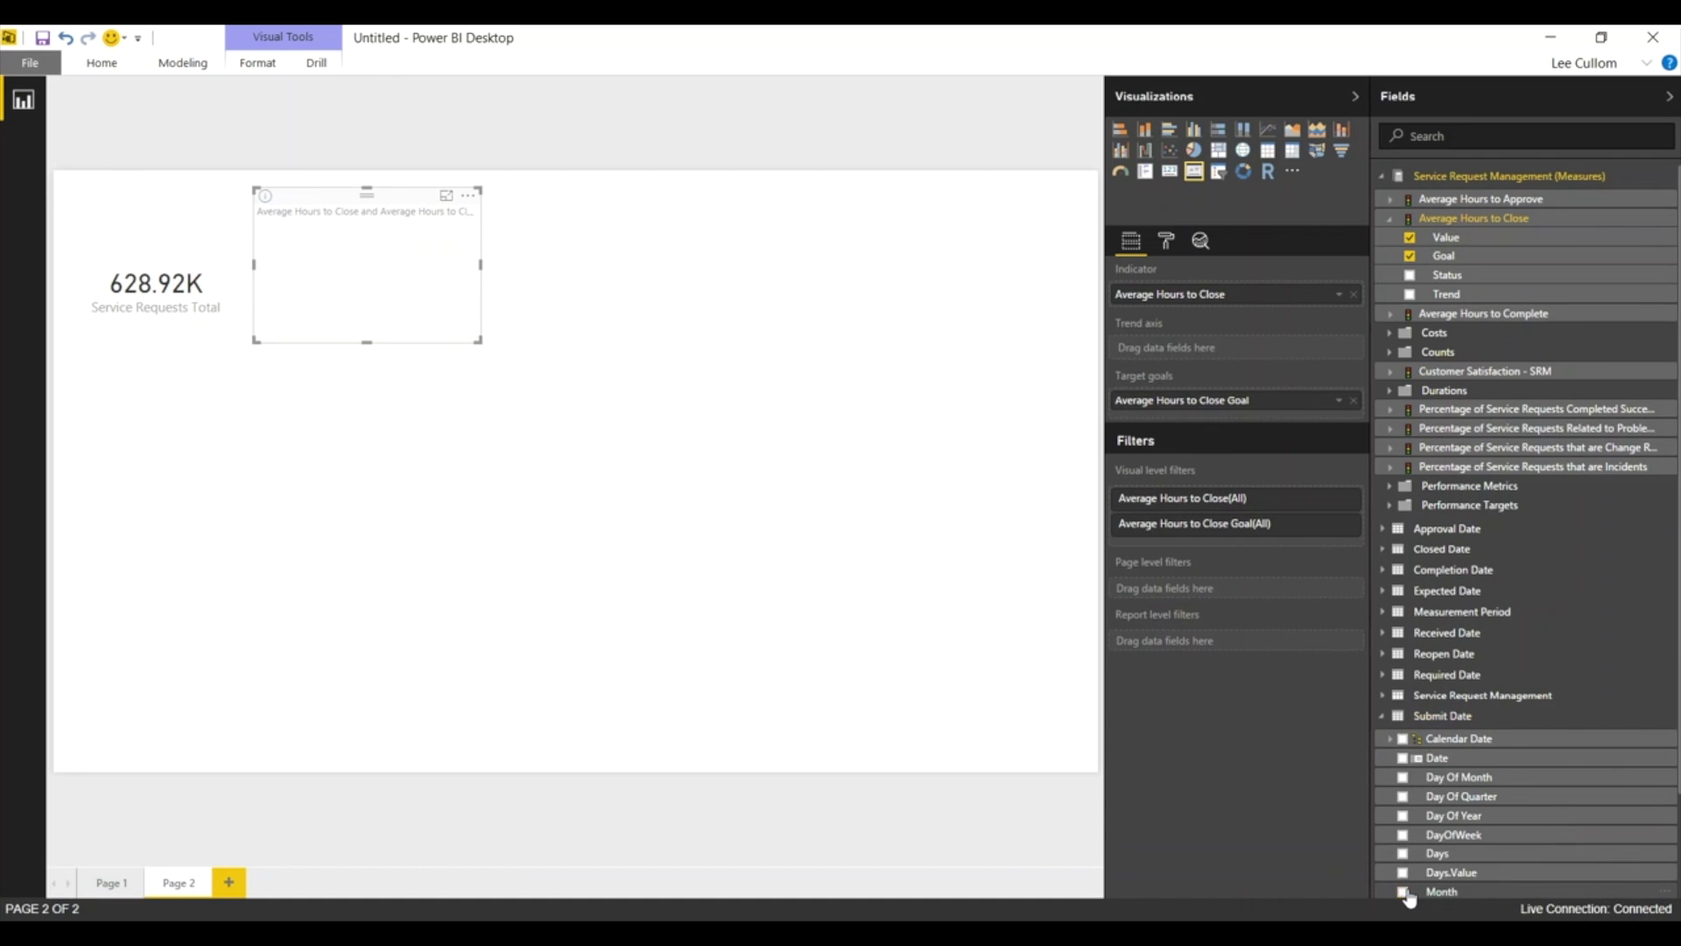
pyautogui.click(1404, 759)
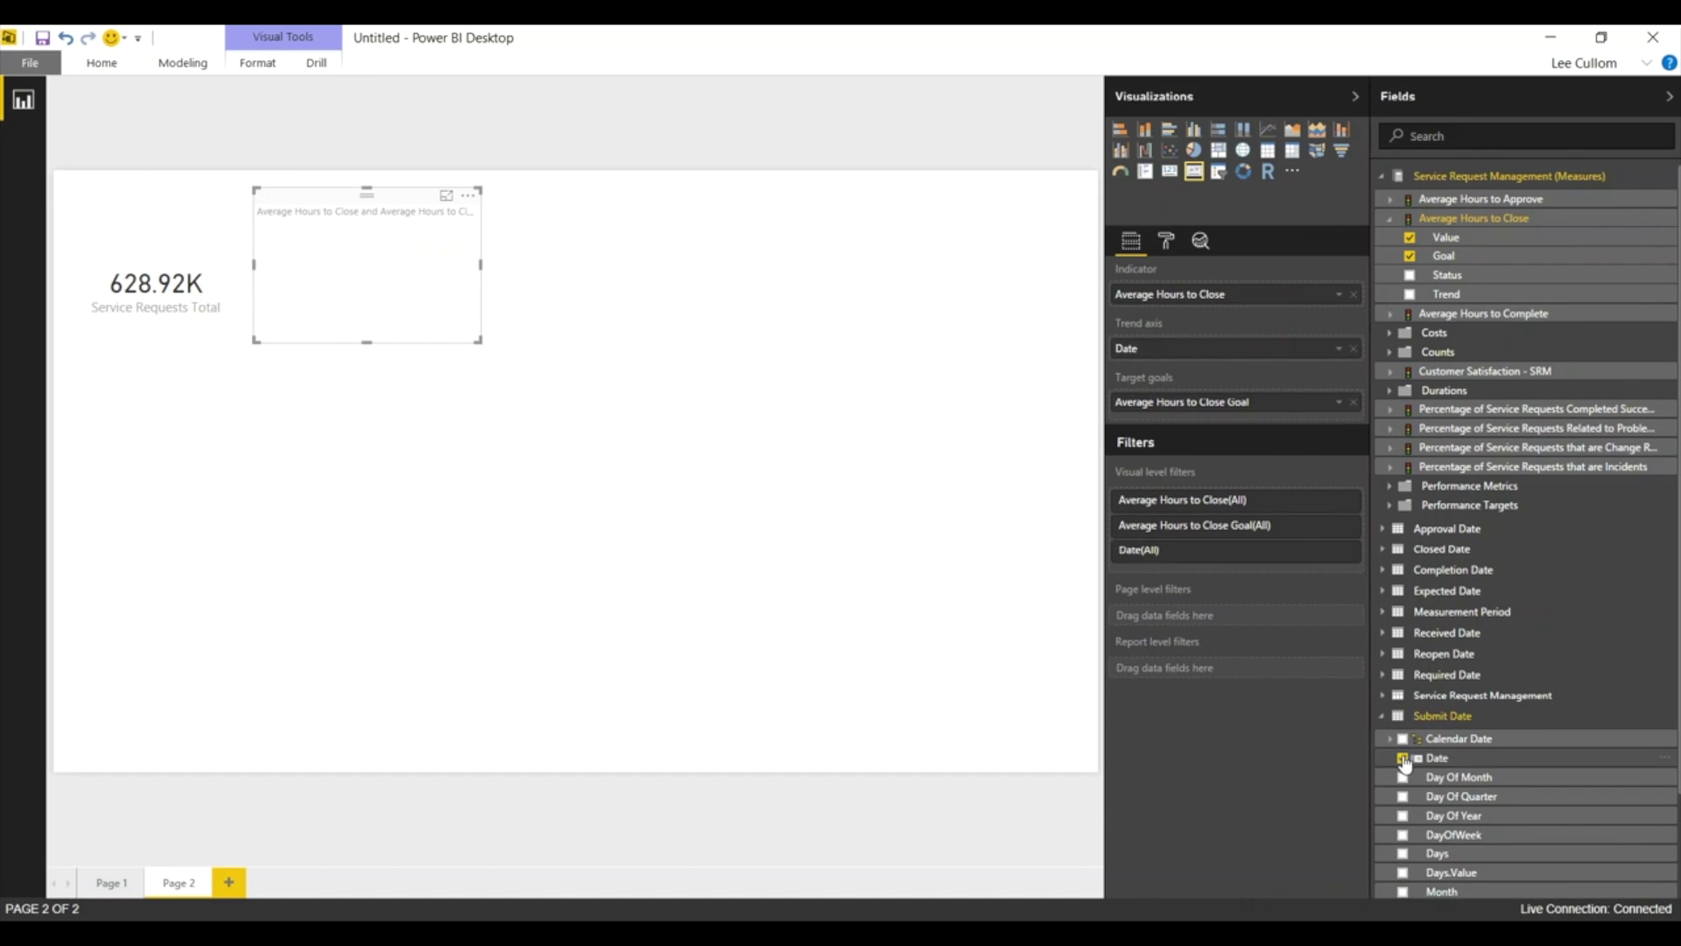
pyautogui.click(1403, 759)
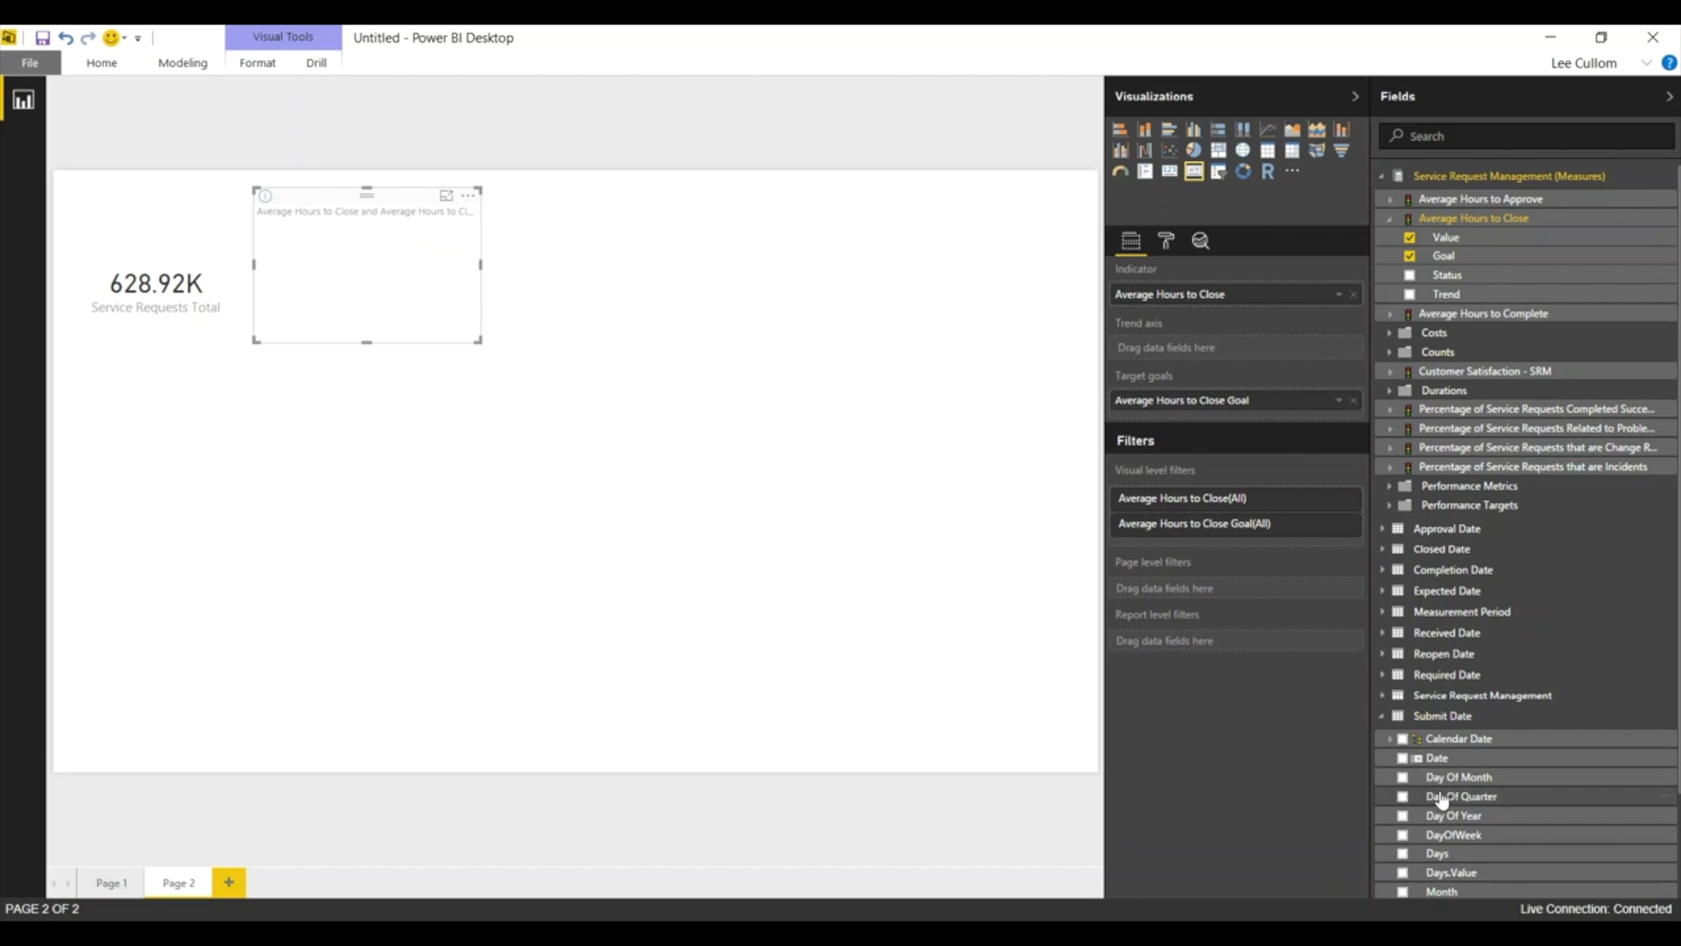
pyautogui.scroll(-2, 1427, 832)
pyautogui.click(1402, 886)
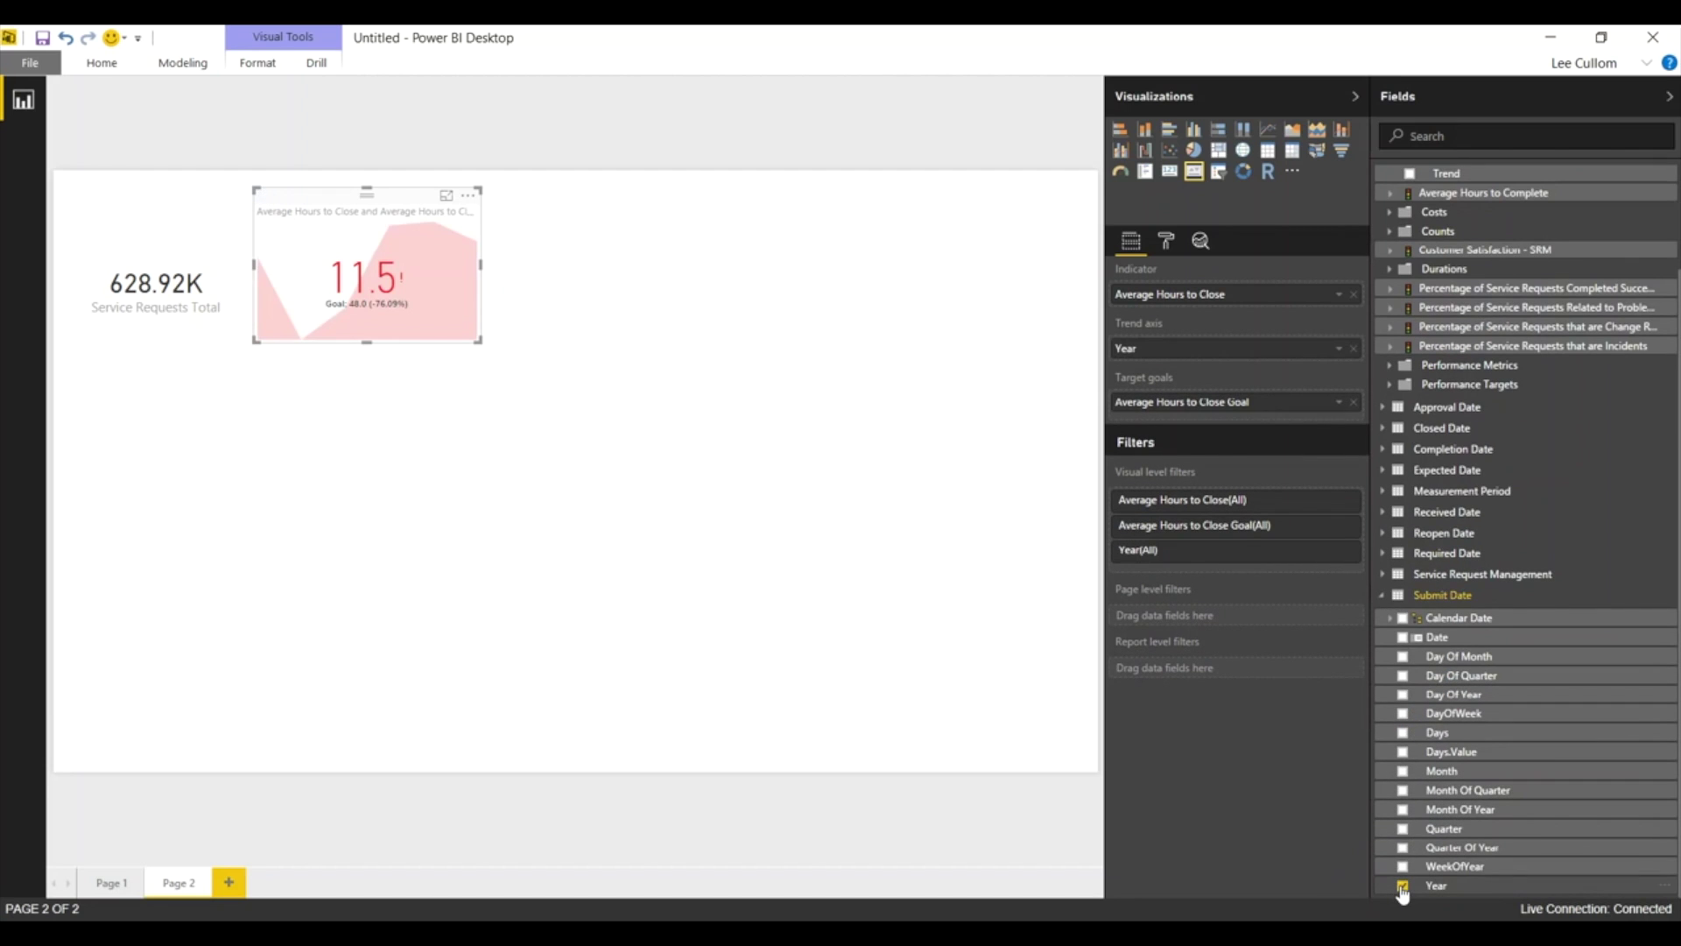
pyautogui.moveTo(478, 341); pyautogui.dragTo(473, 326)
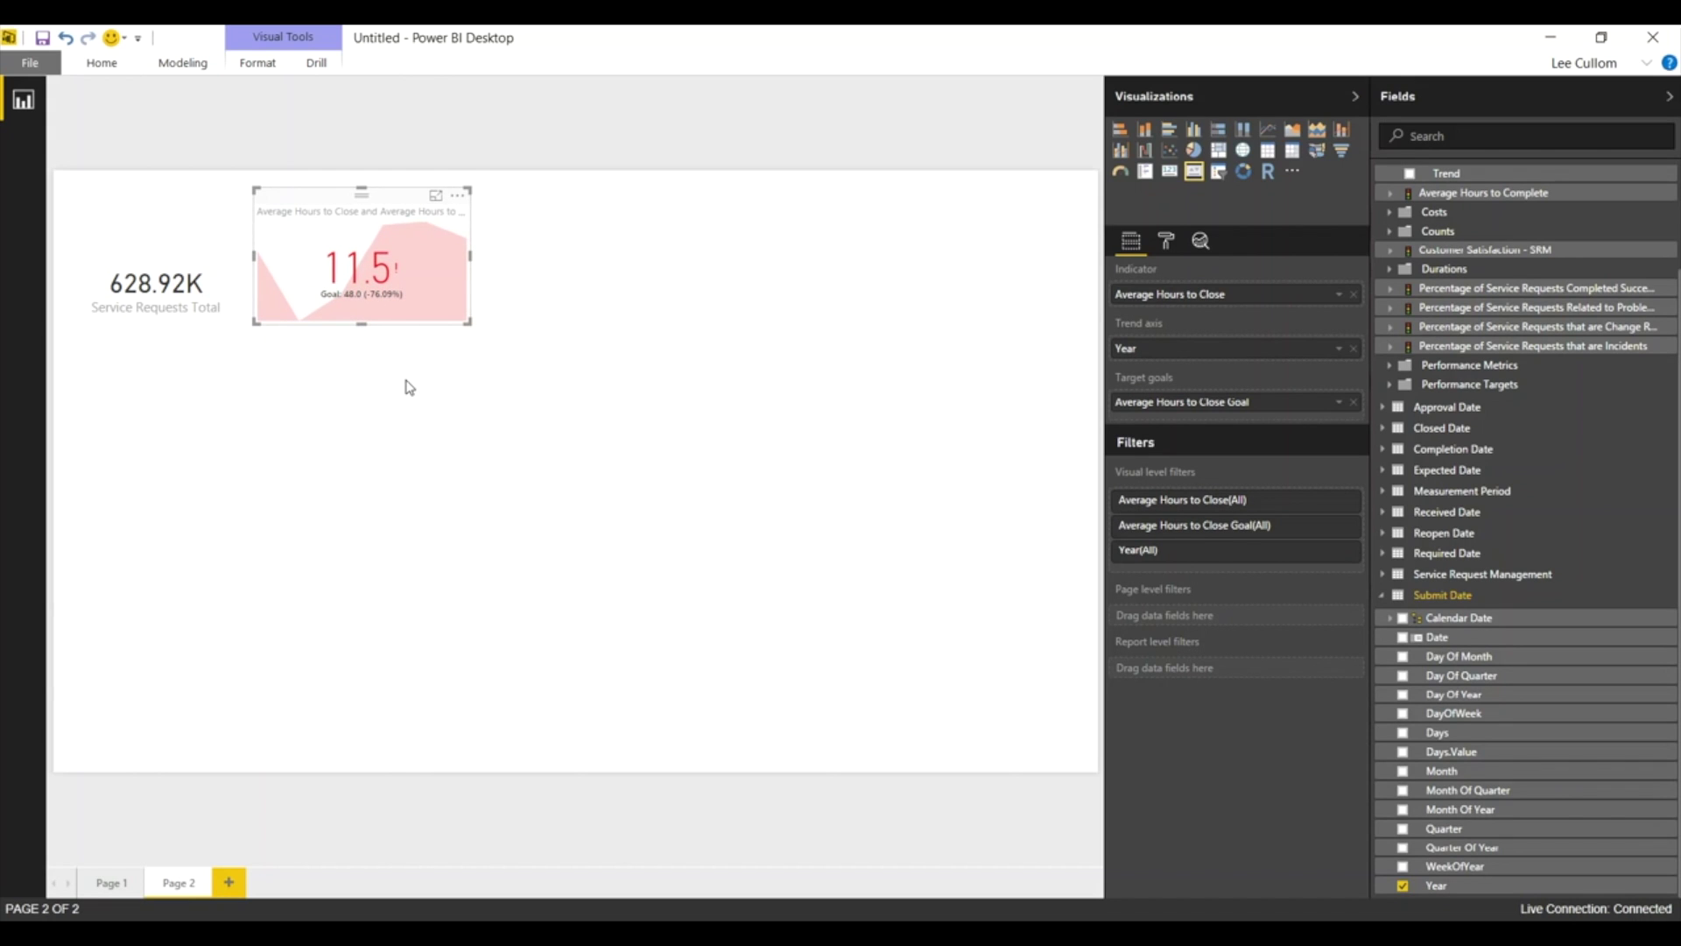
pyautogui.moveTo(471, 260)
pyautogui.mouseDown()
pyautogui.moveTo(632, 260)
pyautogui.moveTo(487, 260)
pyautogui.mouseUp()
pyautogui.click(487, 278)
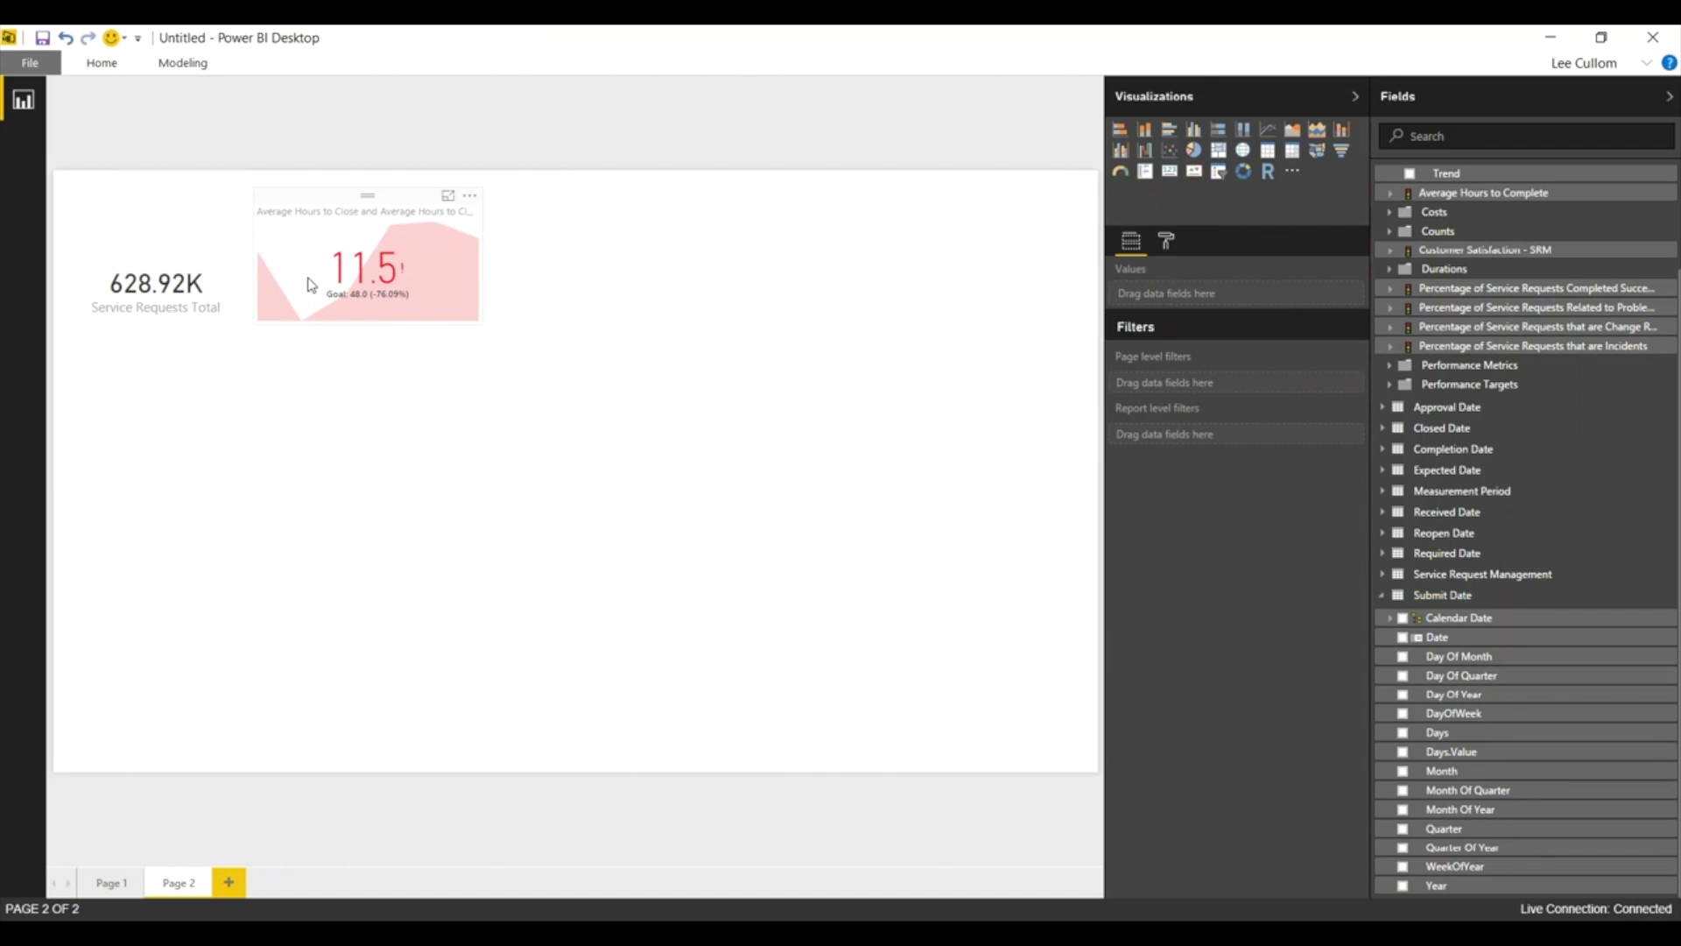
# - Set the KPI colour coding direction to 'Low is good' so 11.5 shows green
pyautogui.click(407, 289)
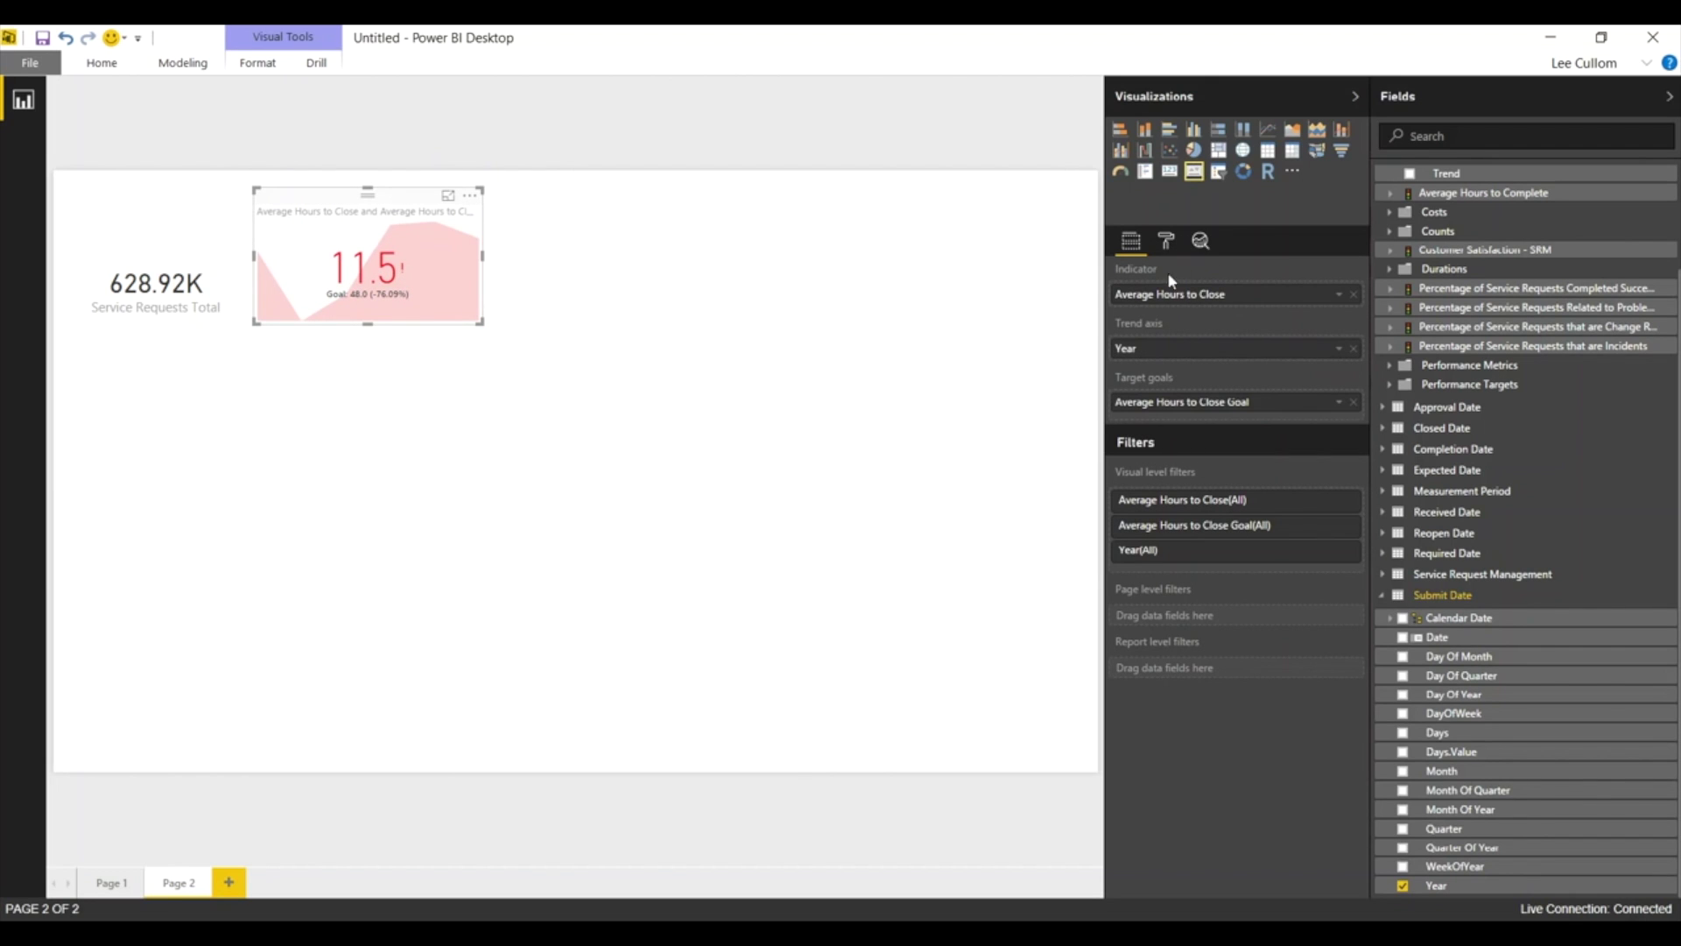
pyautogui.click(1166, 241)
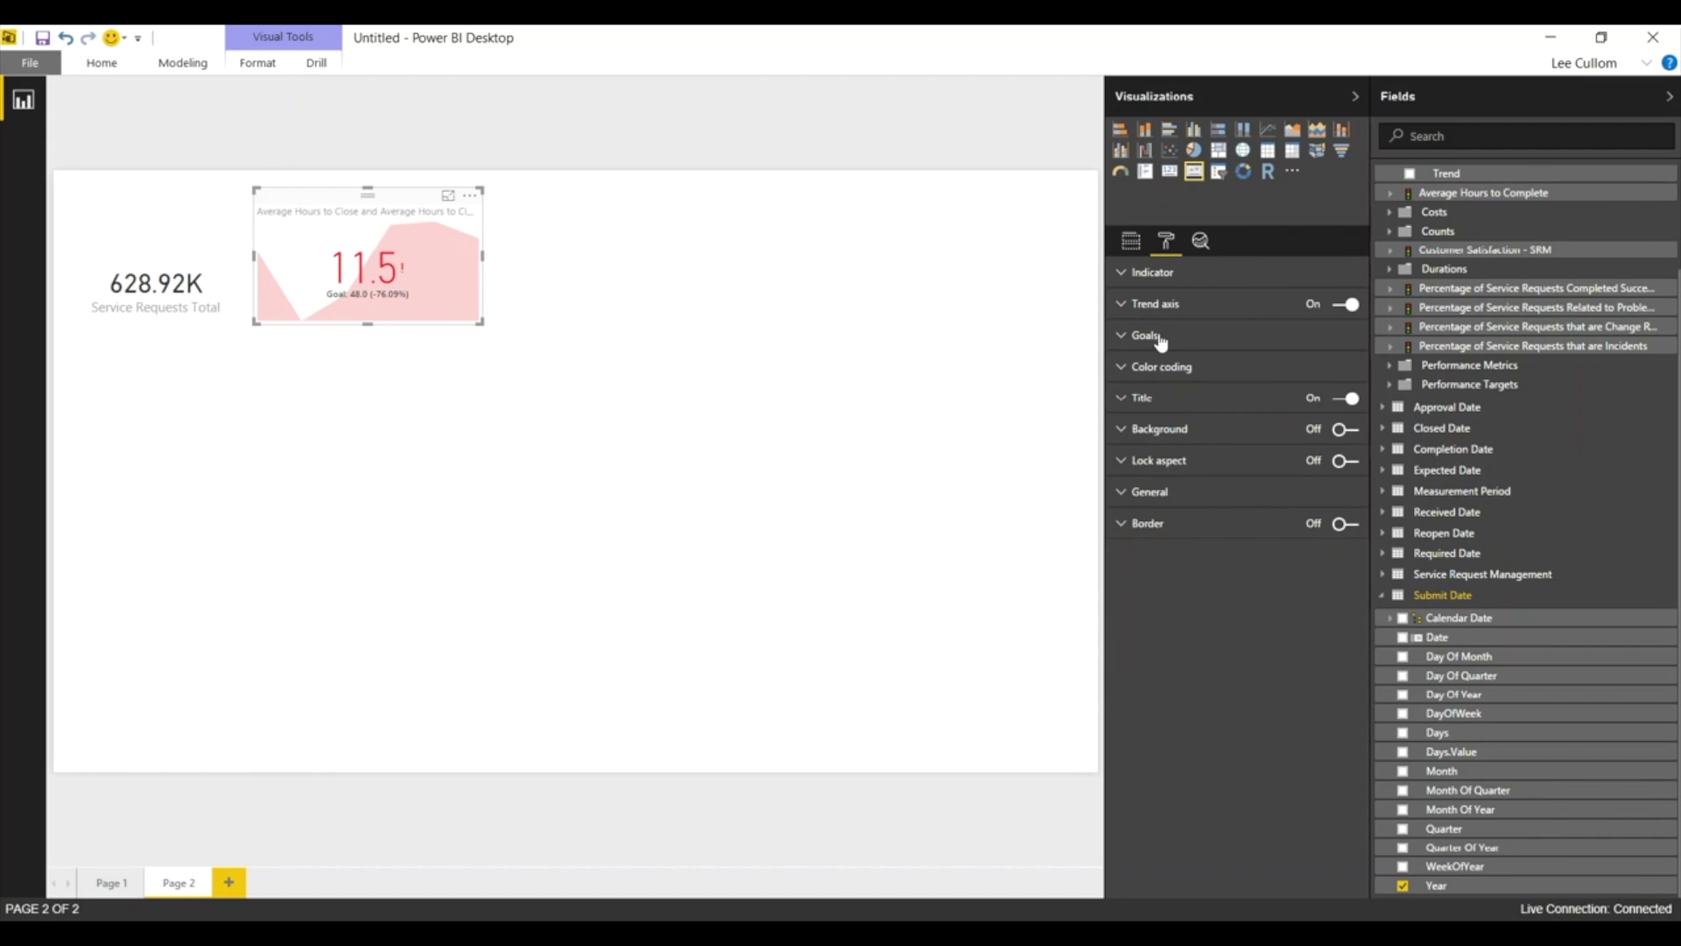
pyautogui.click(1130, 340)
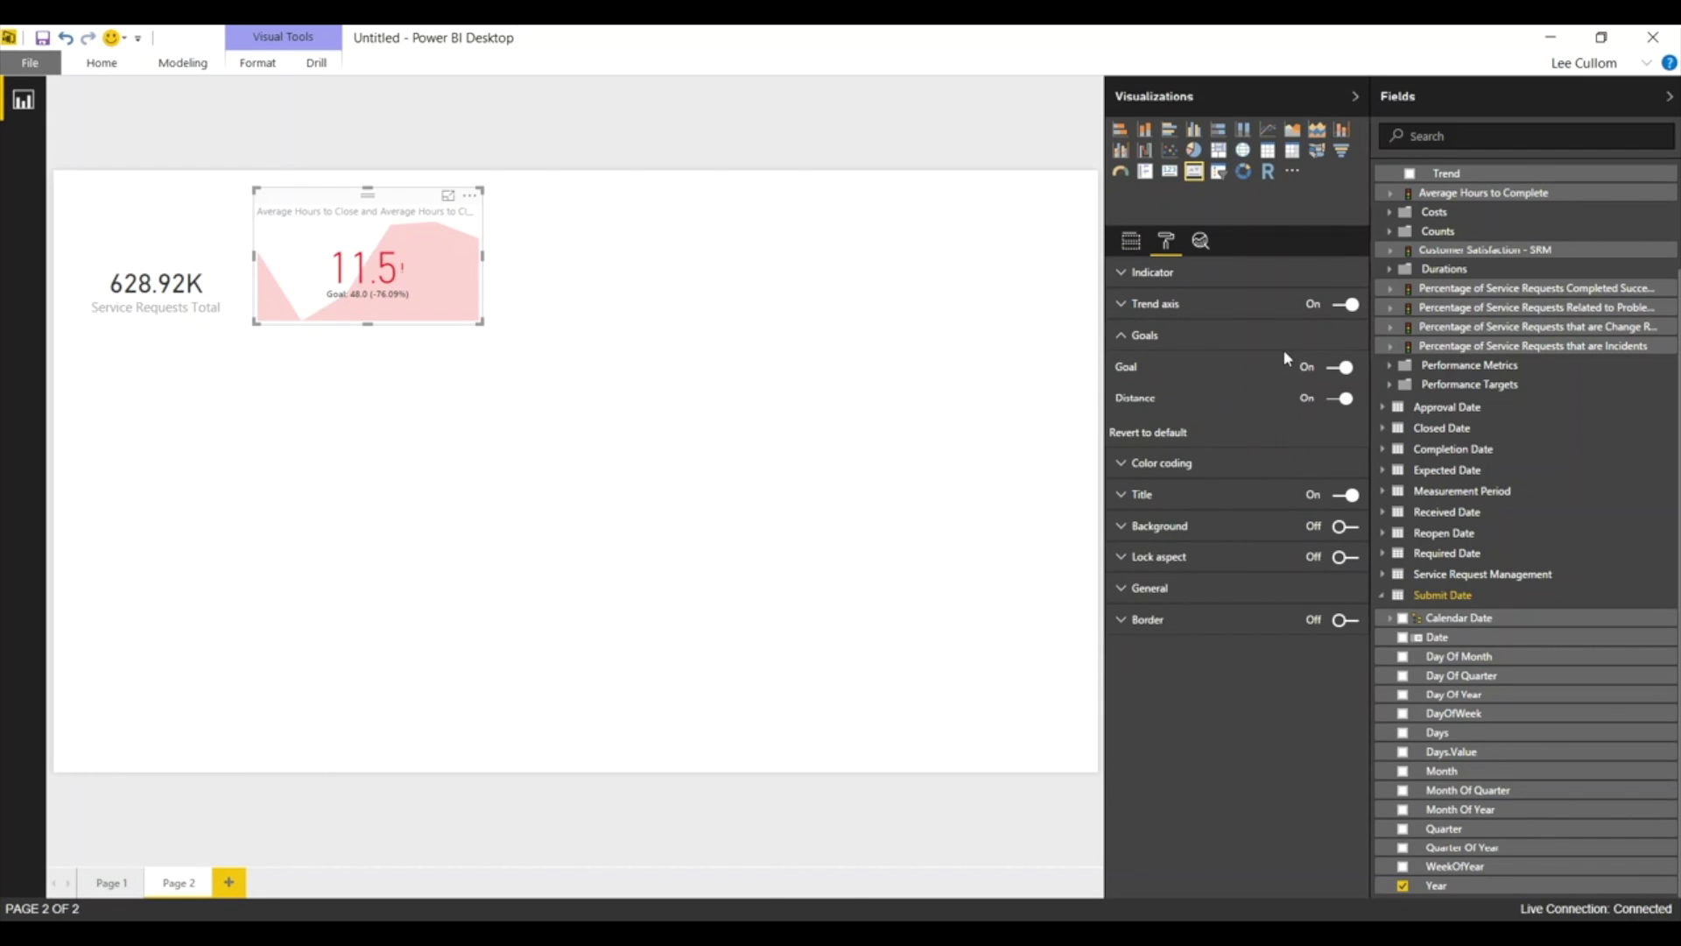
pyautogui.click(1126, 464)
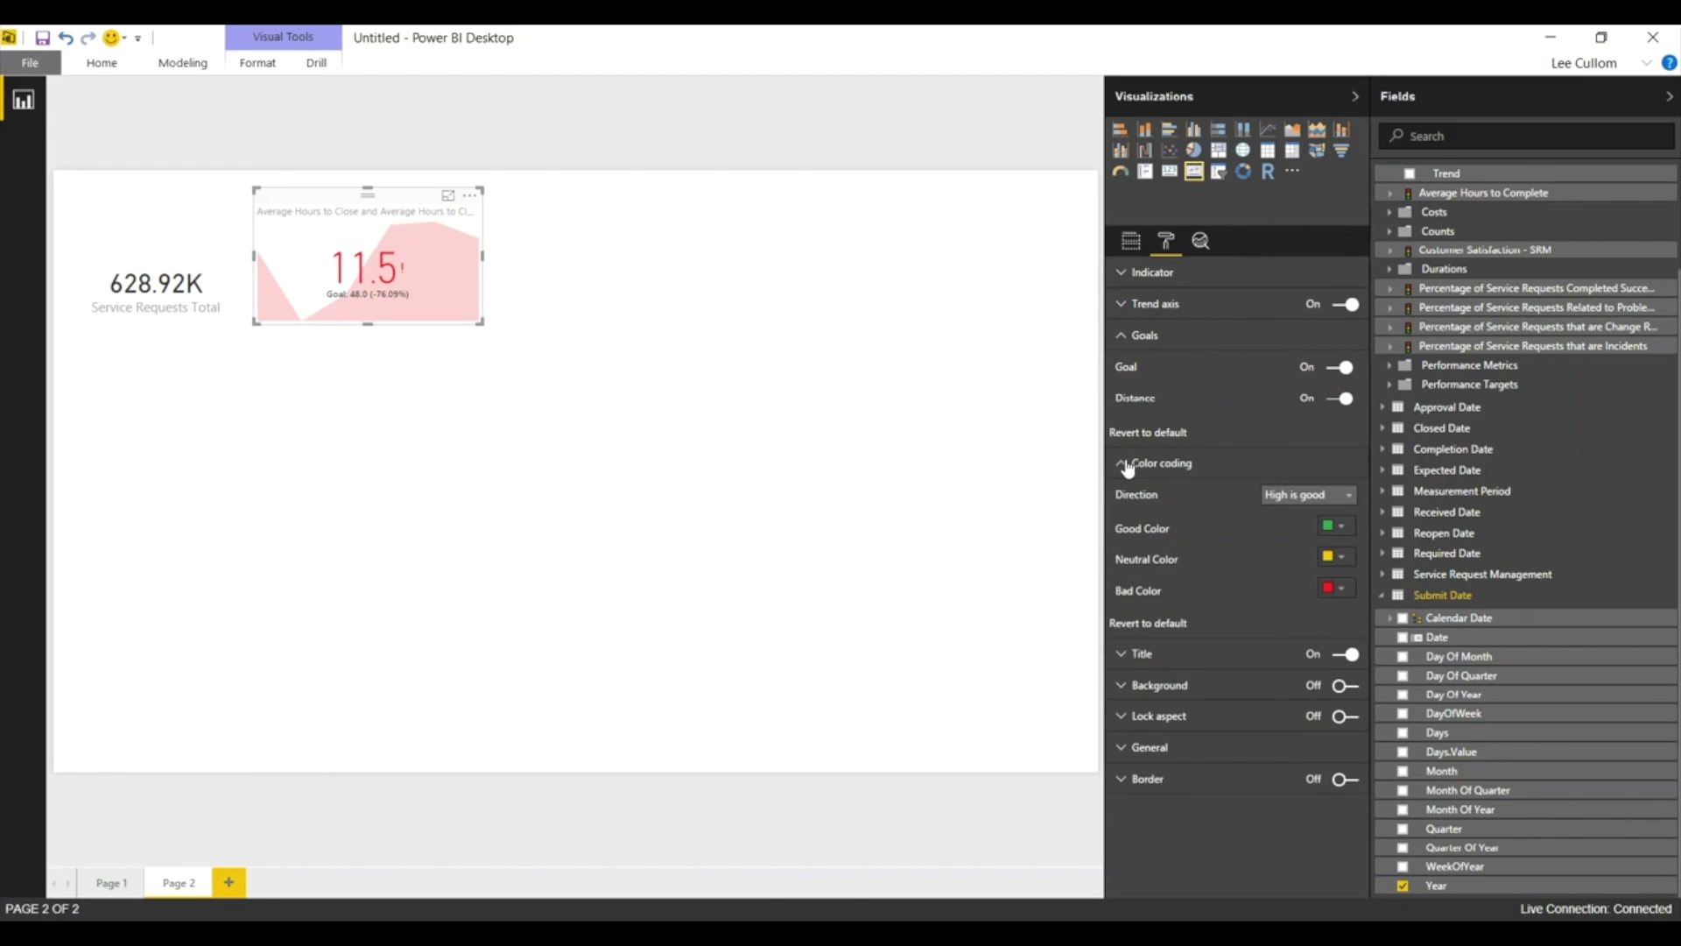
pyautogui.click(1344, 496)
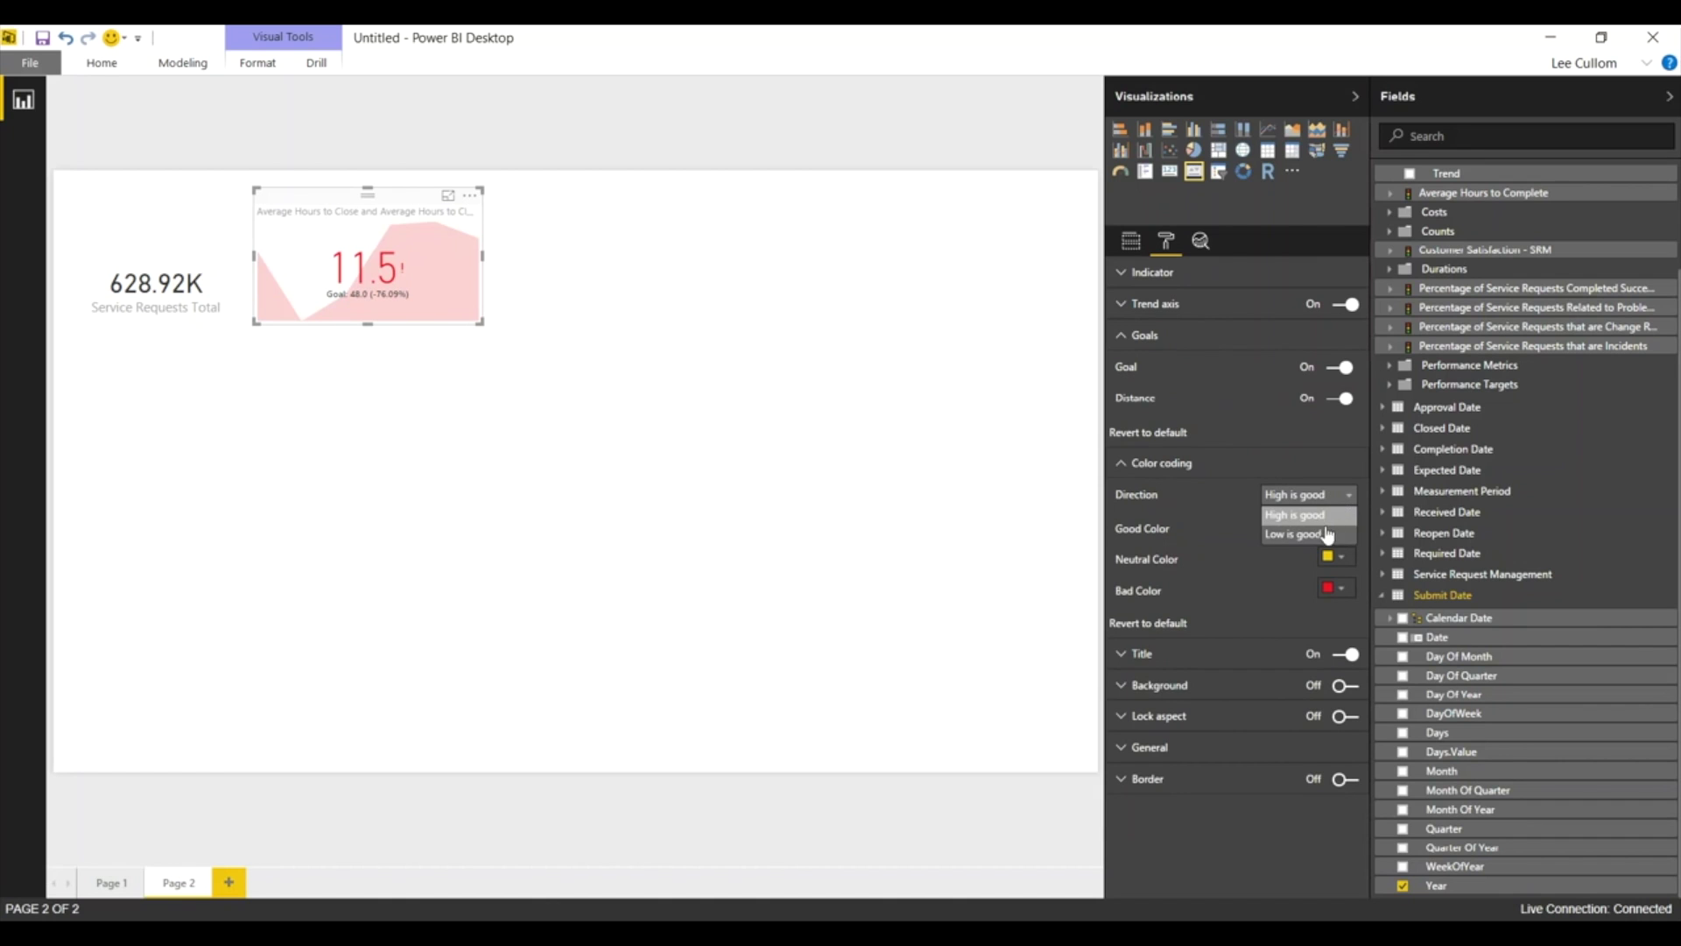
pyautogui.click(1328, 534)
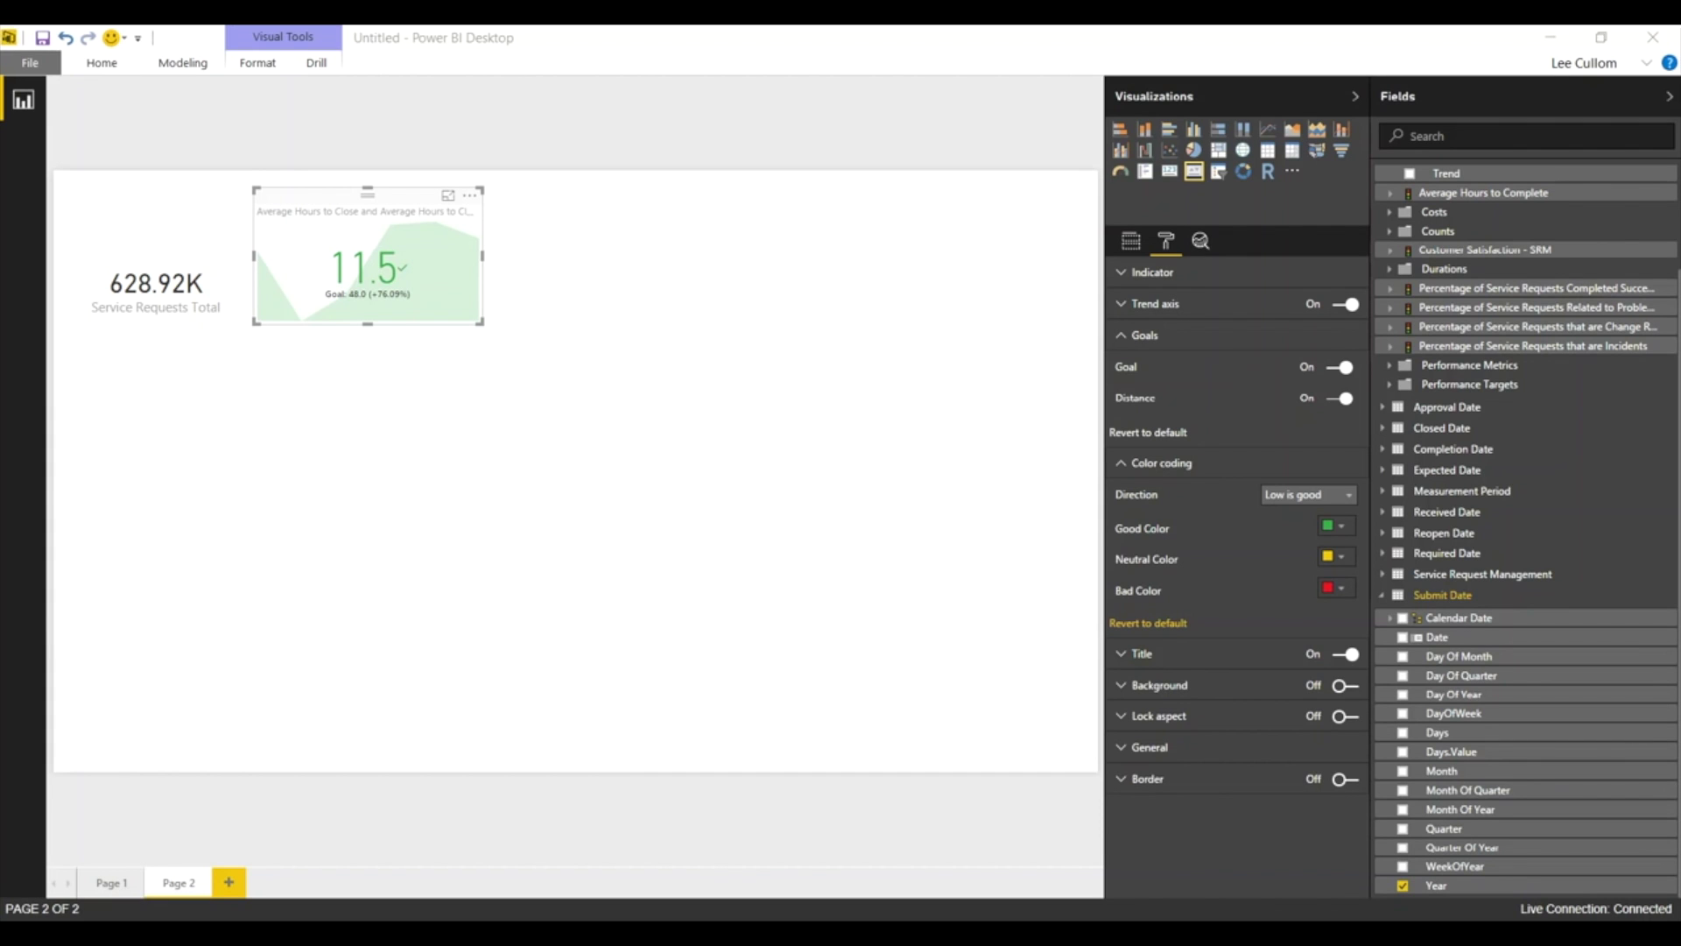
pyautogui.click(517, 252)
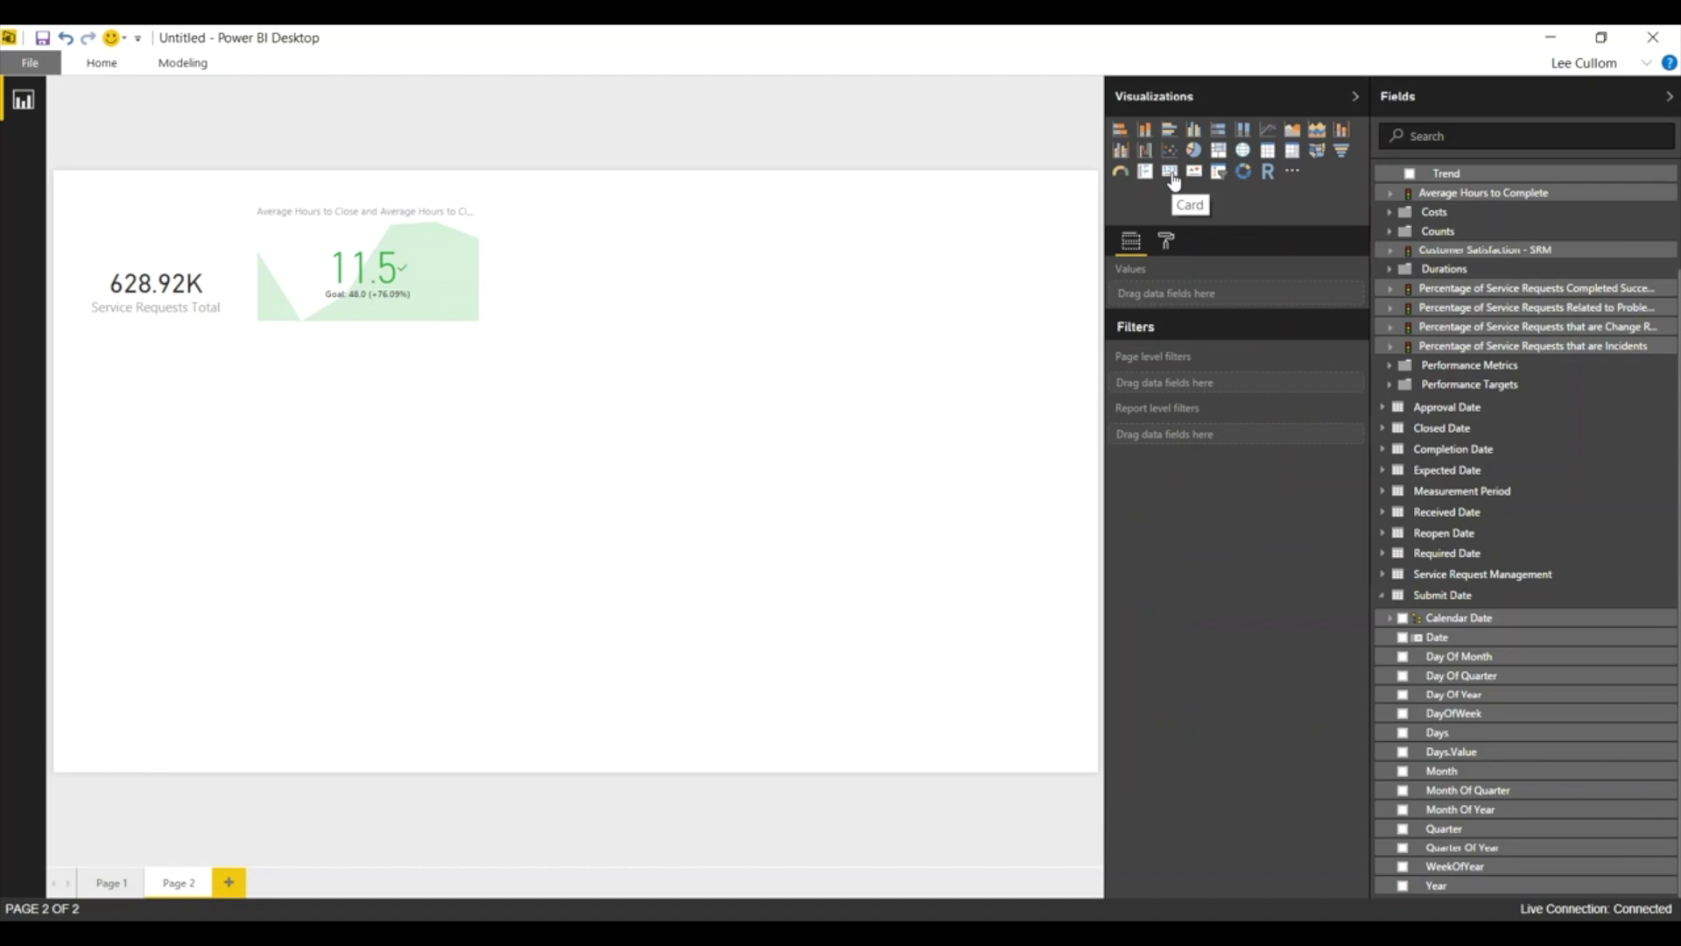
# - Add a new card beside the KPI and make it shorter
pyautogui.click(1173, 180)
pyautogui.moveTo(177, 386); pyautogui.dragTo(616, 192)
pyautogui.moveTo(610, 415); pyautogui.dragTo(614, 314)
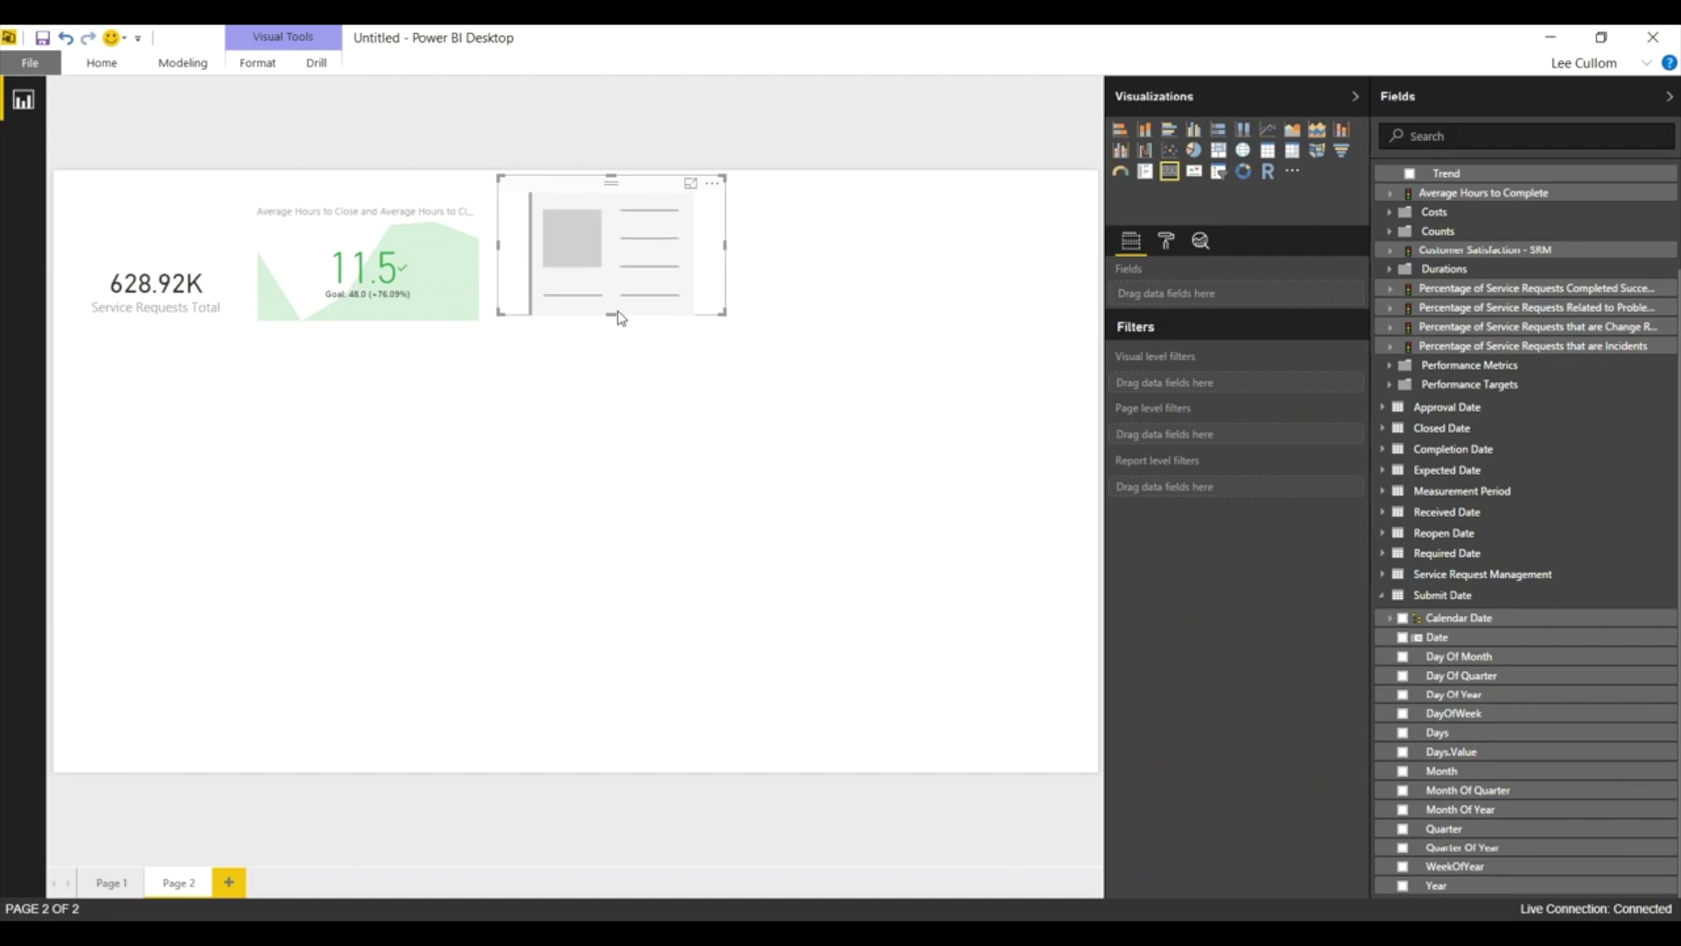
# - Show the completed-successfully percentage (99.76 %) on the card, then remove it and expand the change-request measure
pyautogui.click(1391, 291)
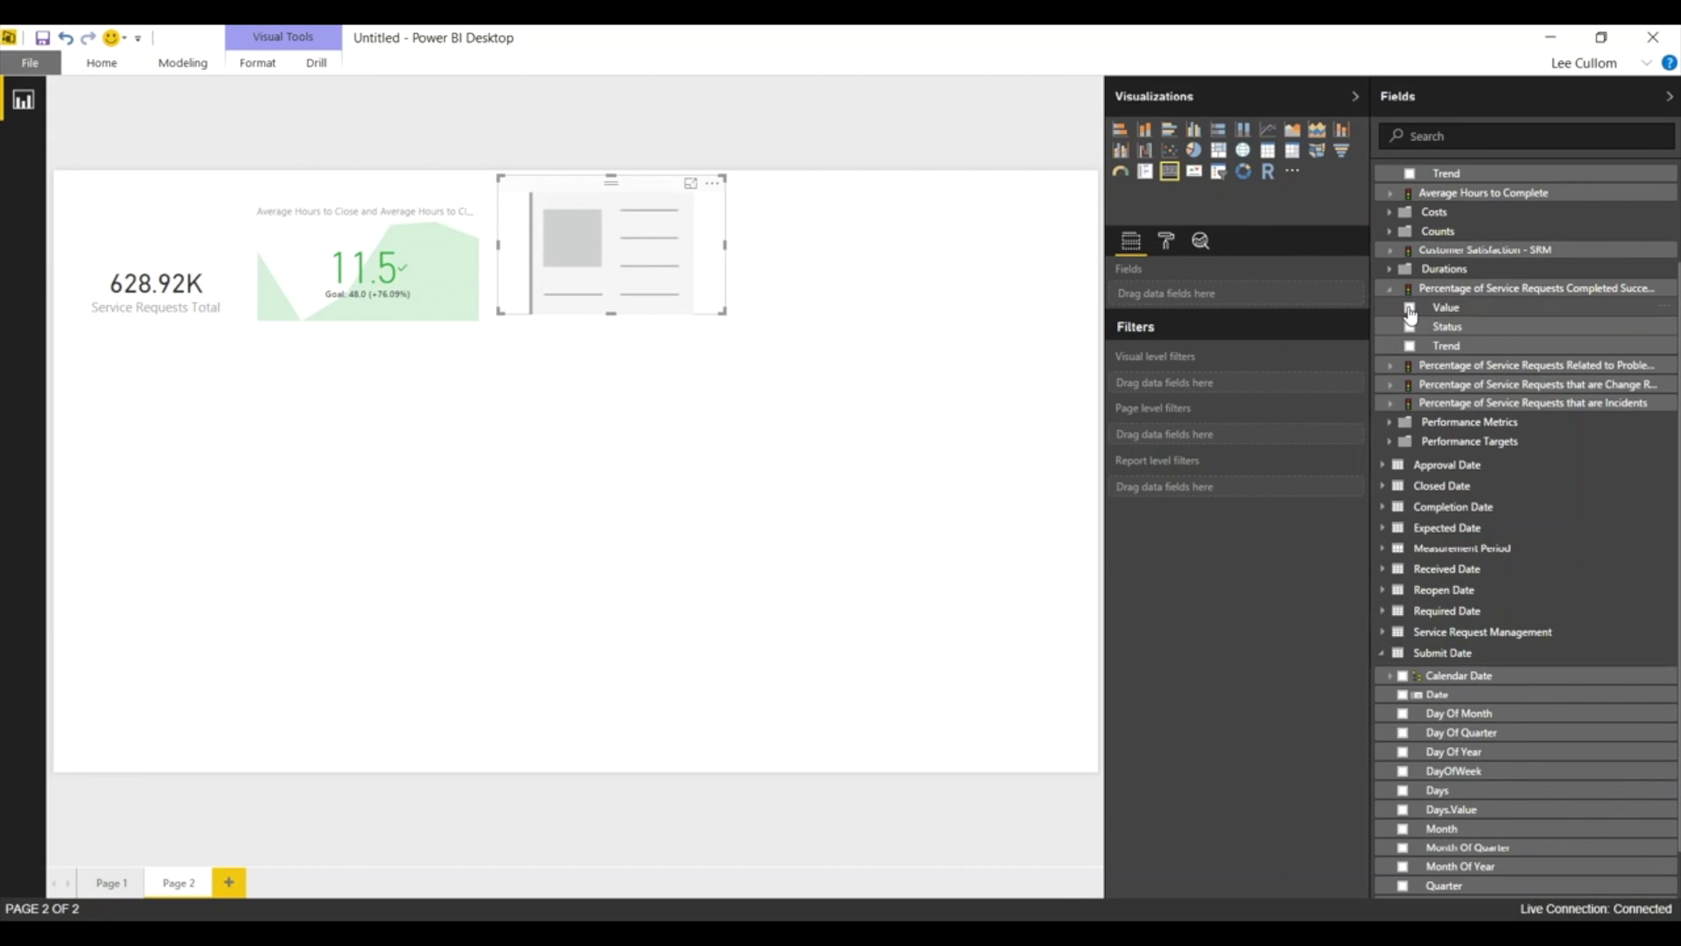
pyautogui.click(1409, 308)
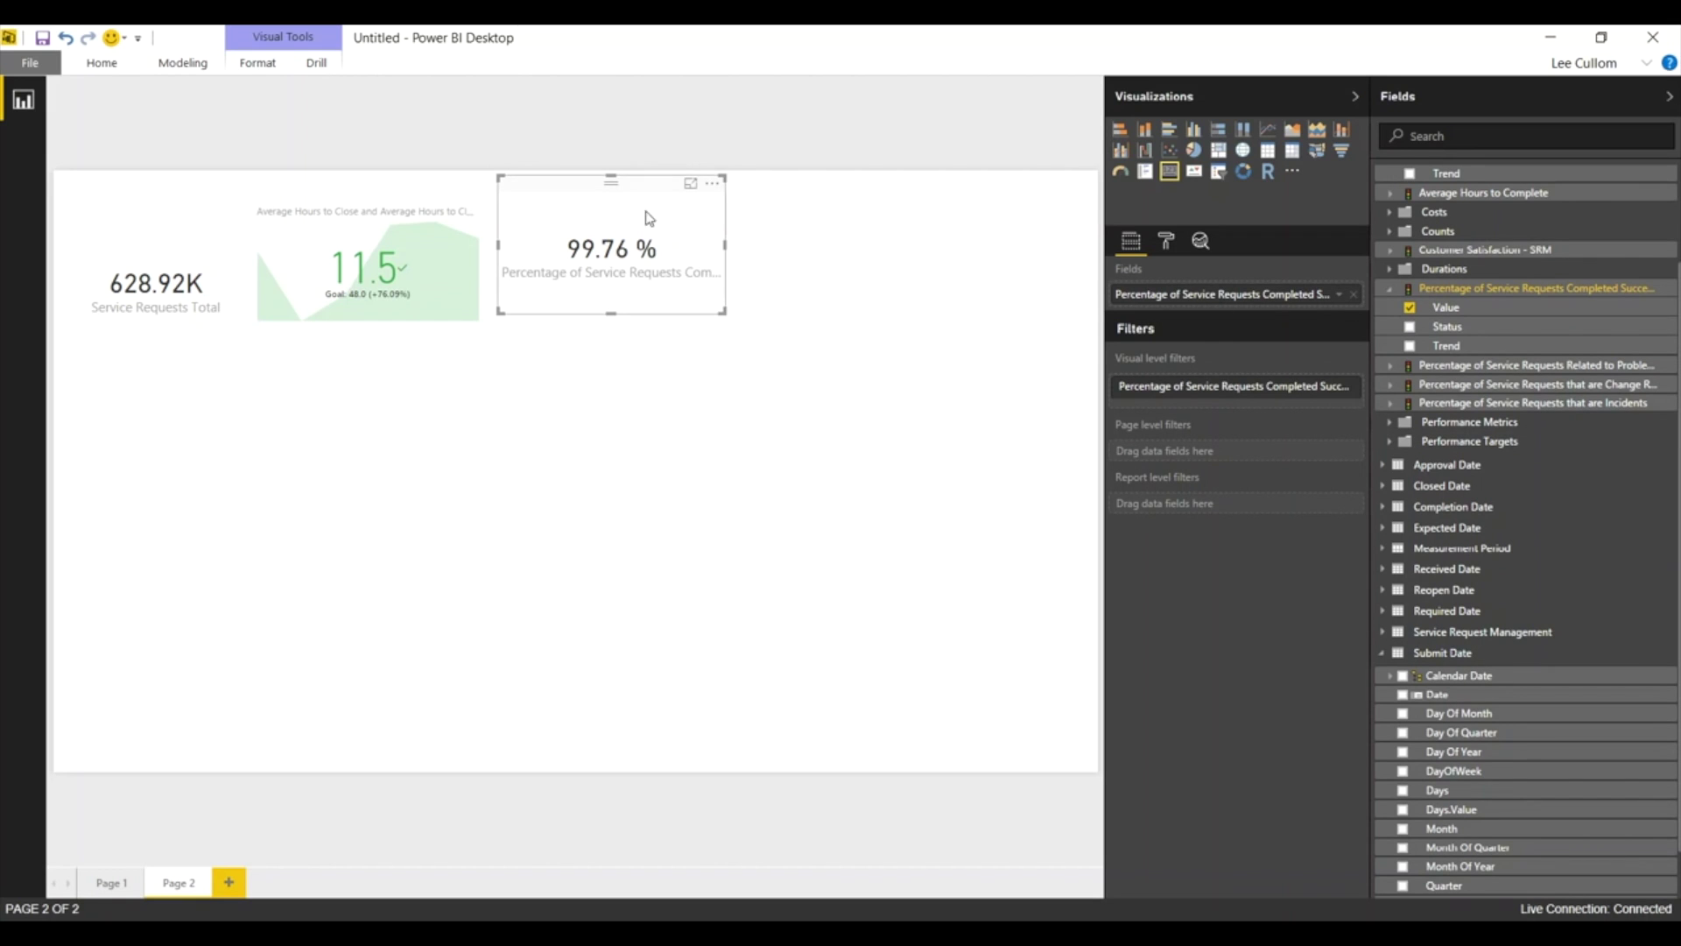
pyautogui.moveTo(609, 186); pyautogui.dragTo(613, 197)
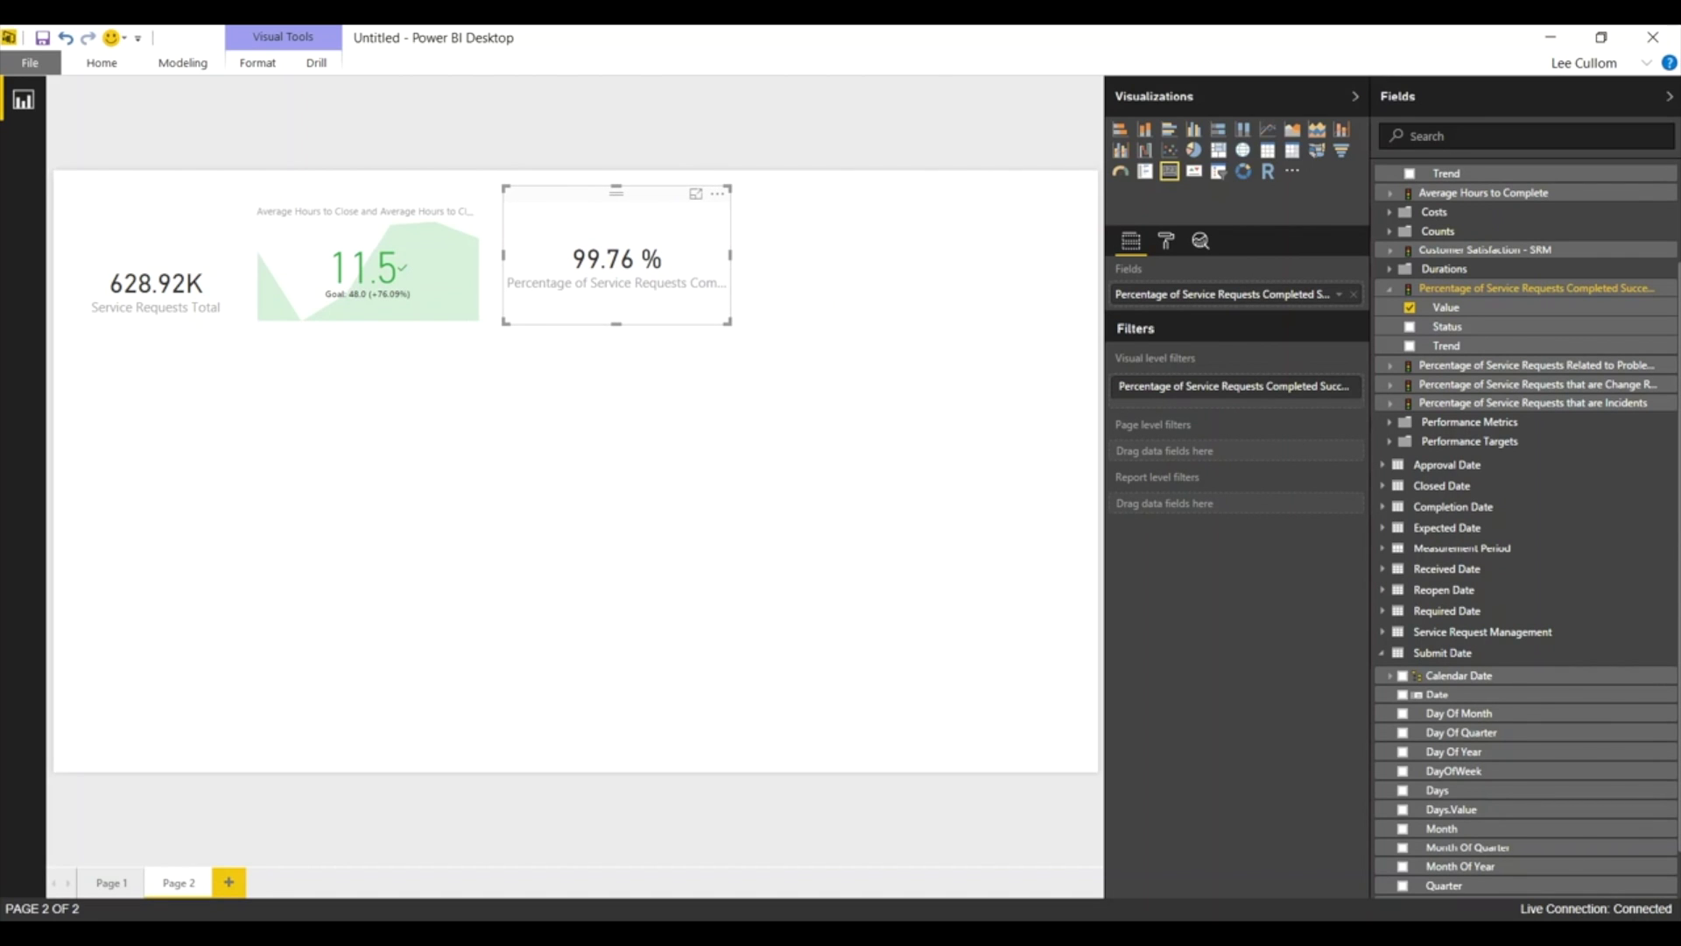
pyautogui.click(1410, 307)
pyautogui.click(1390, 387)
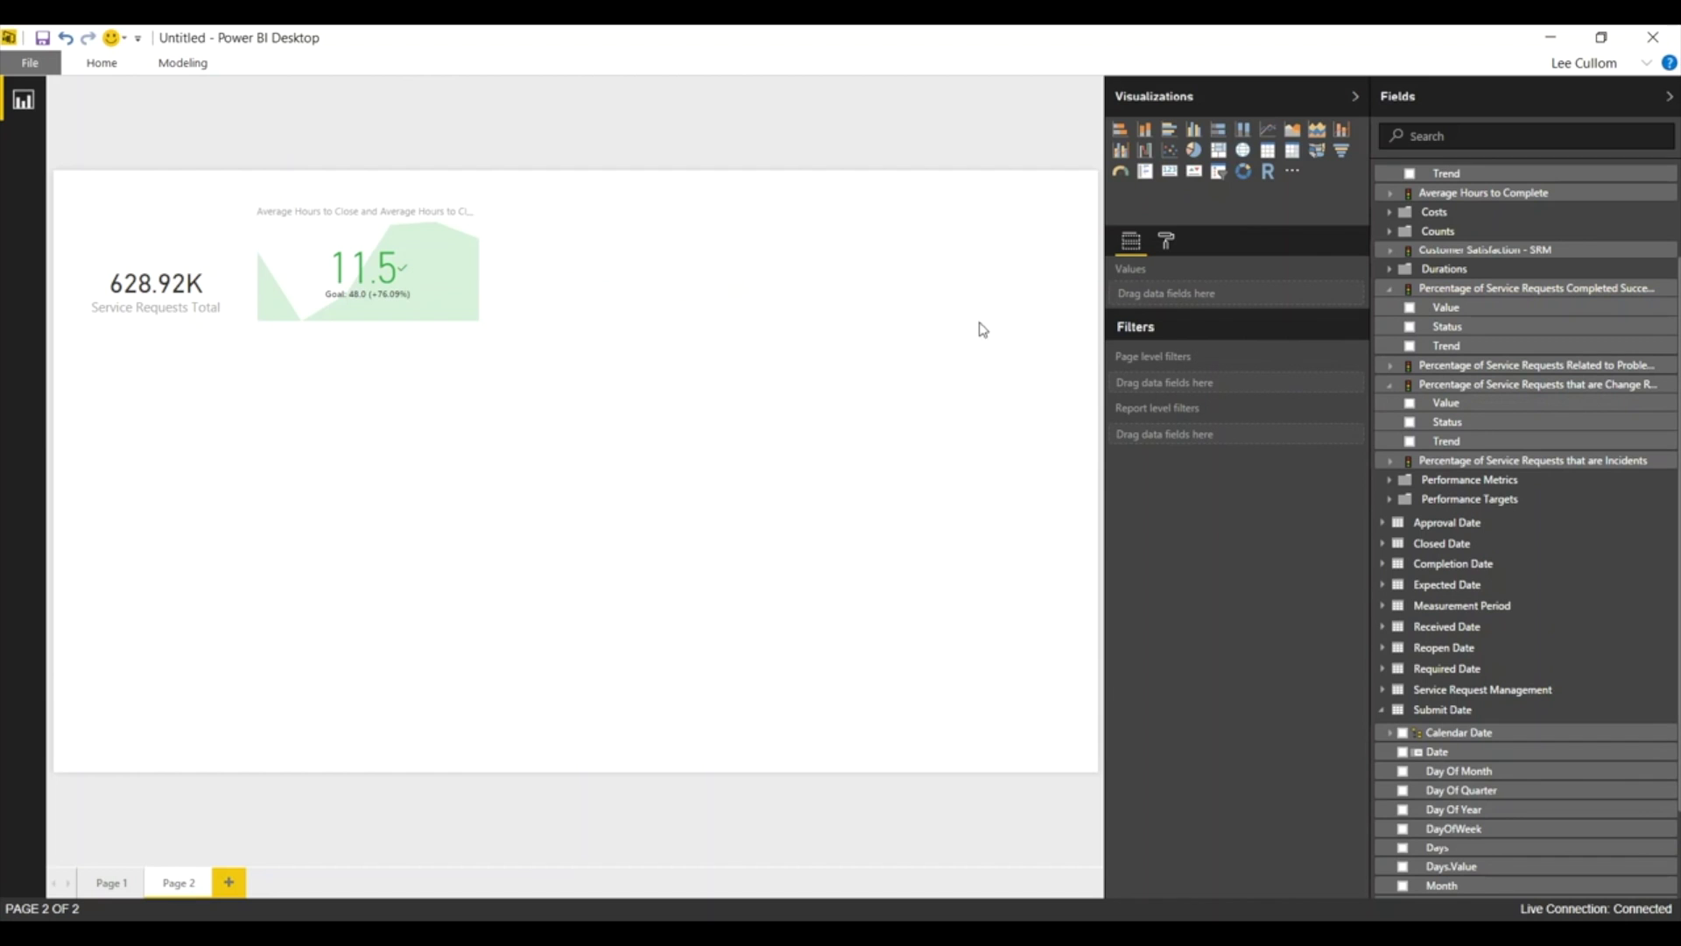
# - Restore the 99.76 % card and add a 0.13 % change-request percentage card to its right
pyautogui.hotkey('ctrl', 'z')
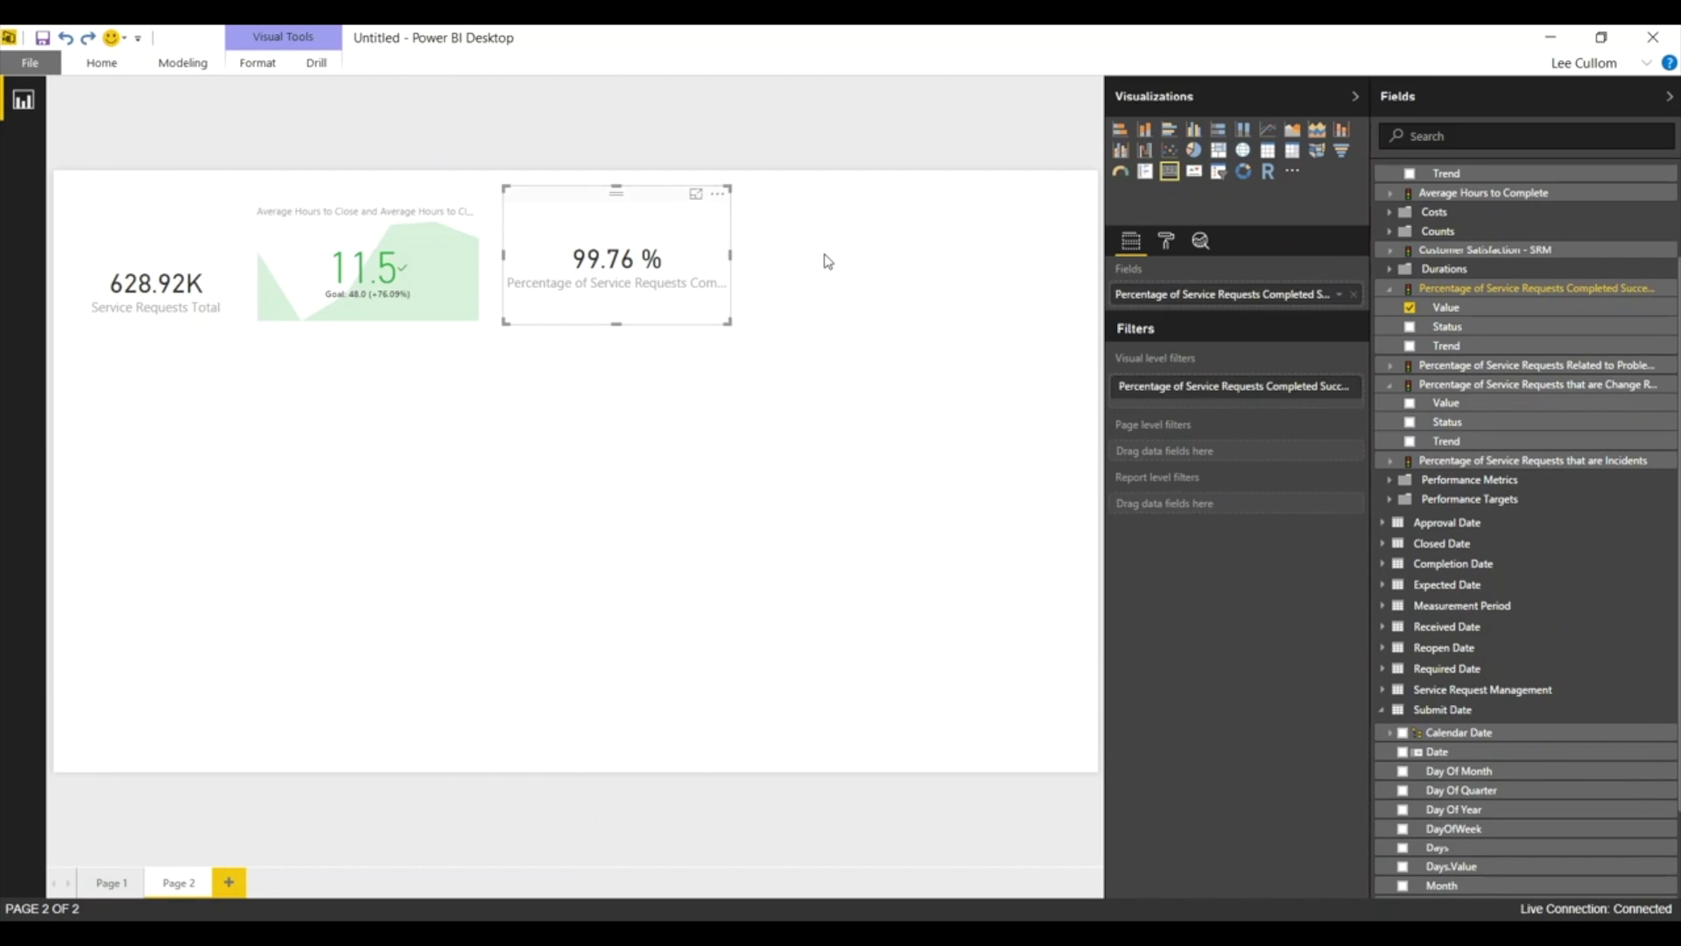
pyautogui.click(827, 261)
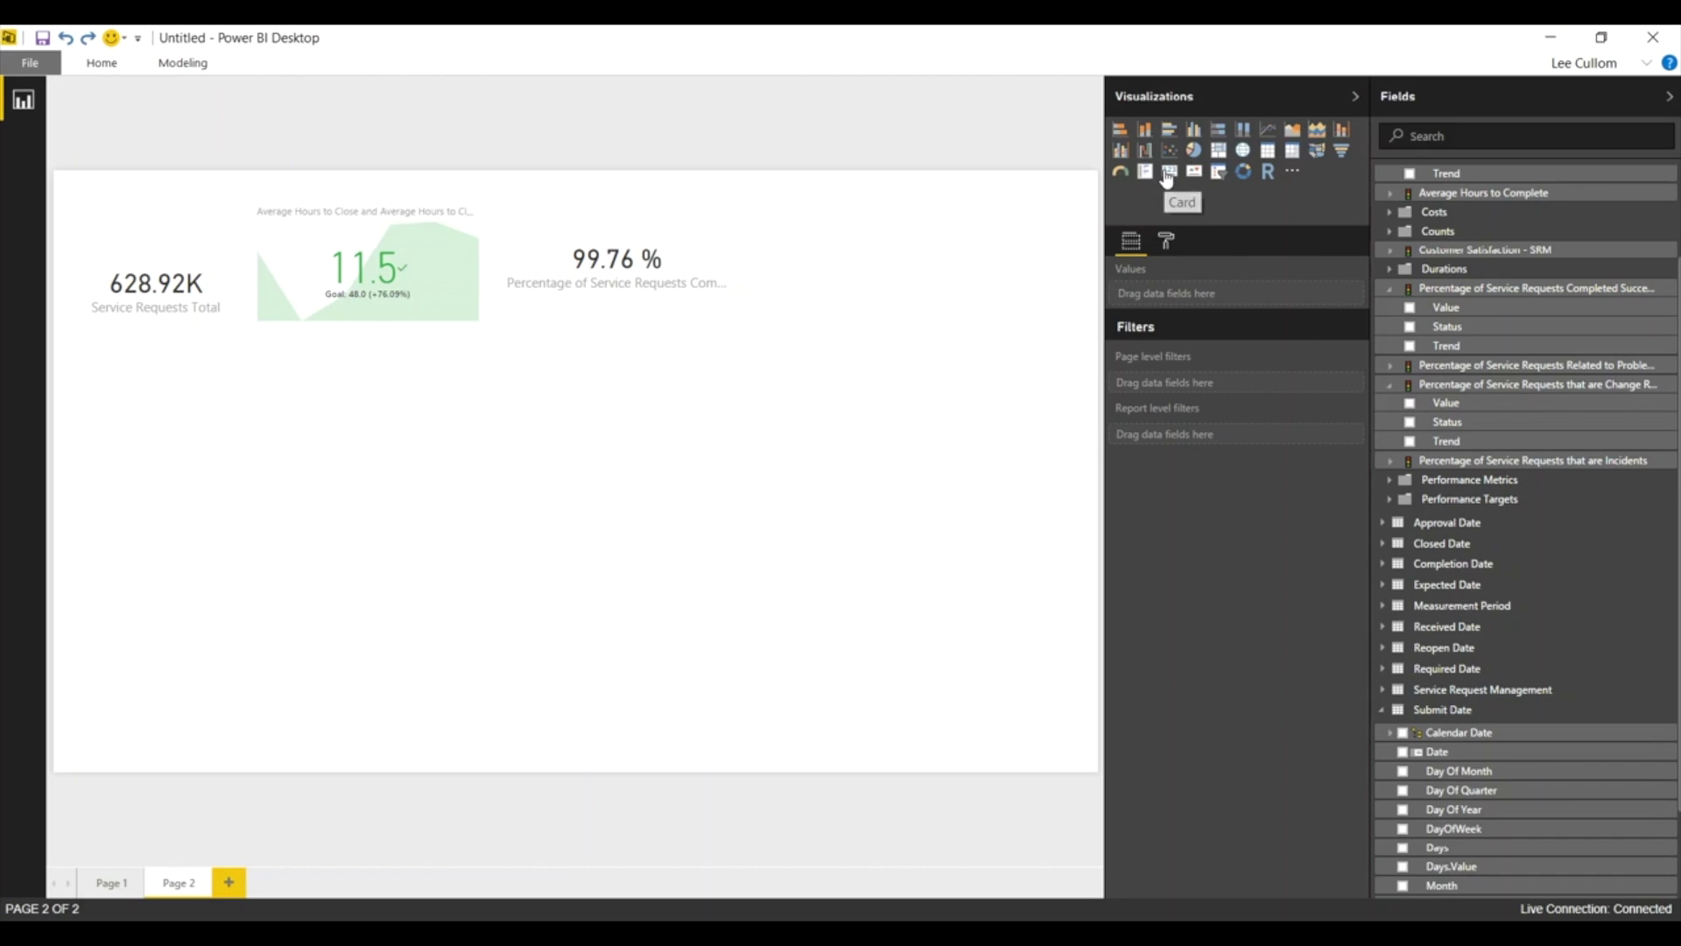
pyautogui.click(1168, 174)
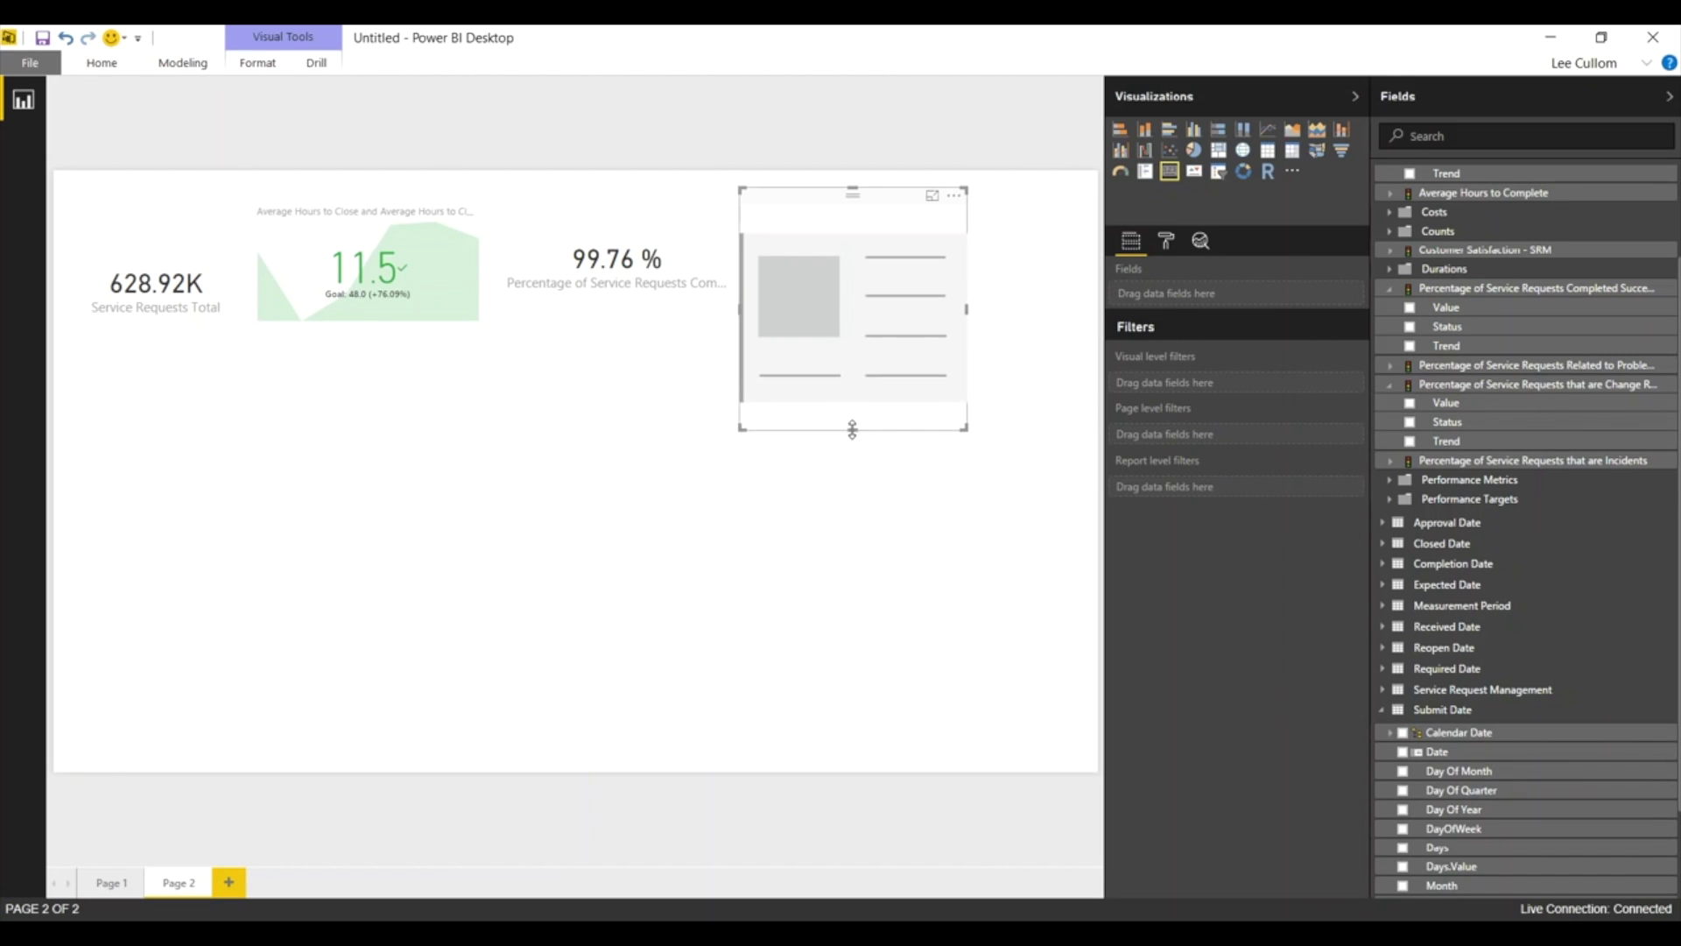
pyautogui.moveTo(854, 429); pyautogui.dragTo(863, 360)
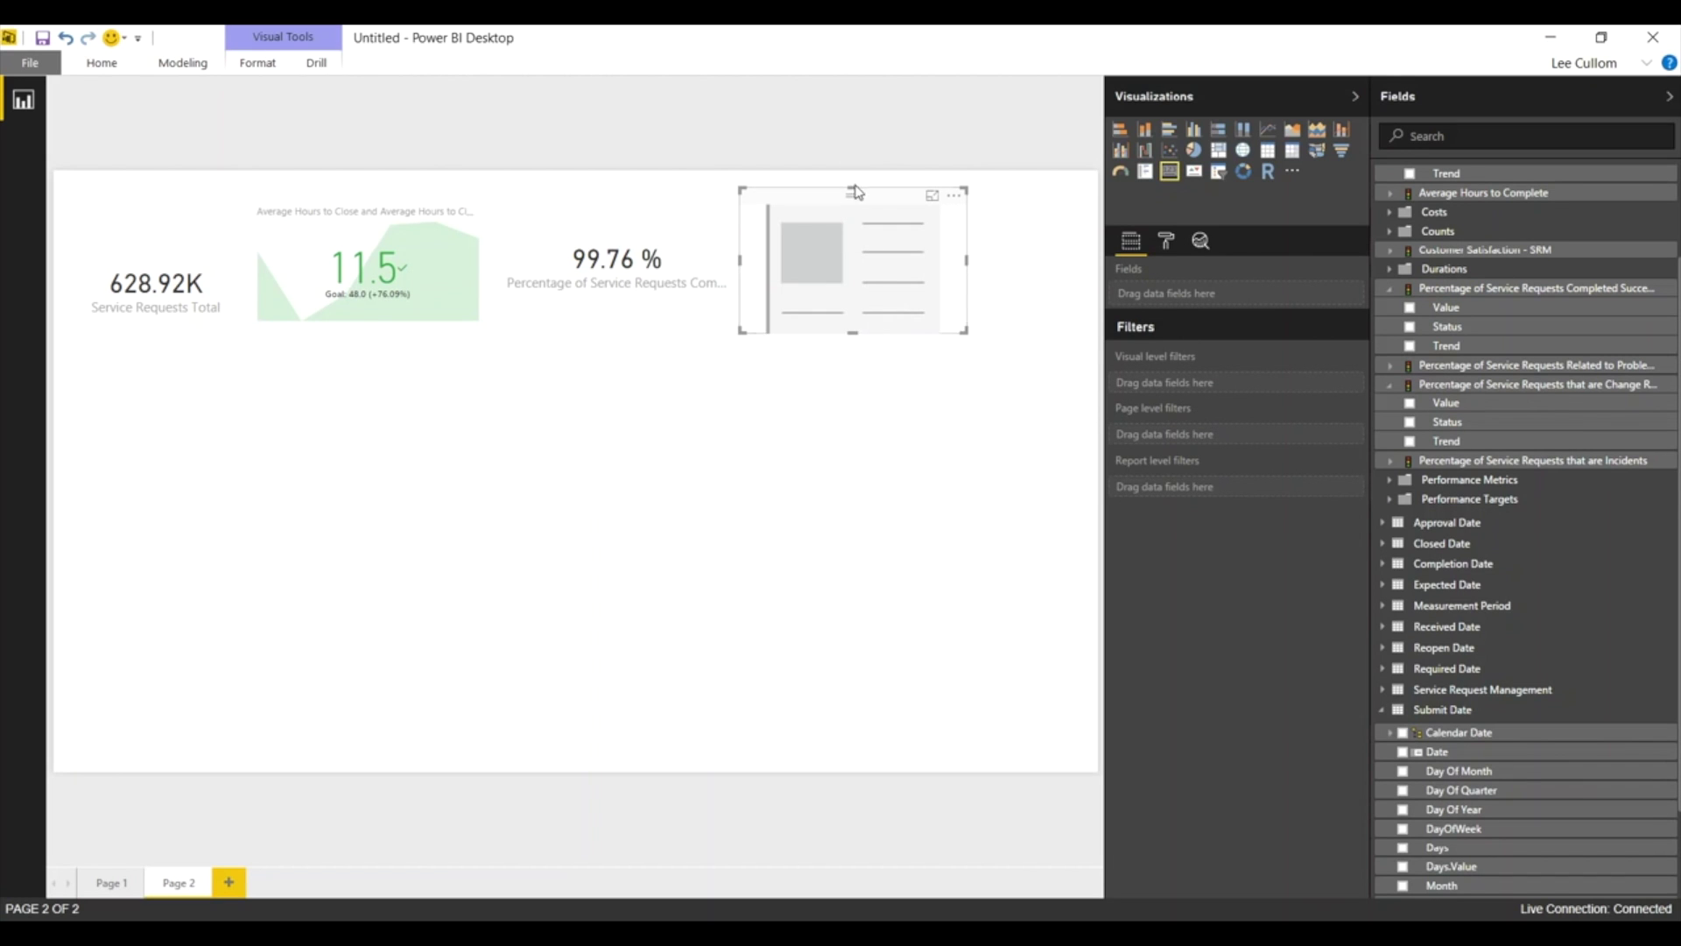
pyautogui.moveTo(859, 203); pyautogui.dragTo(864, 201)
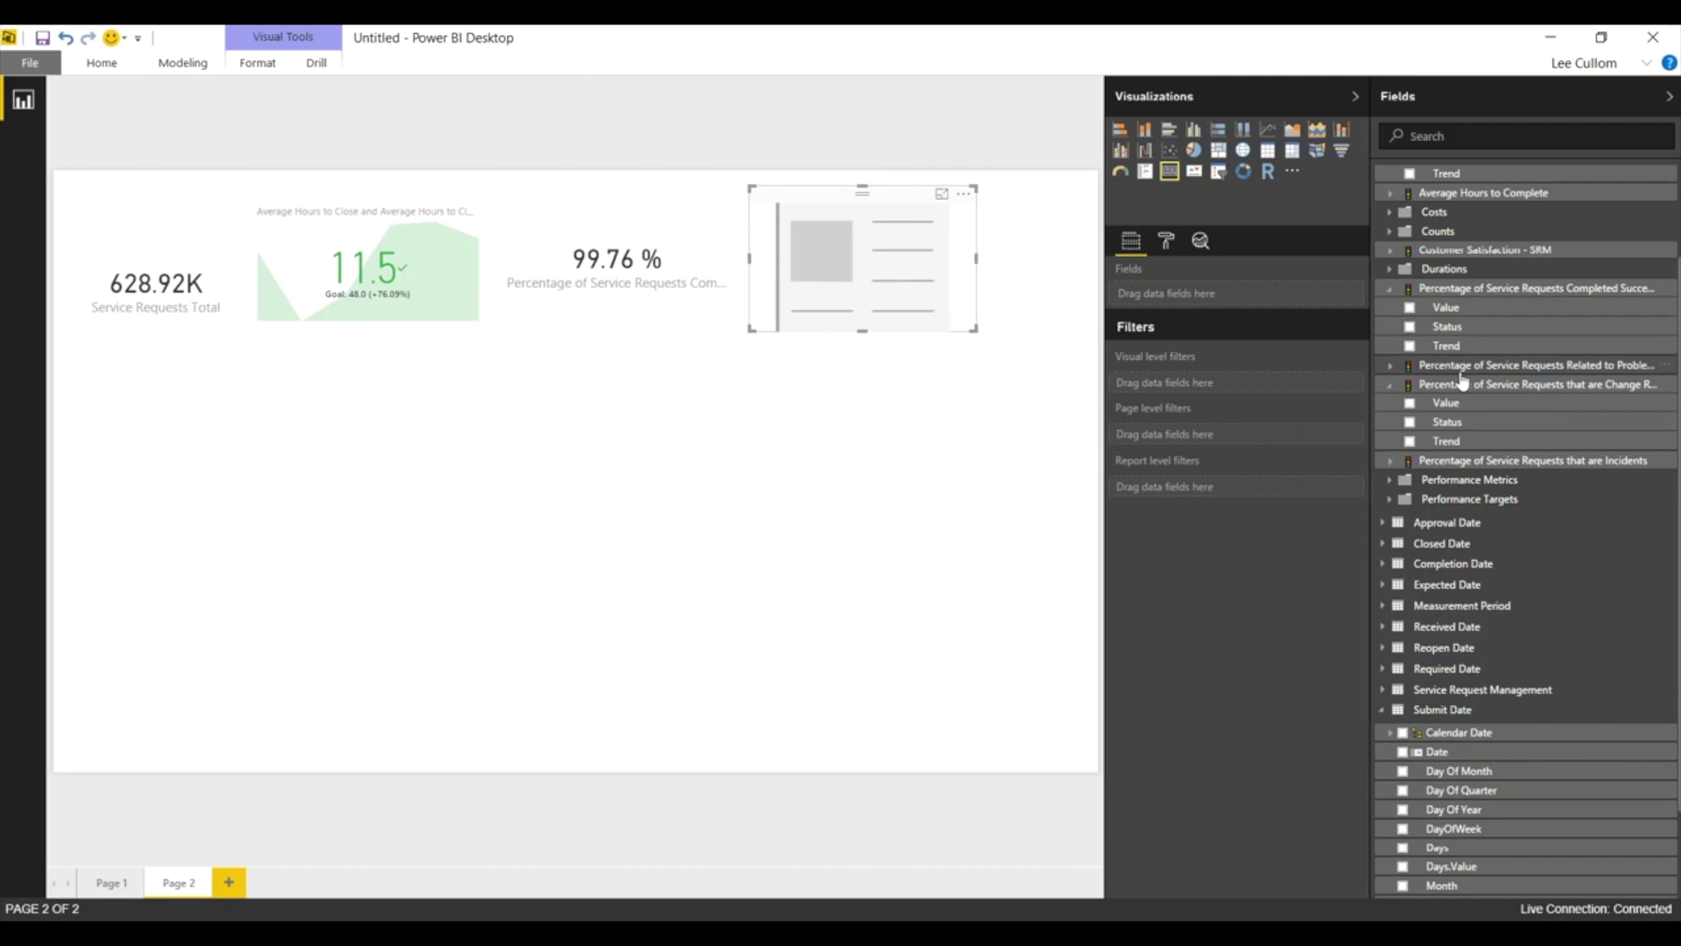
pyautogui.click(1410, 404)
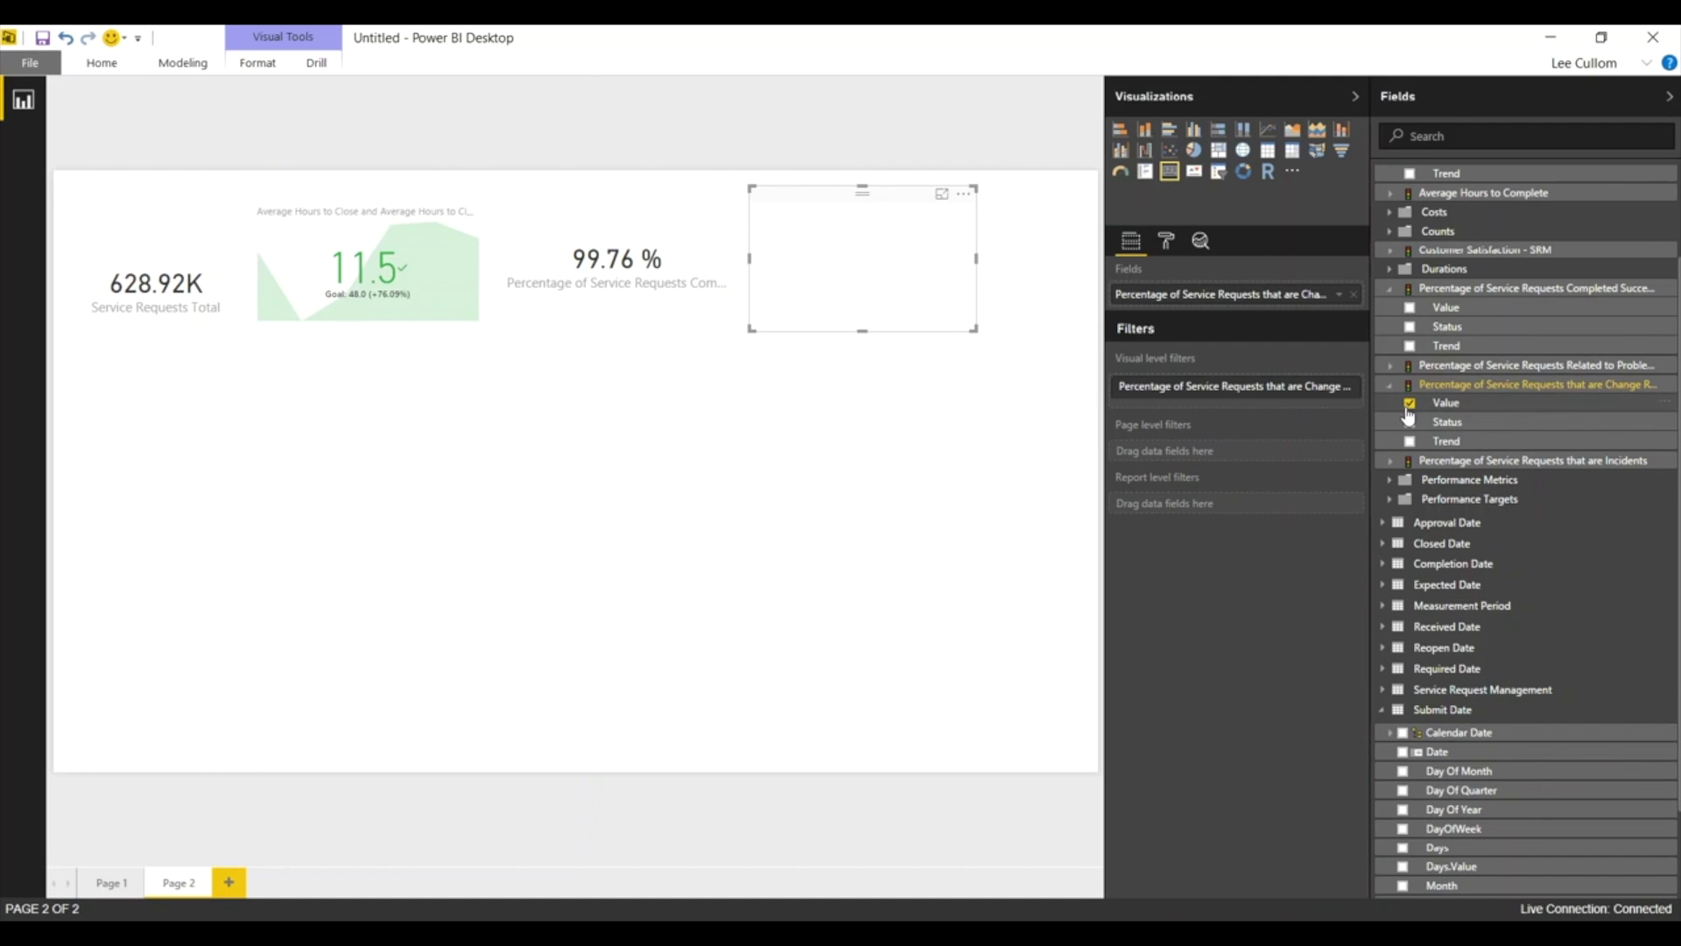
pyautogui.moveTo(976, 259); pyautogui.dragTo(996, 259)
pyautogui.click(213, 374)
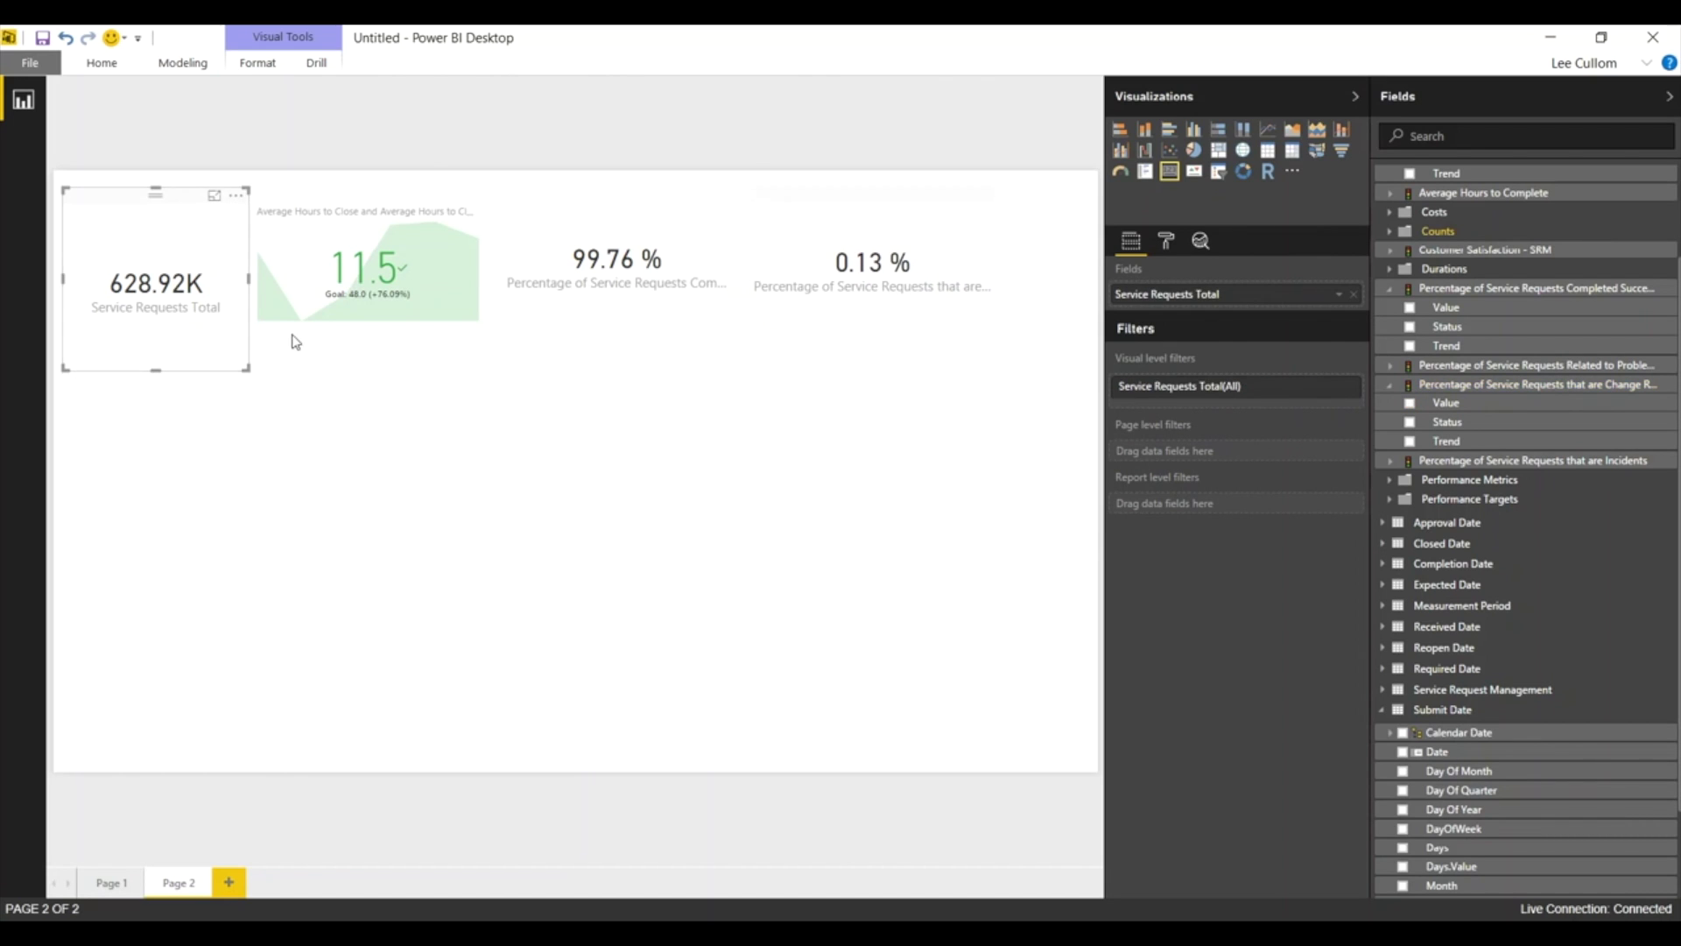
pyautogui.click(153, 529)
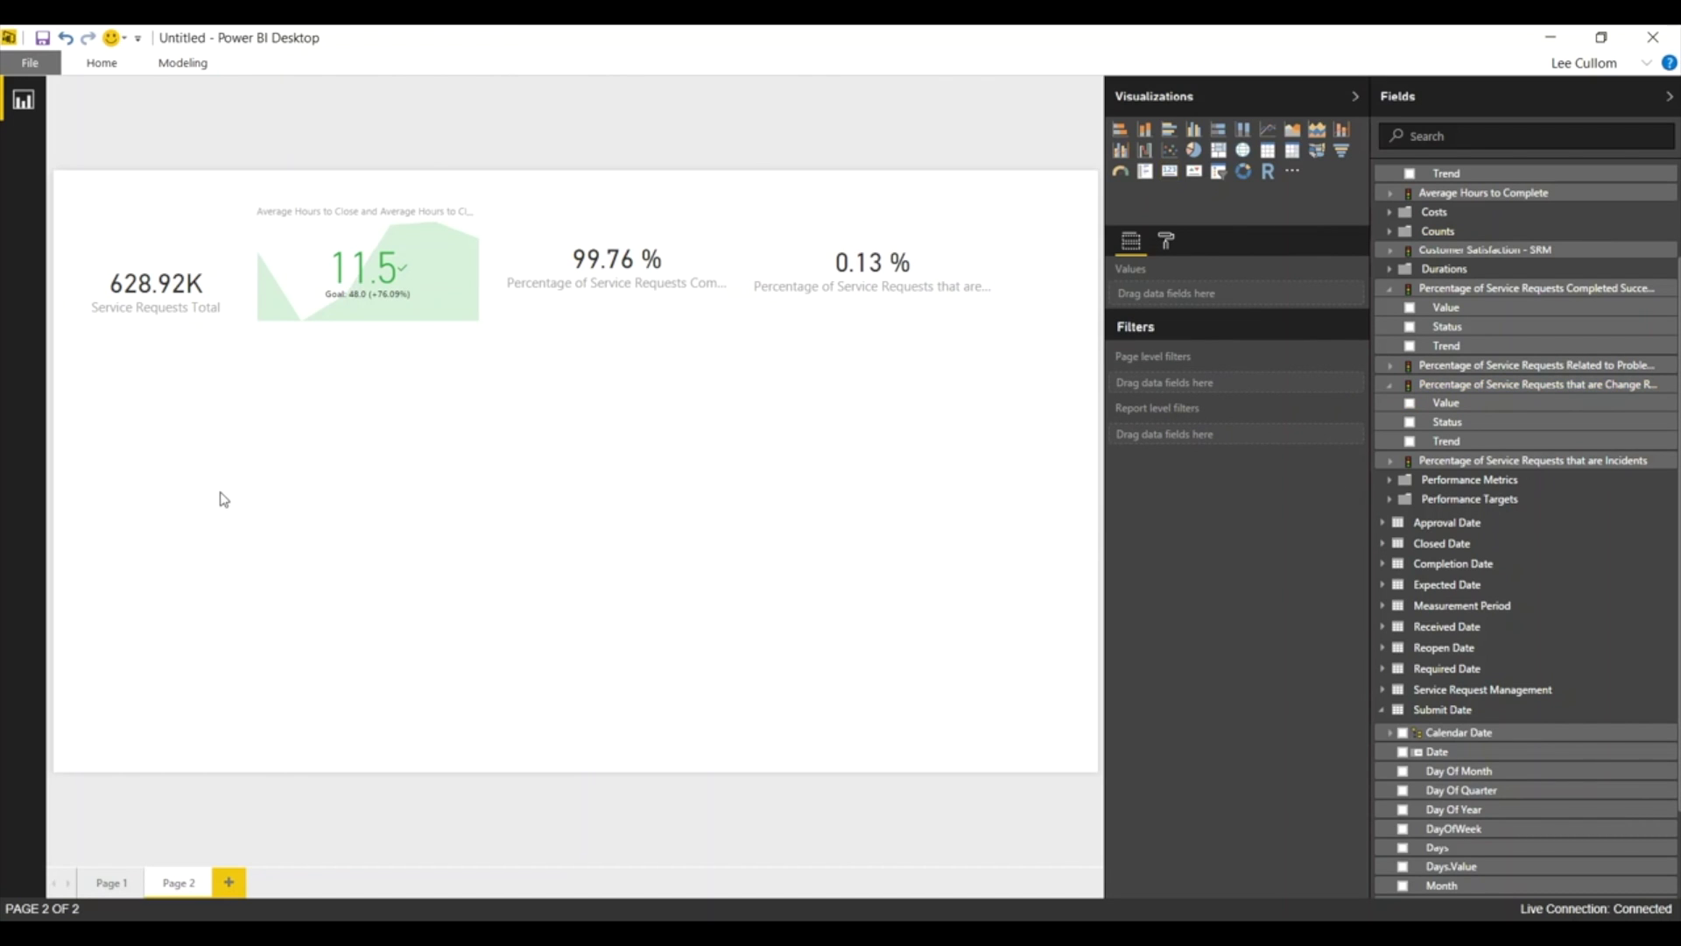
# - Add a treemap grouped by Summary, sized by Service Requests Total, placed right beneath the cards
pyautogui.click(1219, 153)
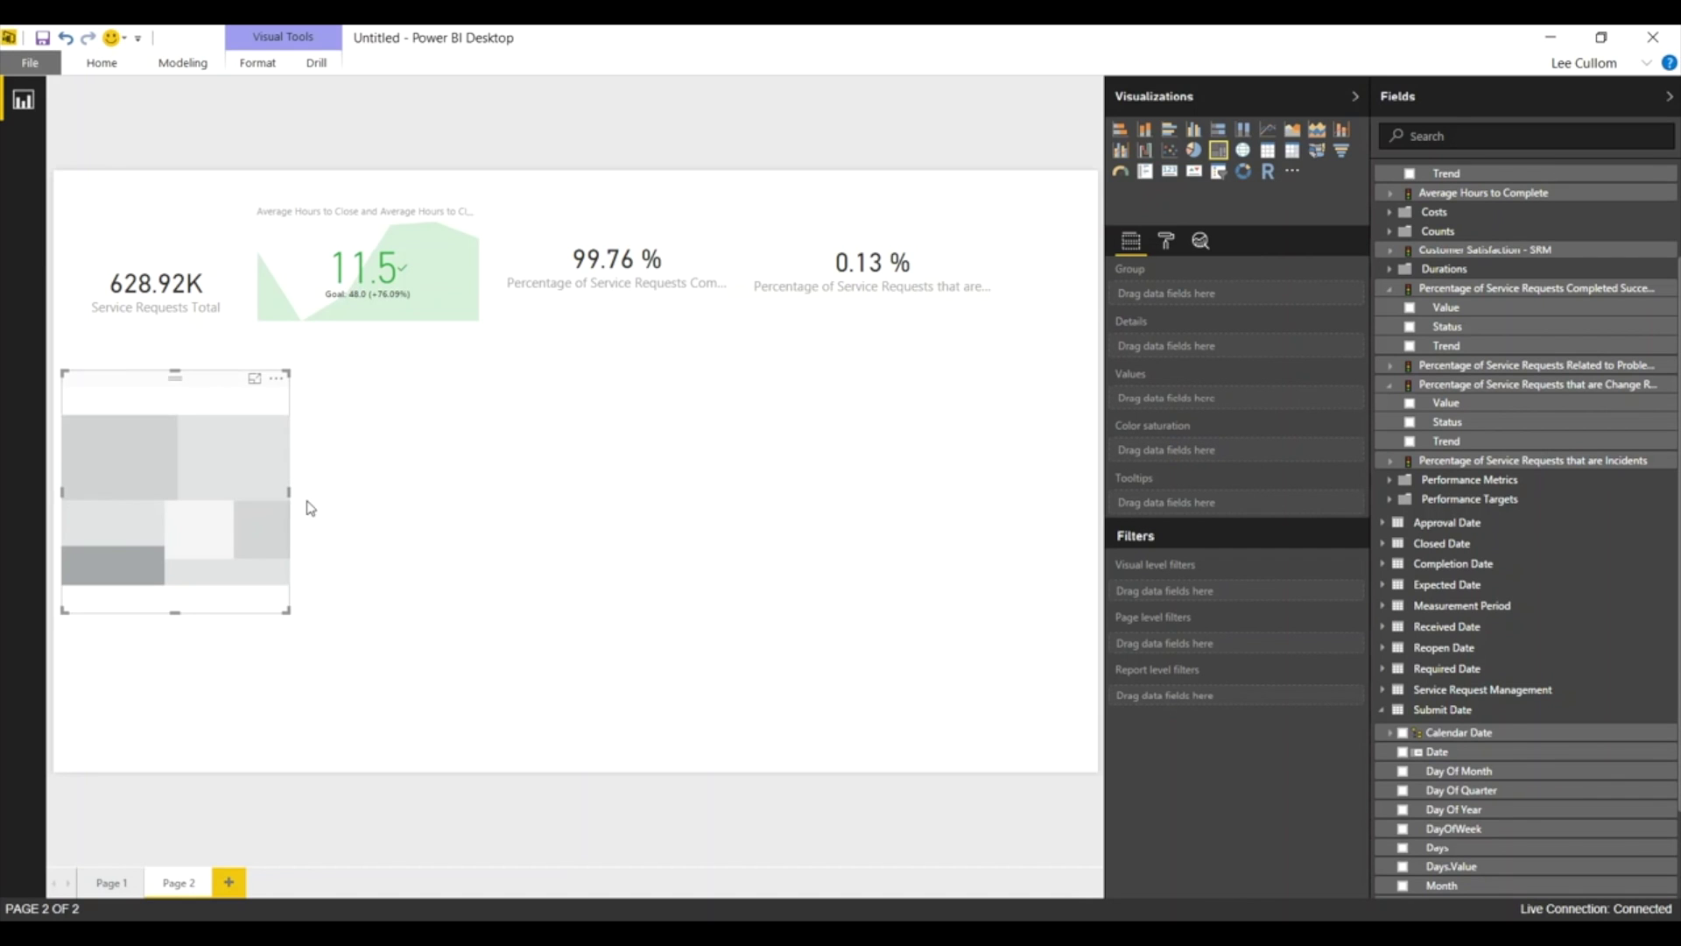
pyautogui.moveTo(177, 613); pyautogui.dragTo(177, 574)
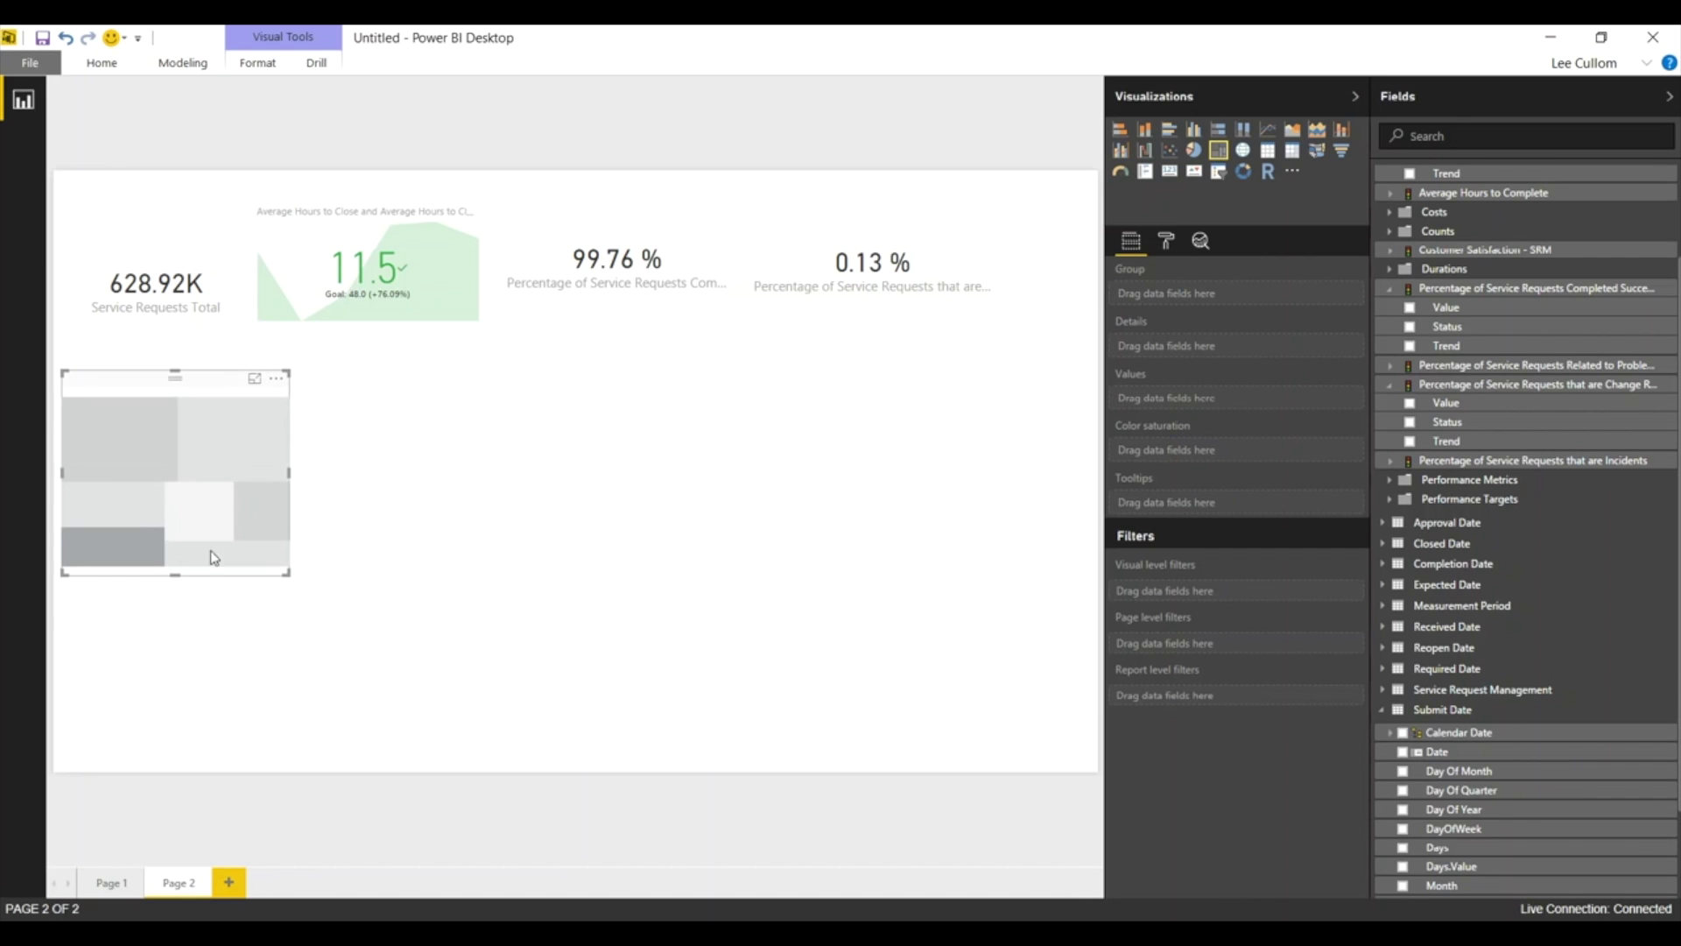
pyautogui.moveTo(290, 473); pyautogui.dragTo(401, 464)
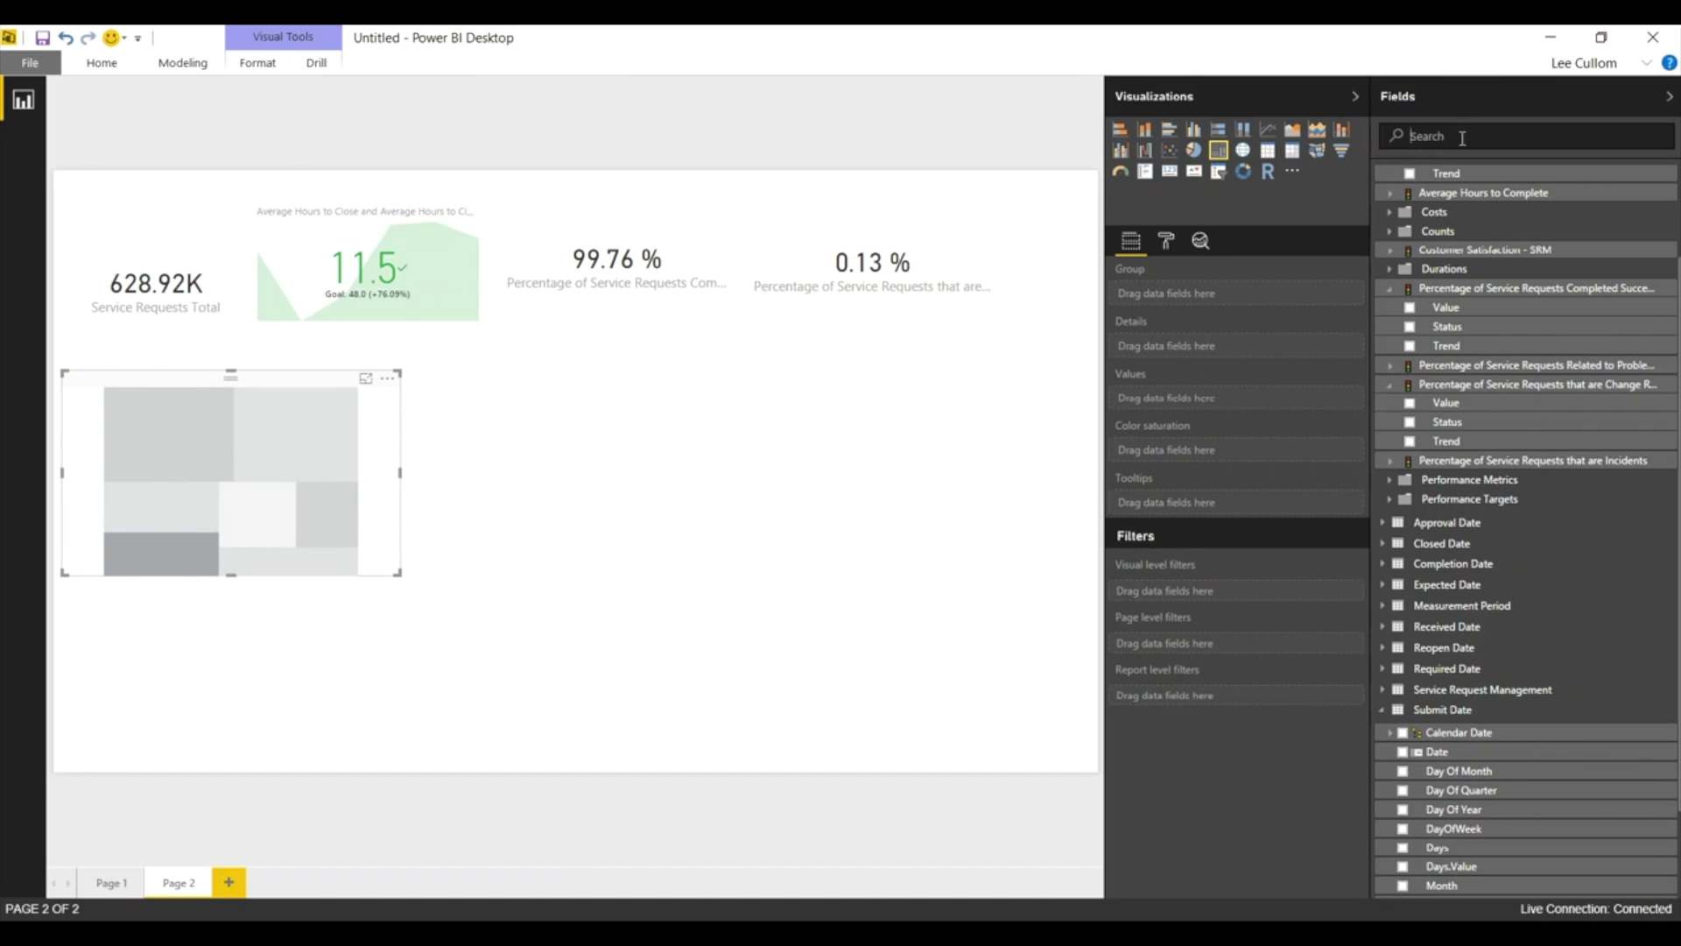
pyautogui.write('summary')
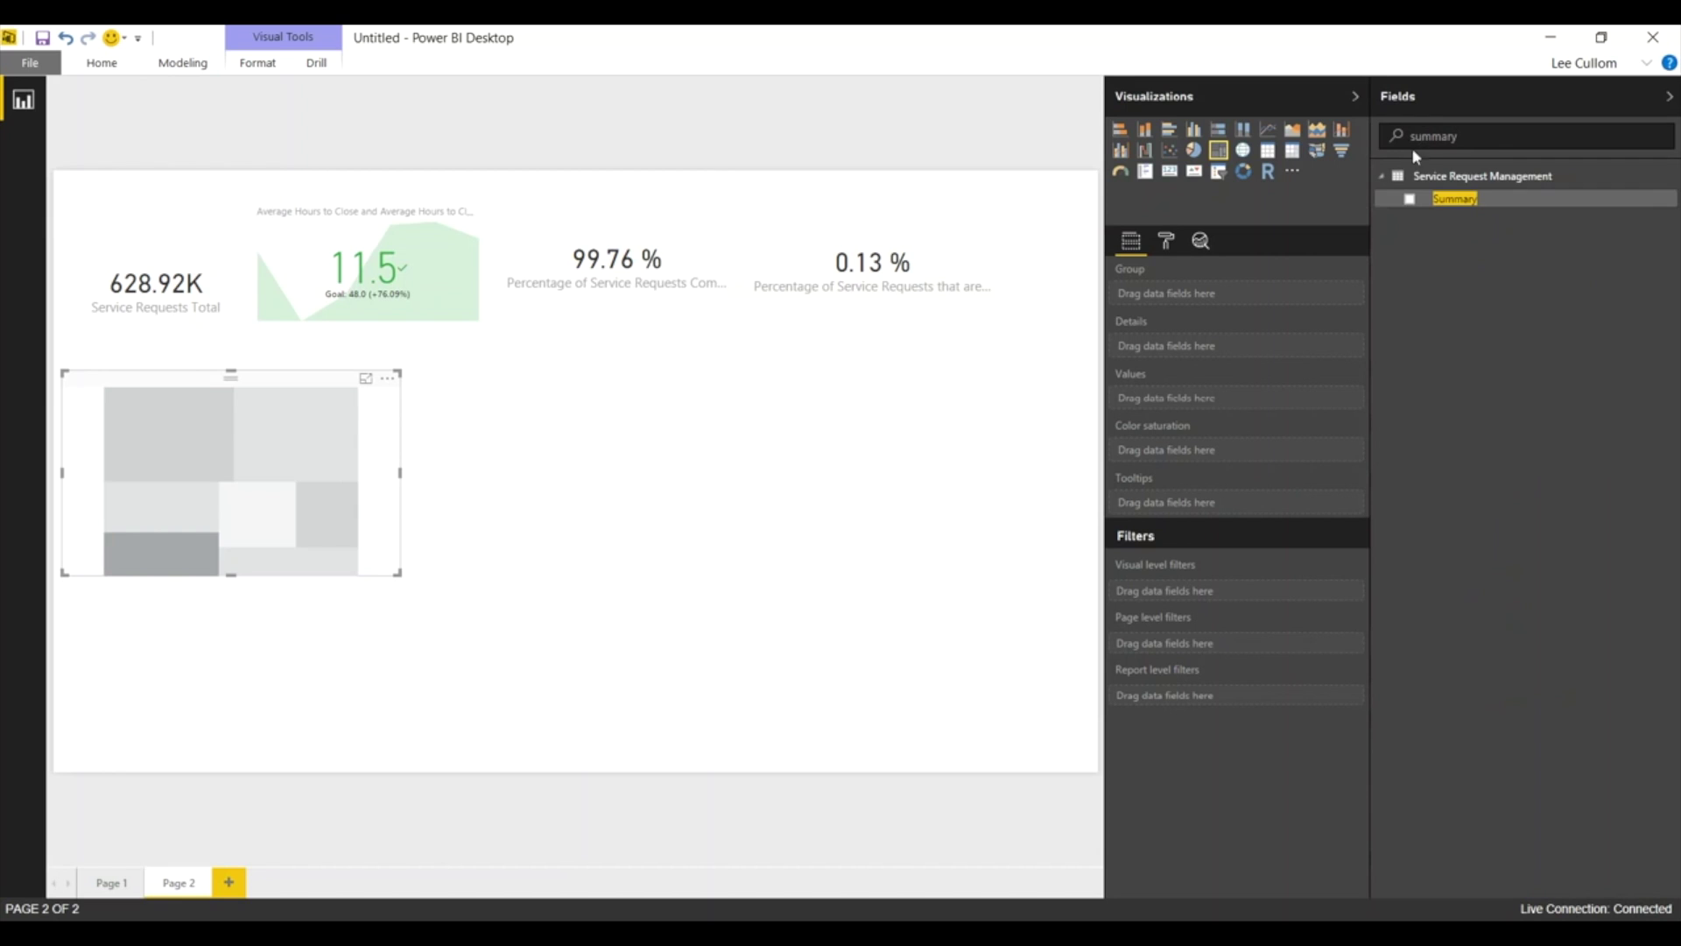
pyautogui.click(1410, 200)
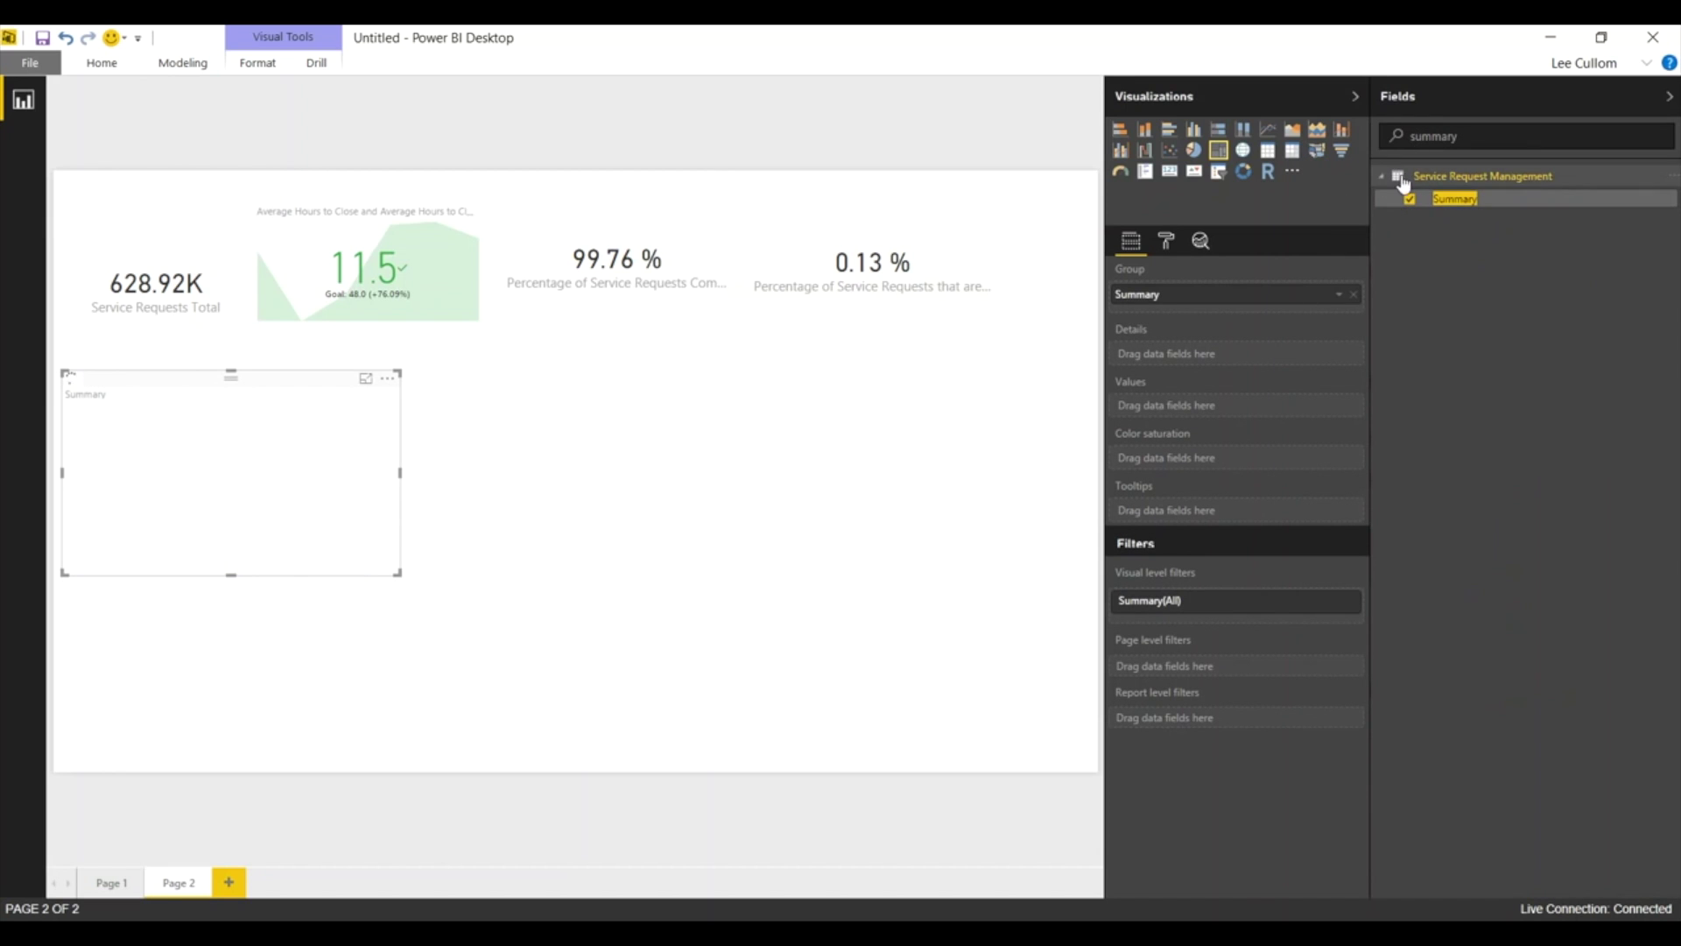
pyautogui.moveTo(1478, 136); pyautogui.dragTo(1327, 167)
pyautogui.write('total')
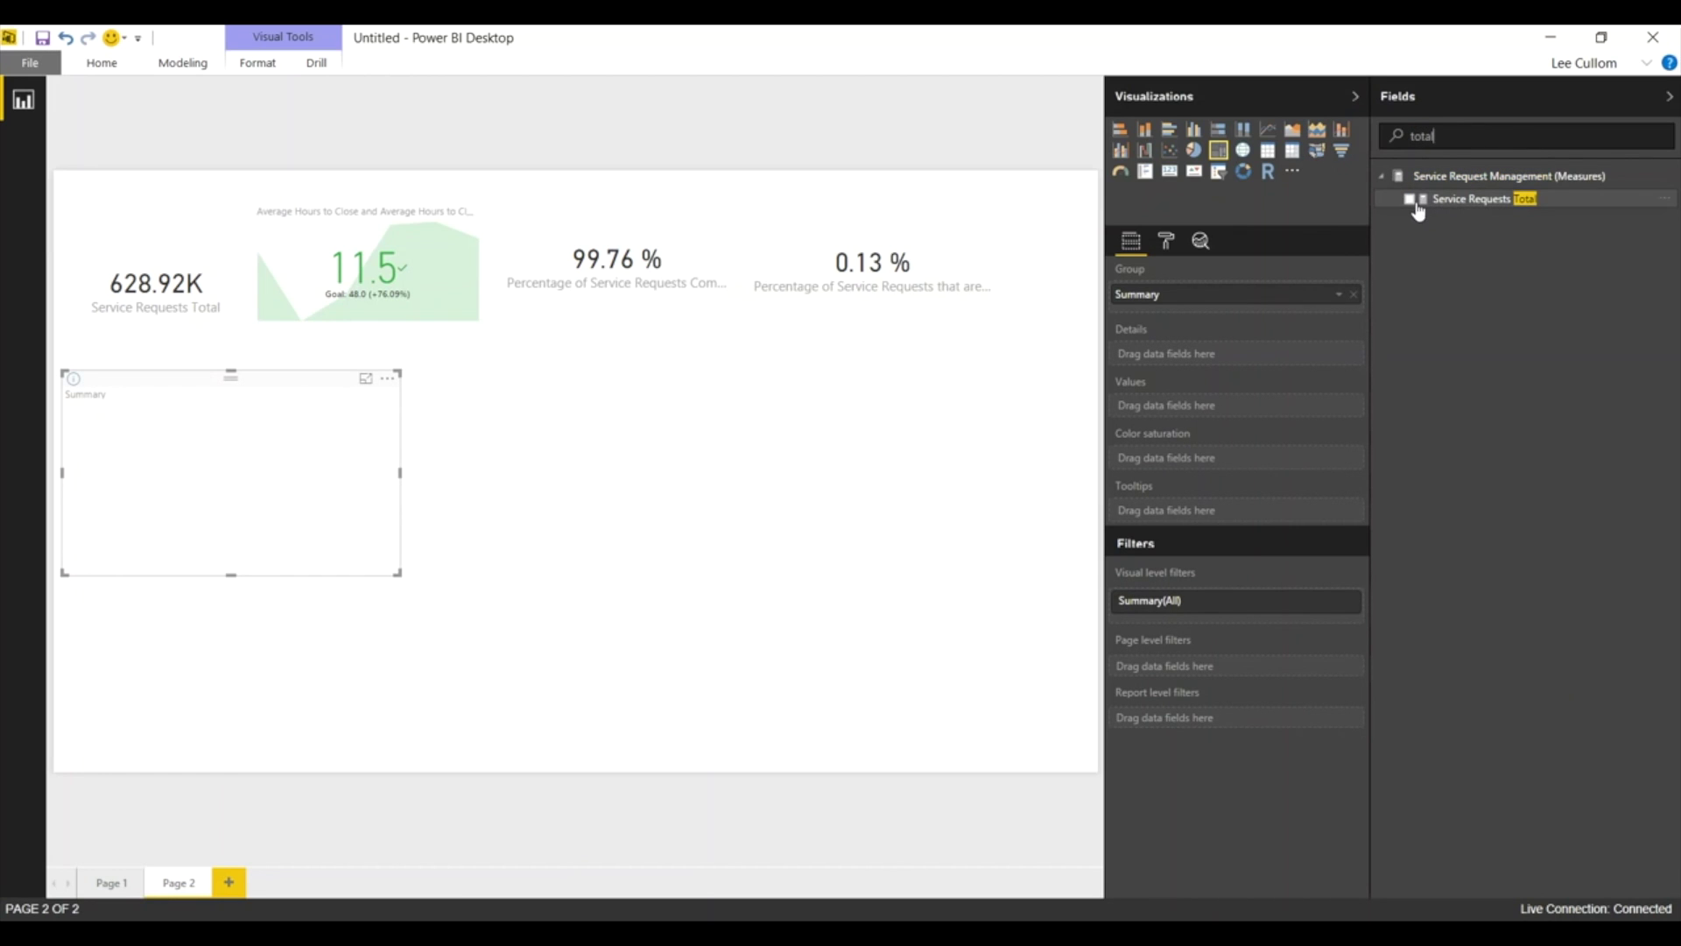
pyautogui.click(1410, 200)
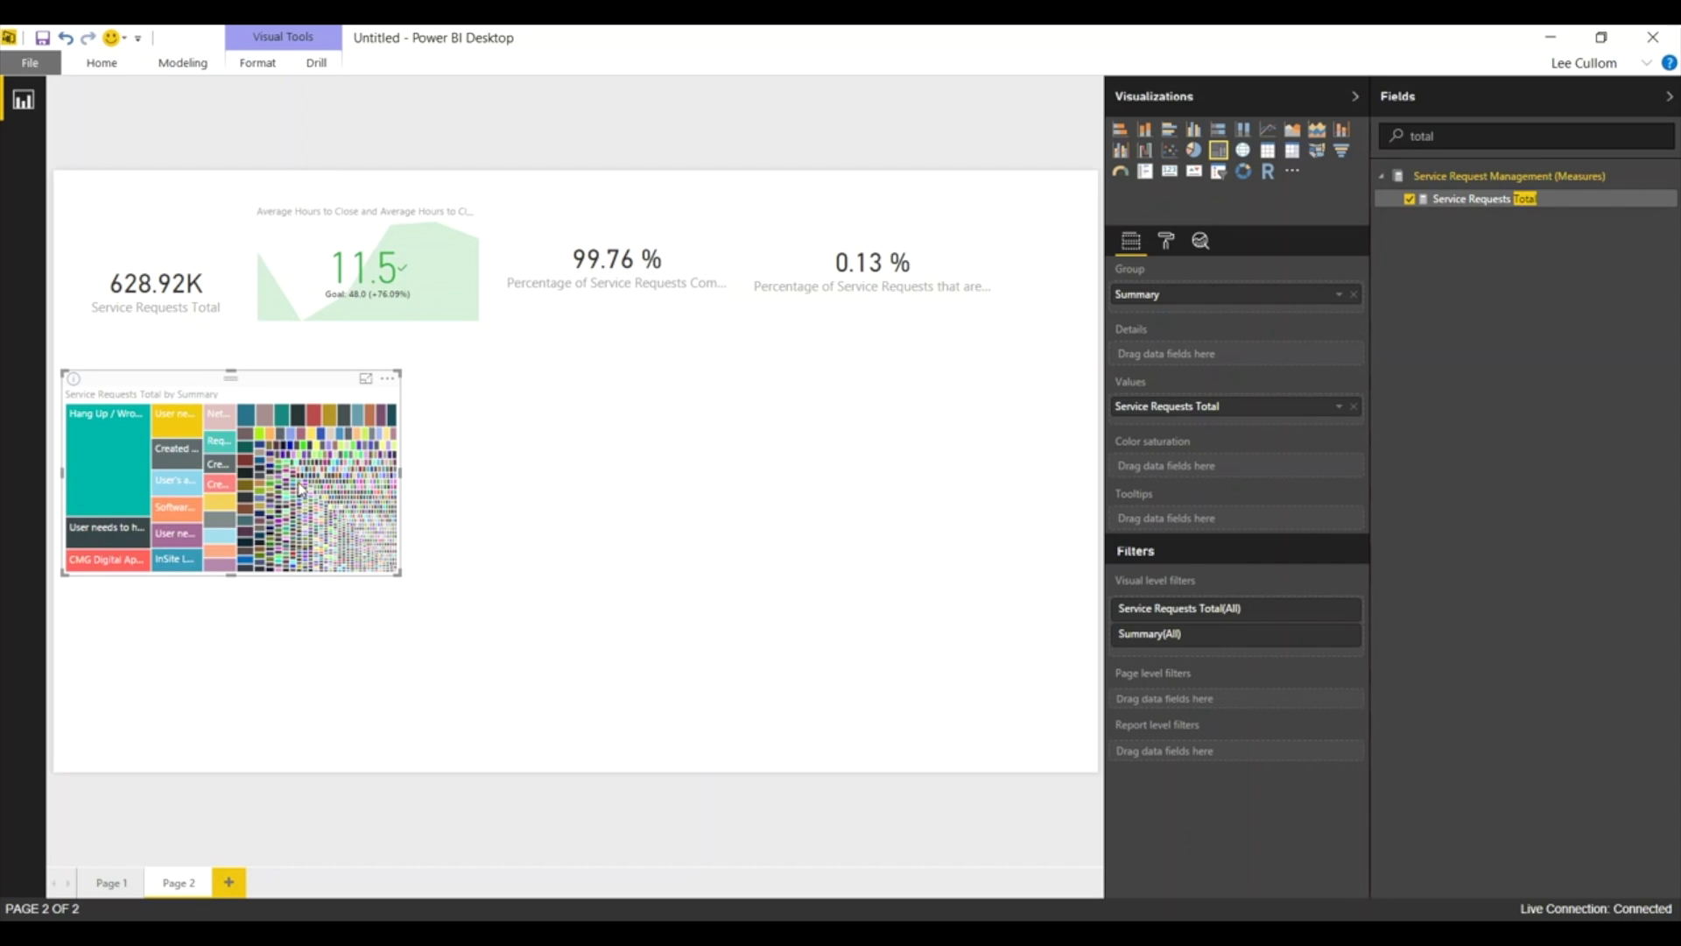
pyautogui.moveTo(96, 456)
pyautogui.moveTo(232, 391); pyautogui.dragTo(914, 365)
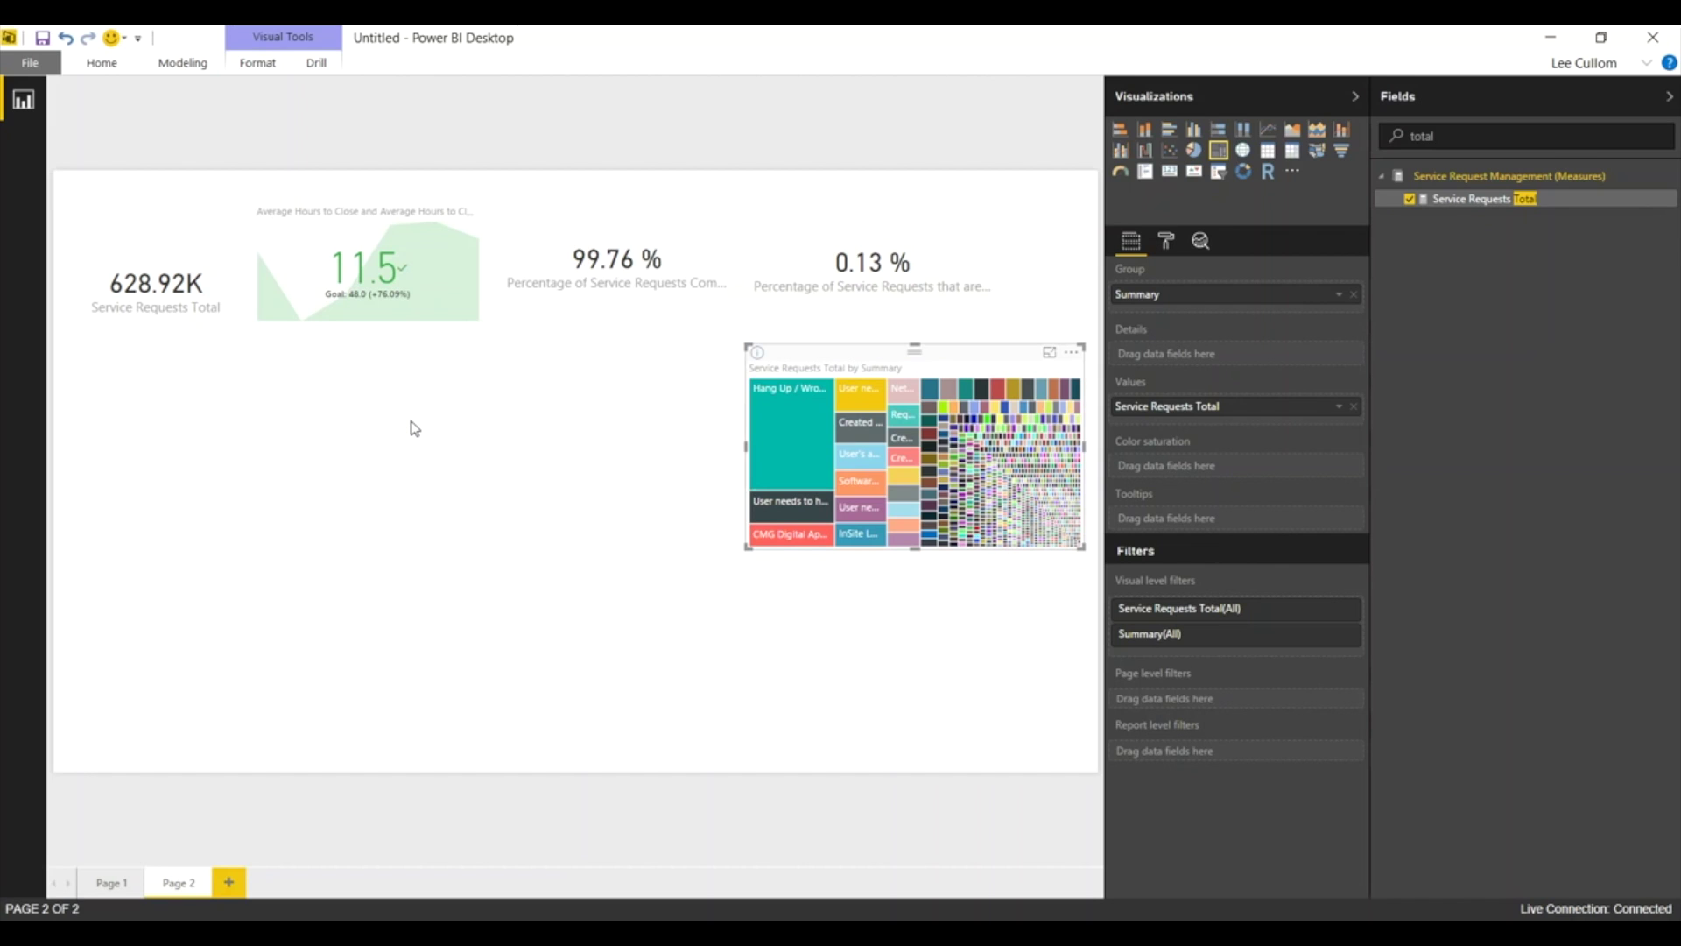
pyautogui.click(372, 430)
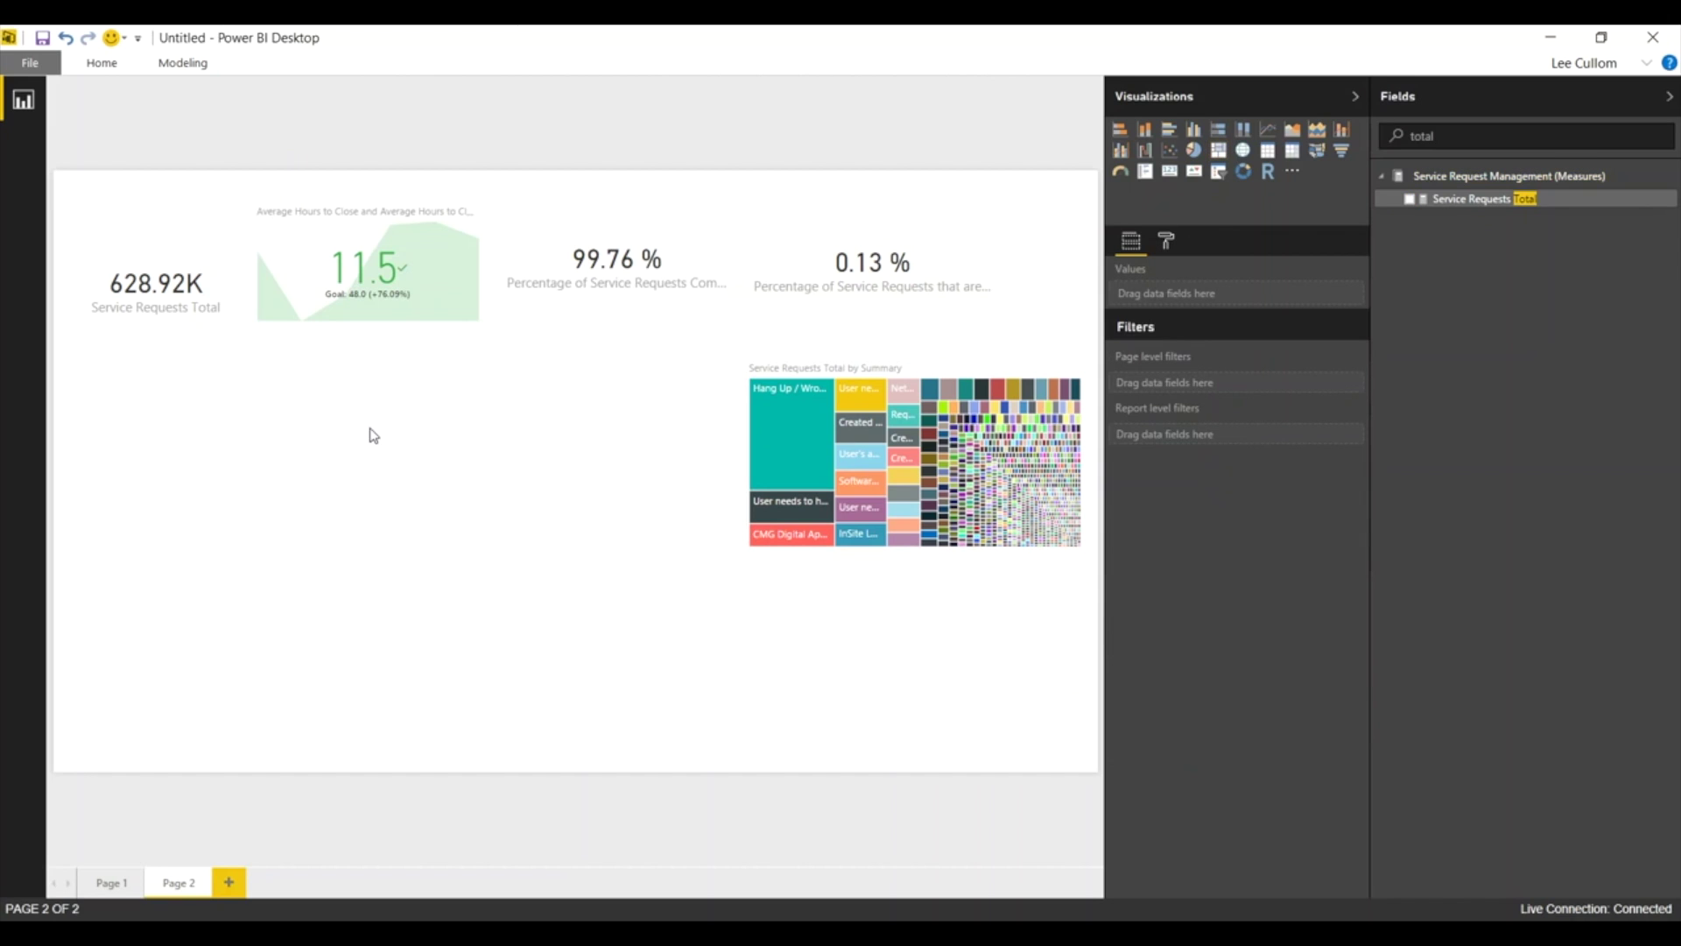
# - Add a line and stacked column chart of Service Requests Total below the cards
pyautogui.doubleClick(1470, 141)
pyautogui.click(1343, 131)
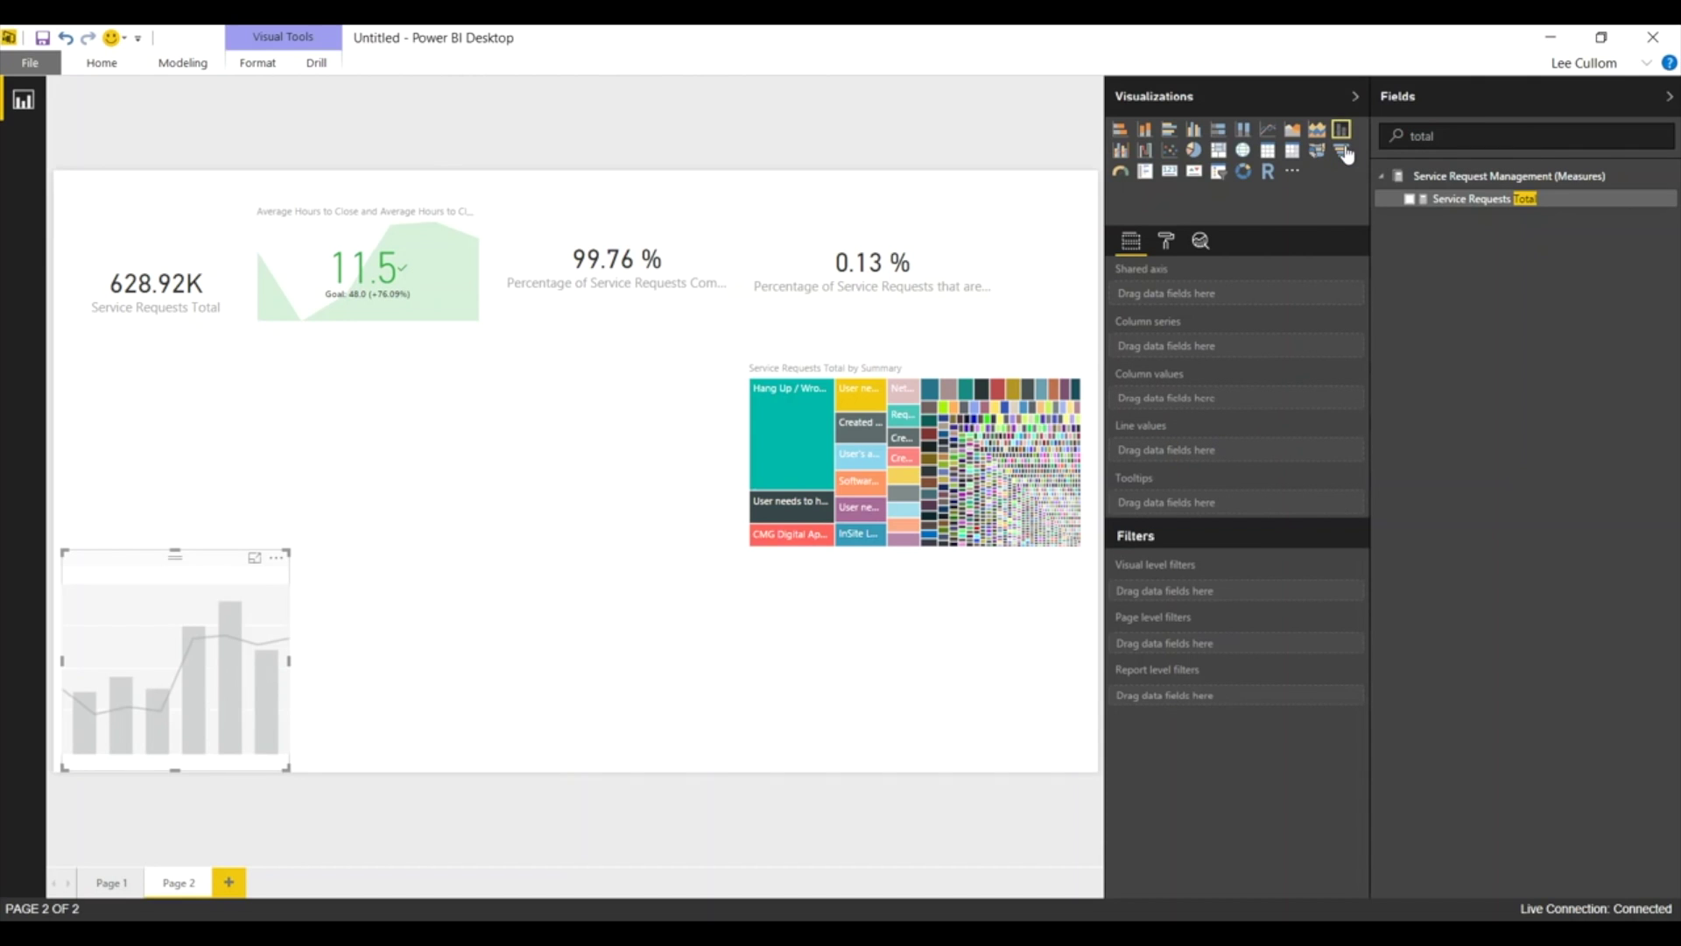
pyautogui.click(1410, 199)
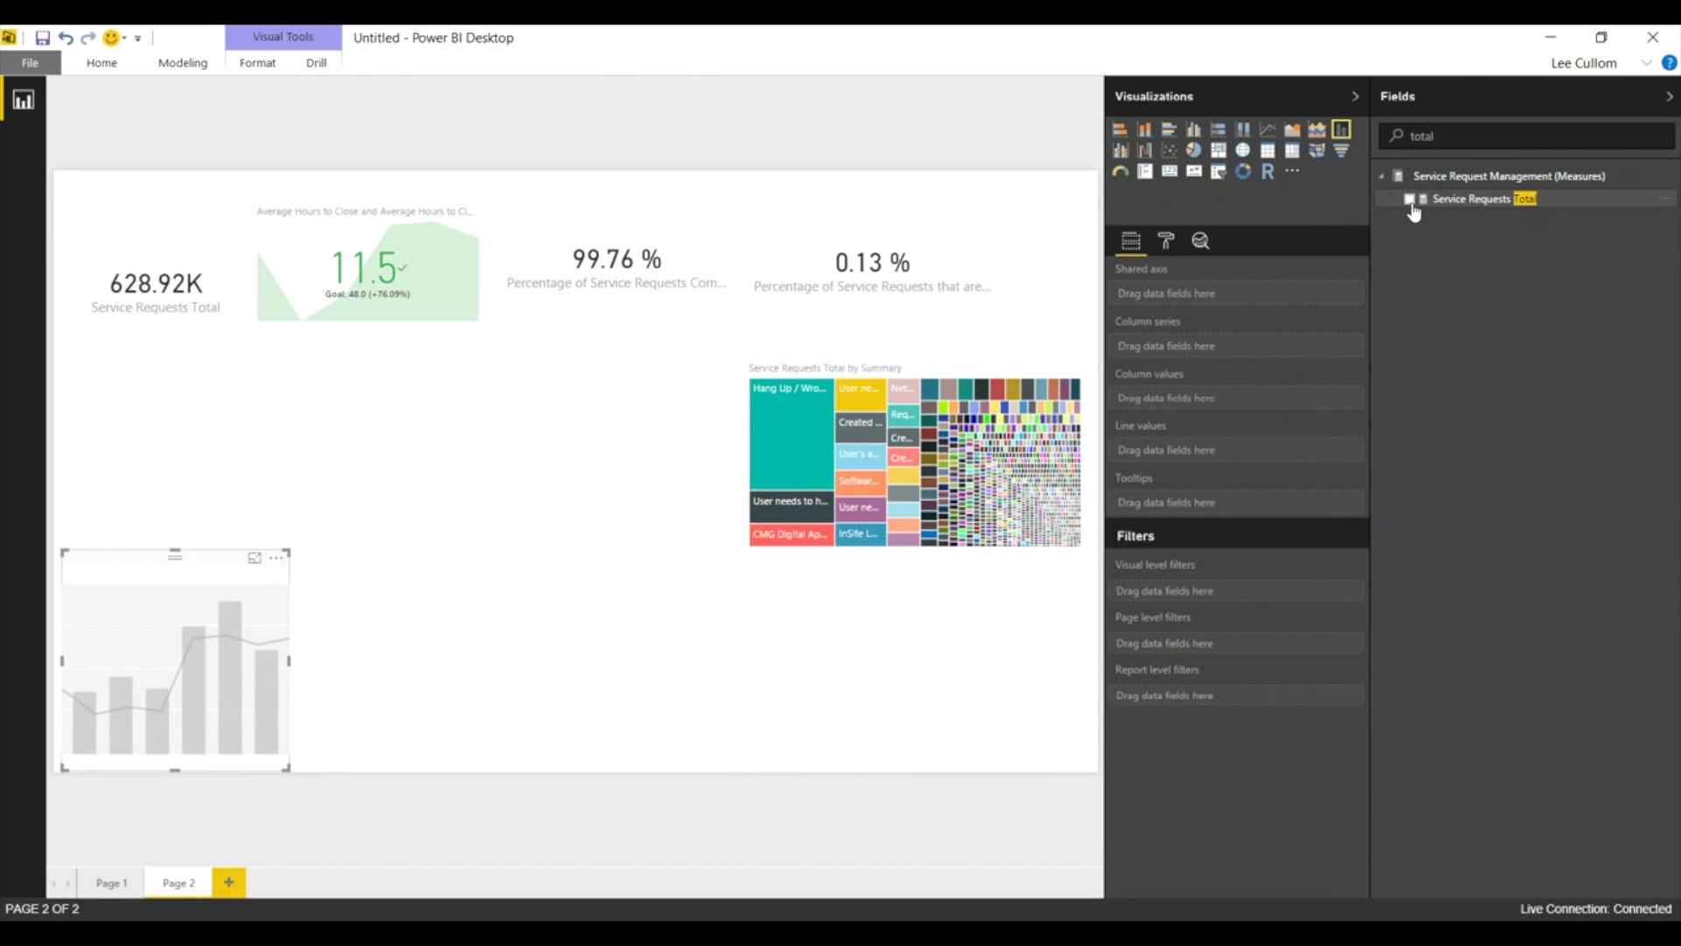
pyautogui.moveTo(207, 572); pyautogui.dragTo(216, 377)
# - Break the column chart down by Month and widen it toward the treemap
pyautogui.doubleClick(1464, 125)
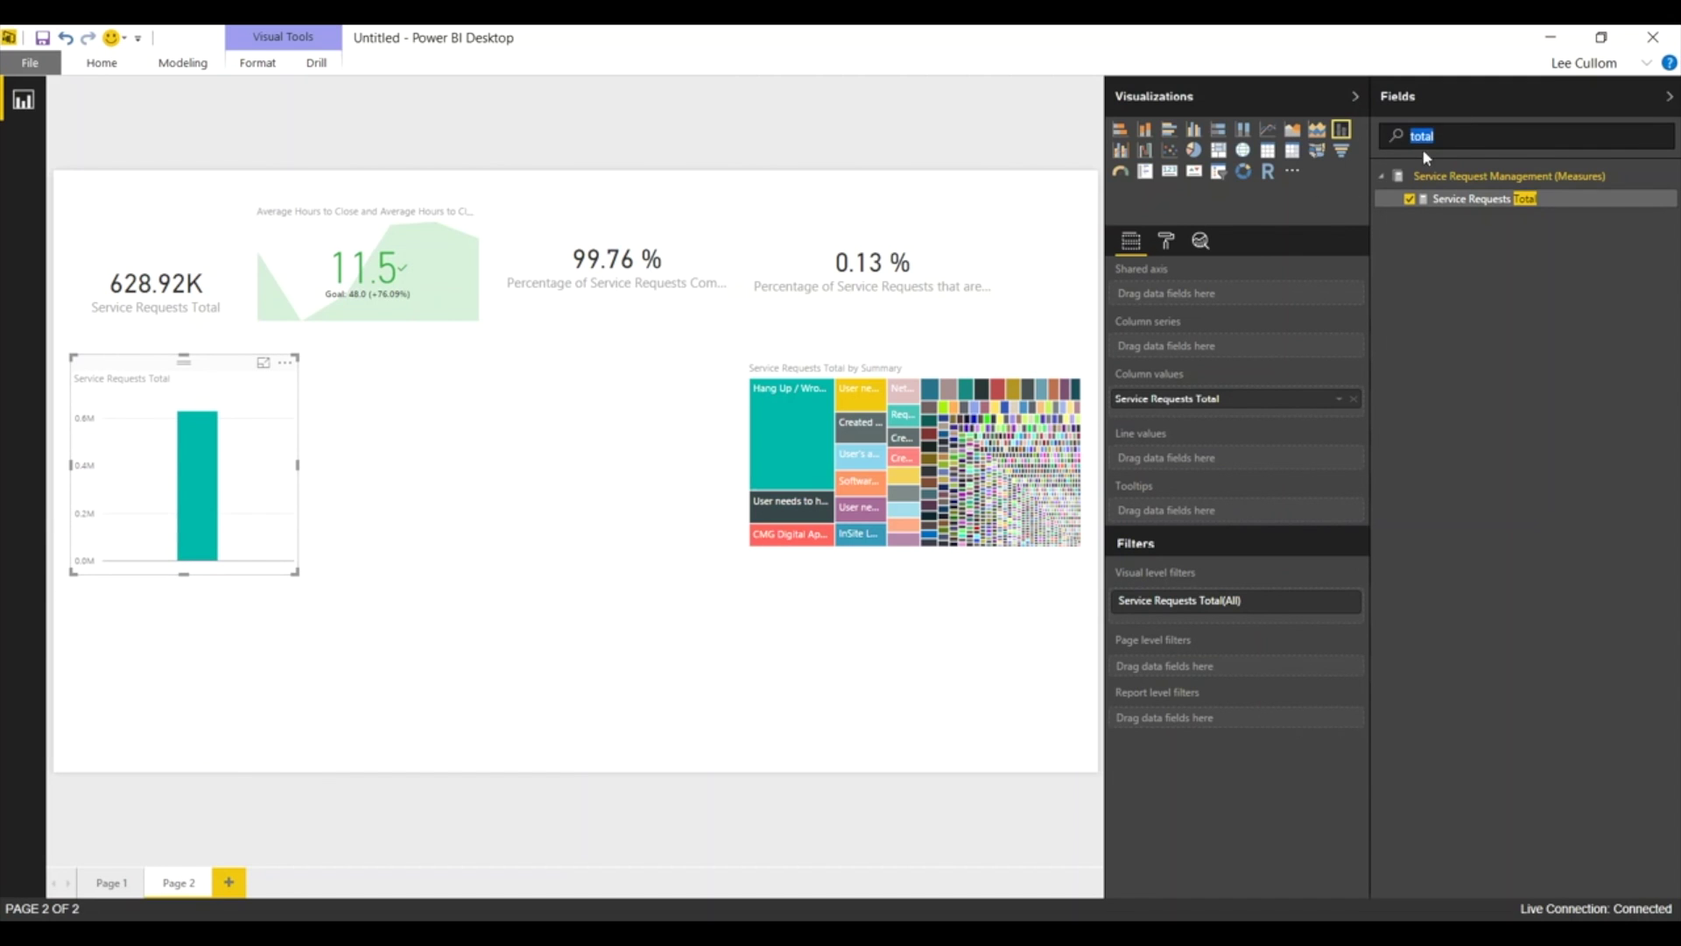
pyautogui.press('BackSpace')
pyautogui.scroll(-4, 1486, 433)
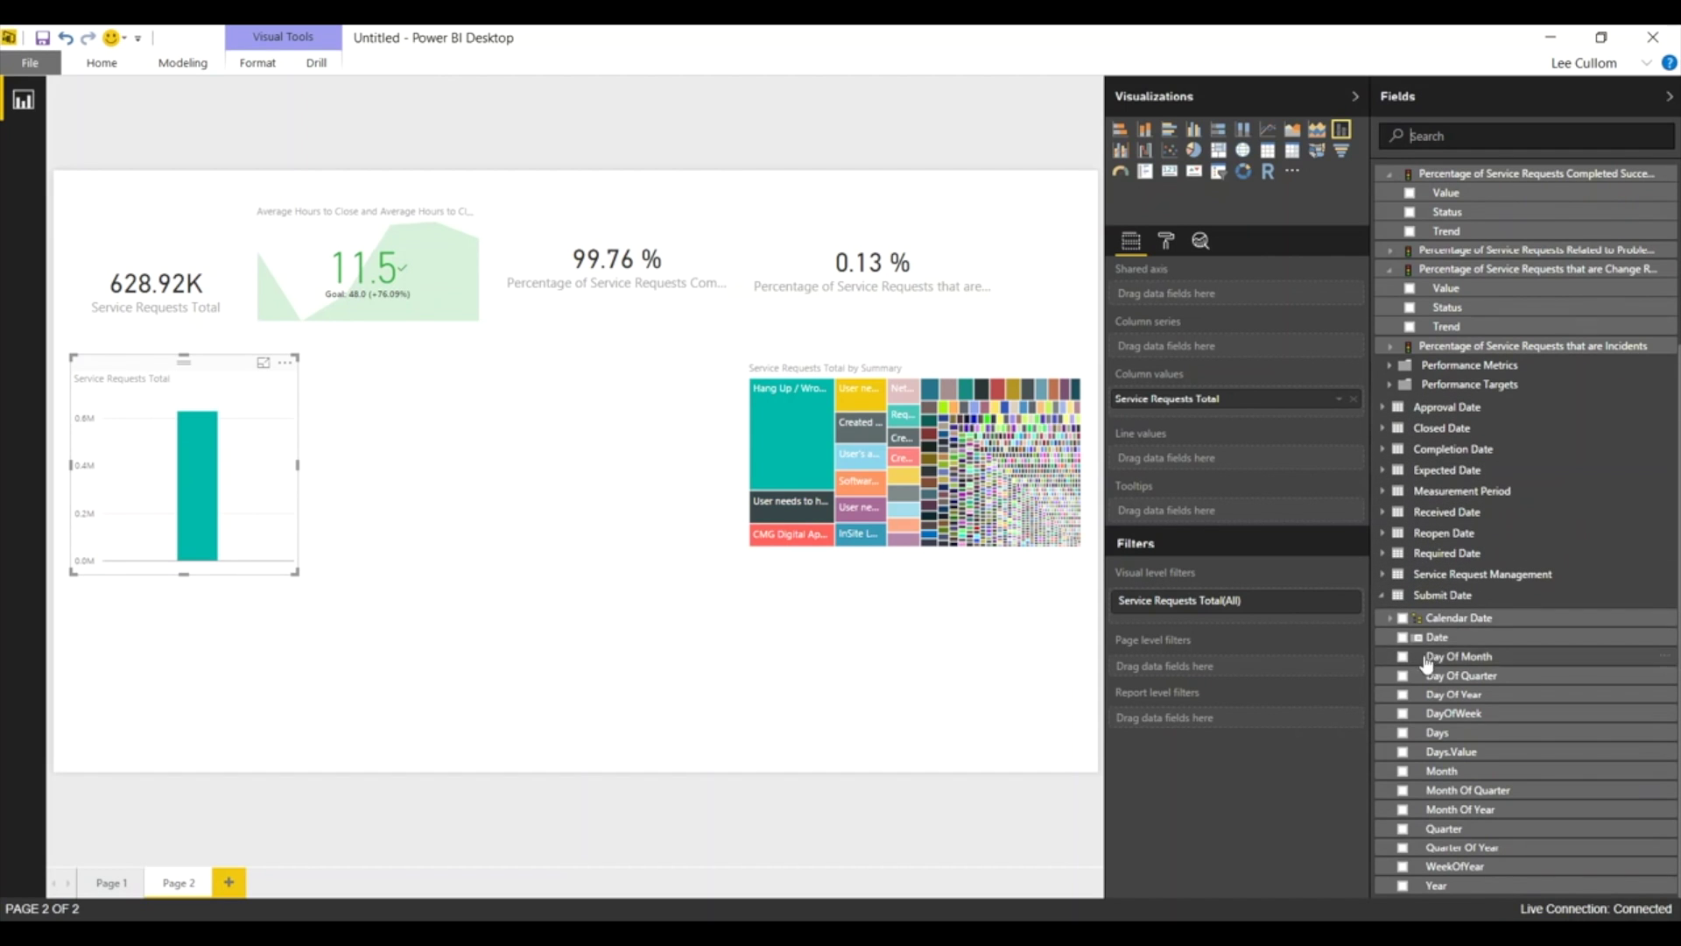
pyautogui.click(1403, 772)
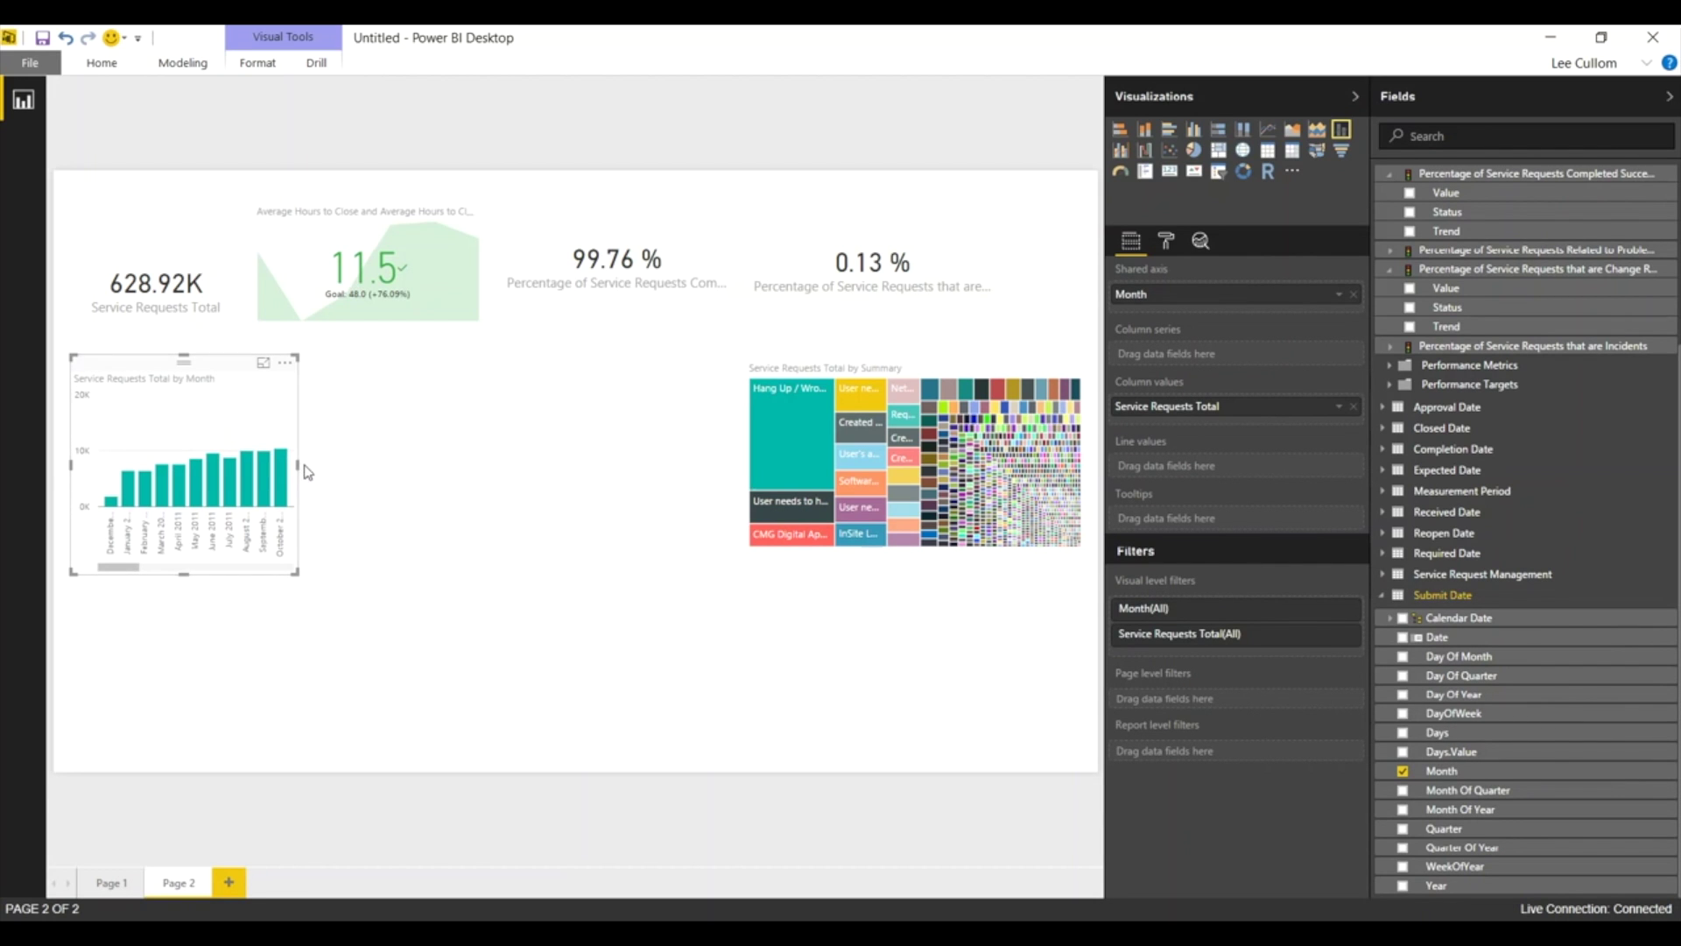
pyautogui.moveTo(298, 465); pyautogui.dragTo(737, 460)
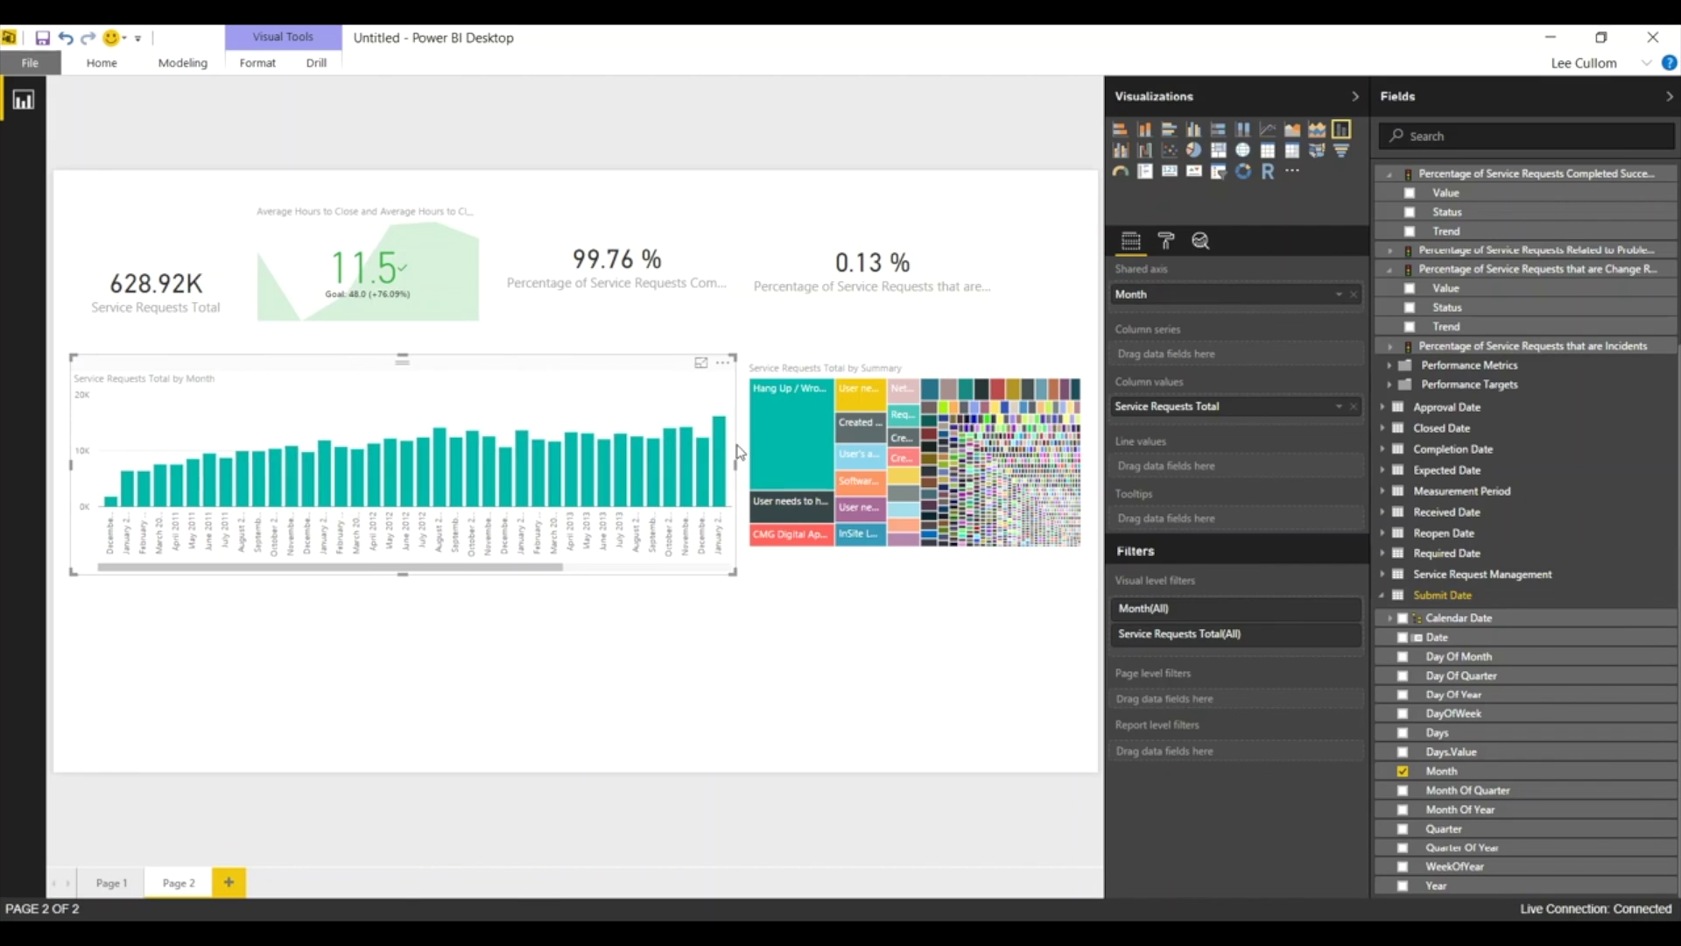
pyautogui.click(439, 613)
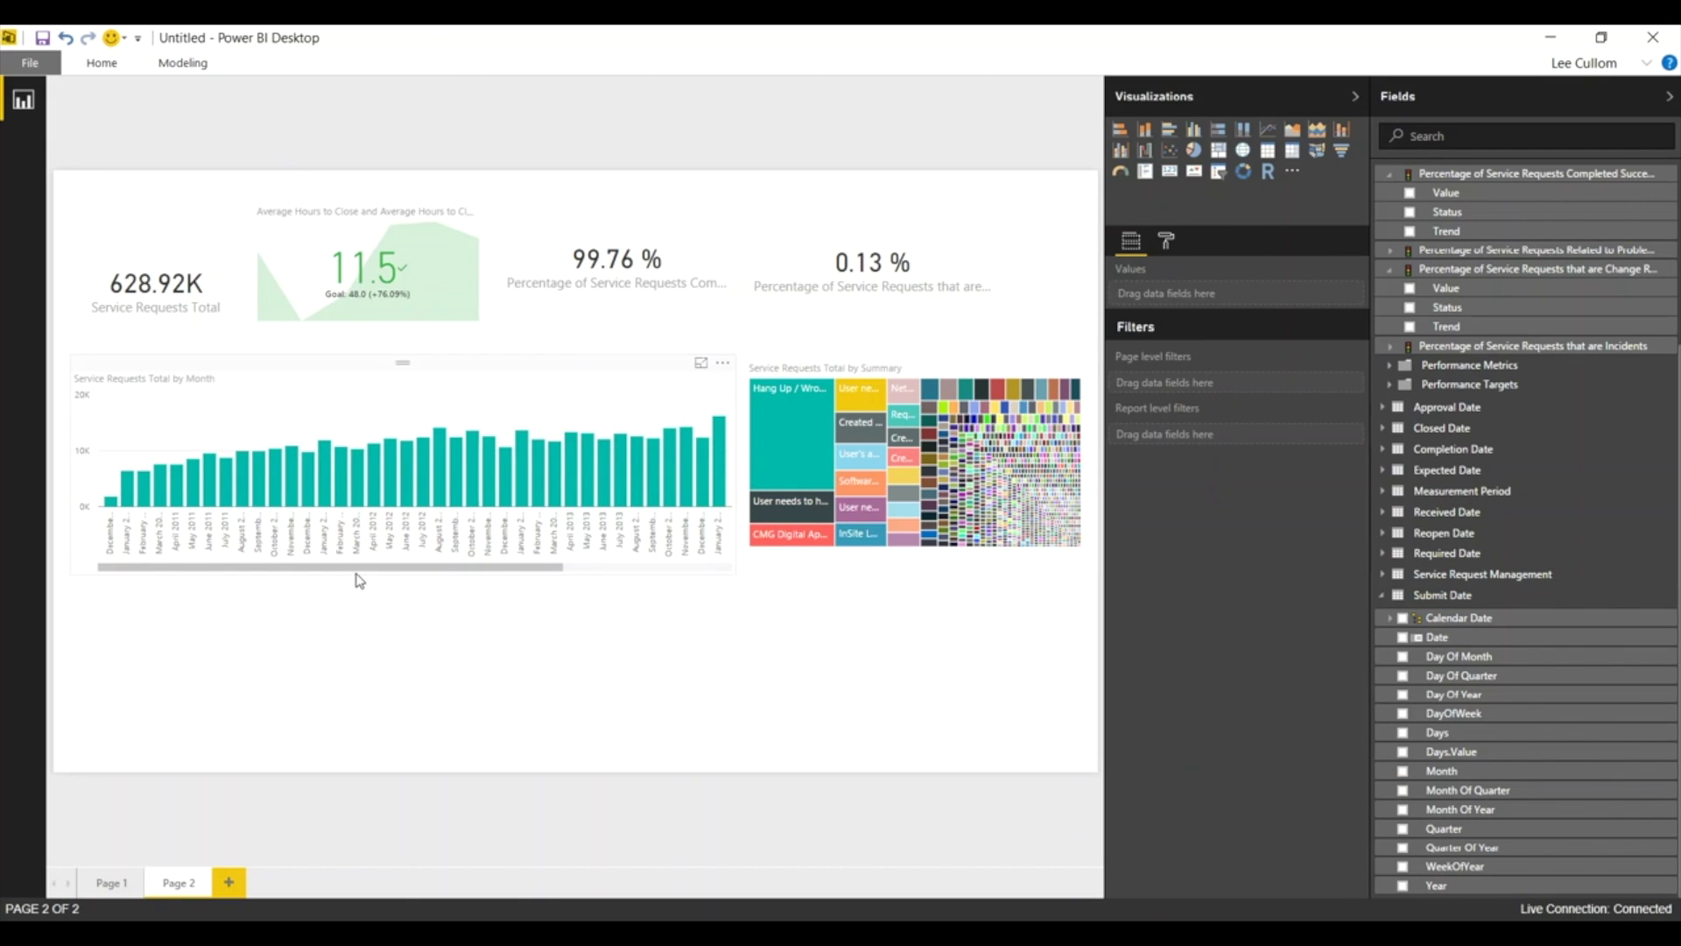
pyautogui.moveTo(367, 573)
pyautogui.mouseDown()
pyautogui.moveTo(627, 574)
pyautogui.moveTo(375, 561)
pyautogui.mouseUp()
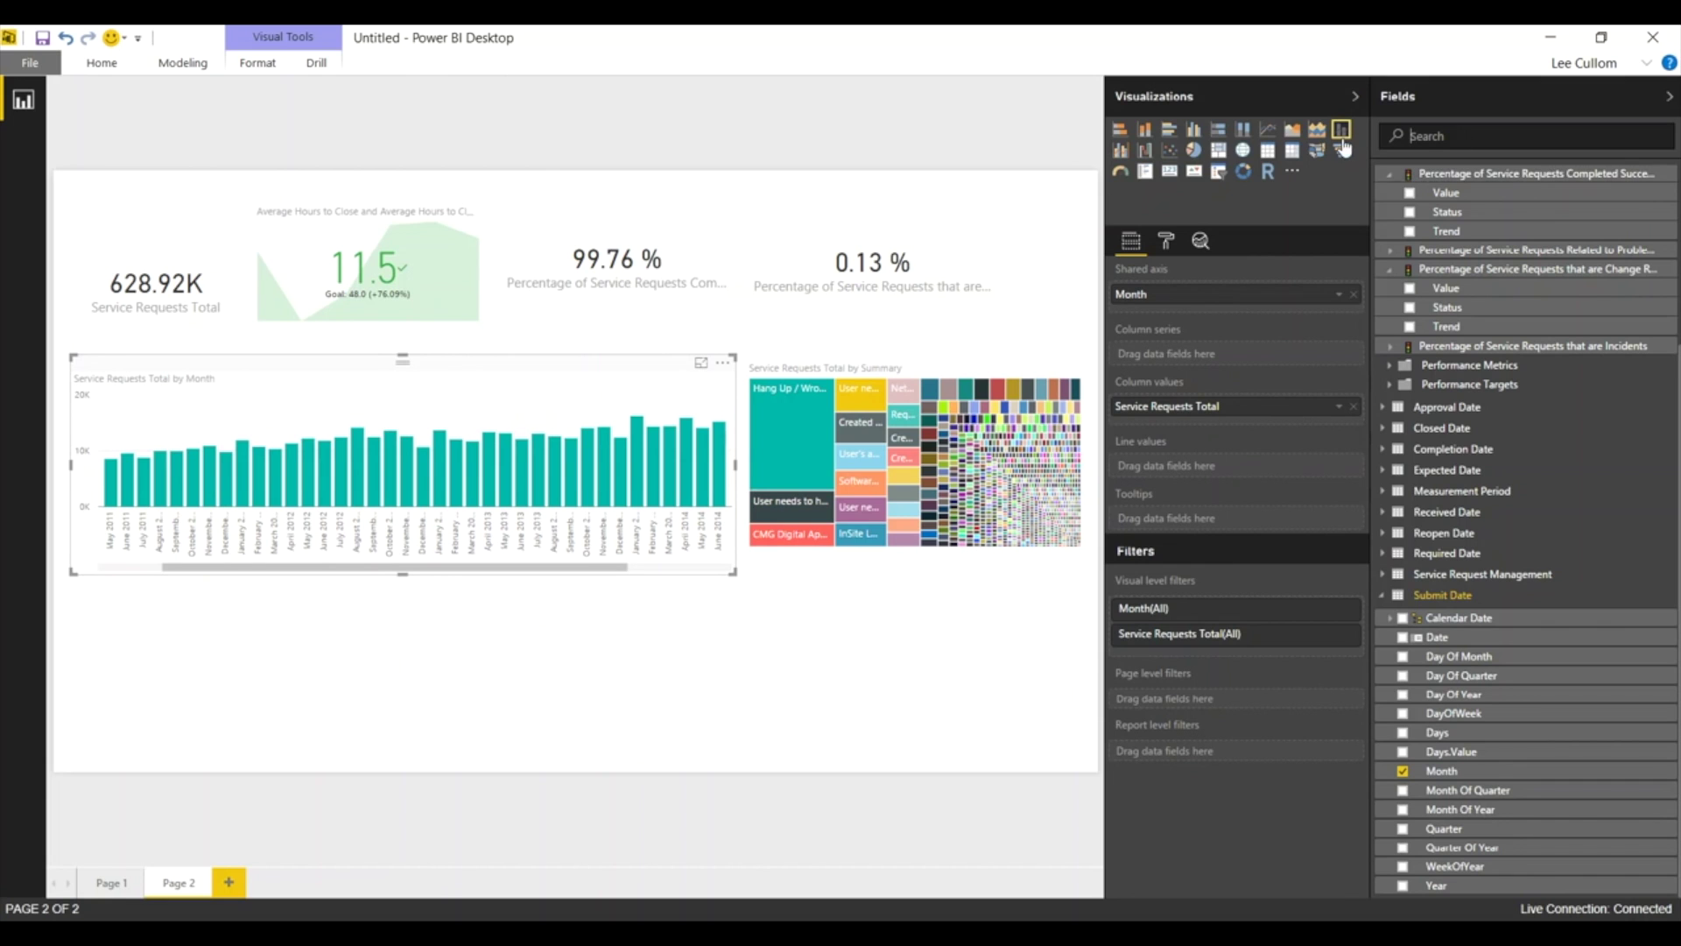
pyautogui.scroll(3, 1449, 451)
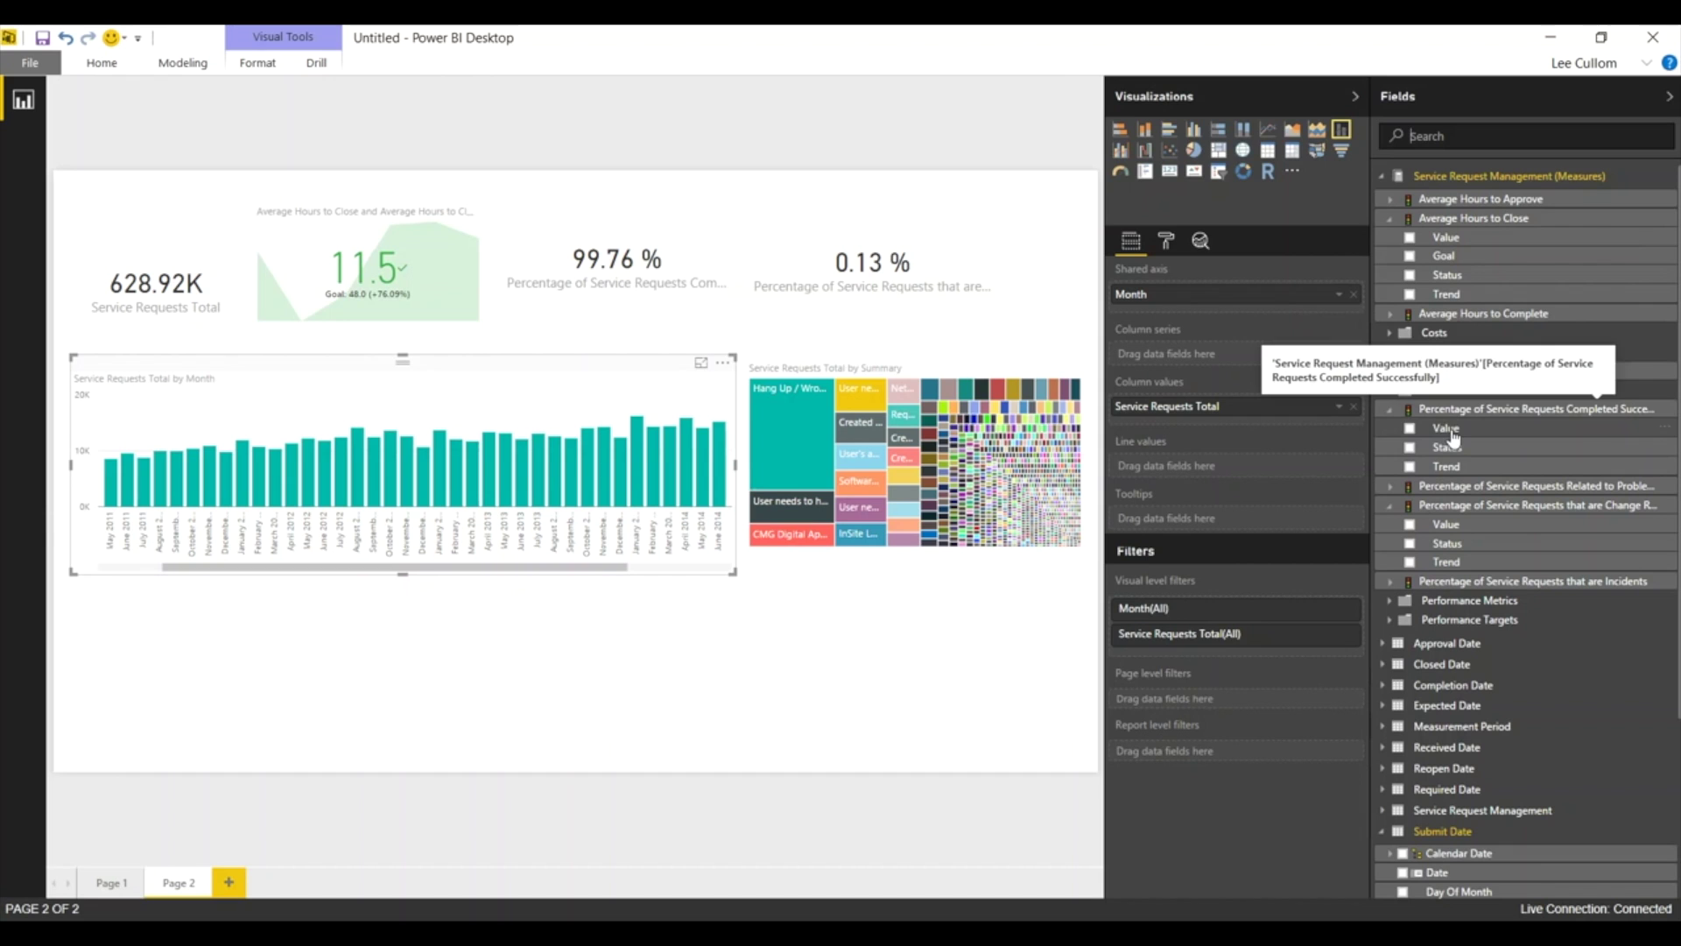
# - Add the completed-successfully percentage Value as the chart's line values
pyautogui.moveTo(1334, 449); pyautogui.dragTo(1226, 466)
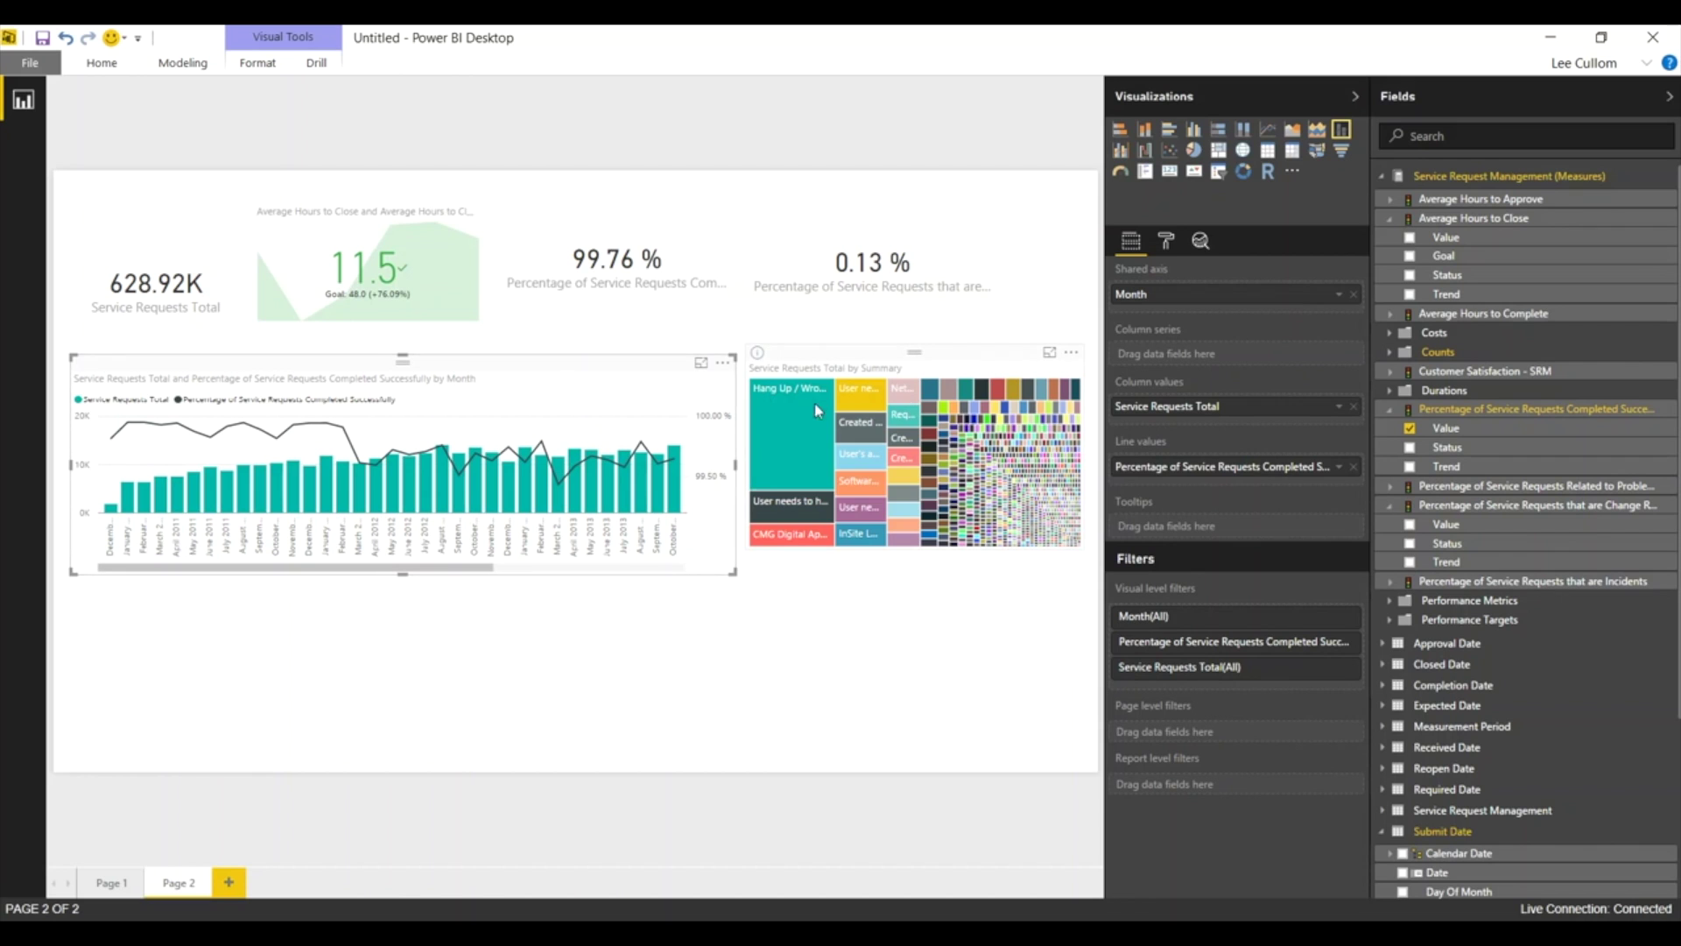
pyautogui.moveTo(764, 466)
pyautogui.moveTo(776, 434)
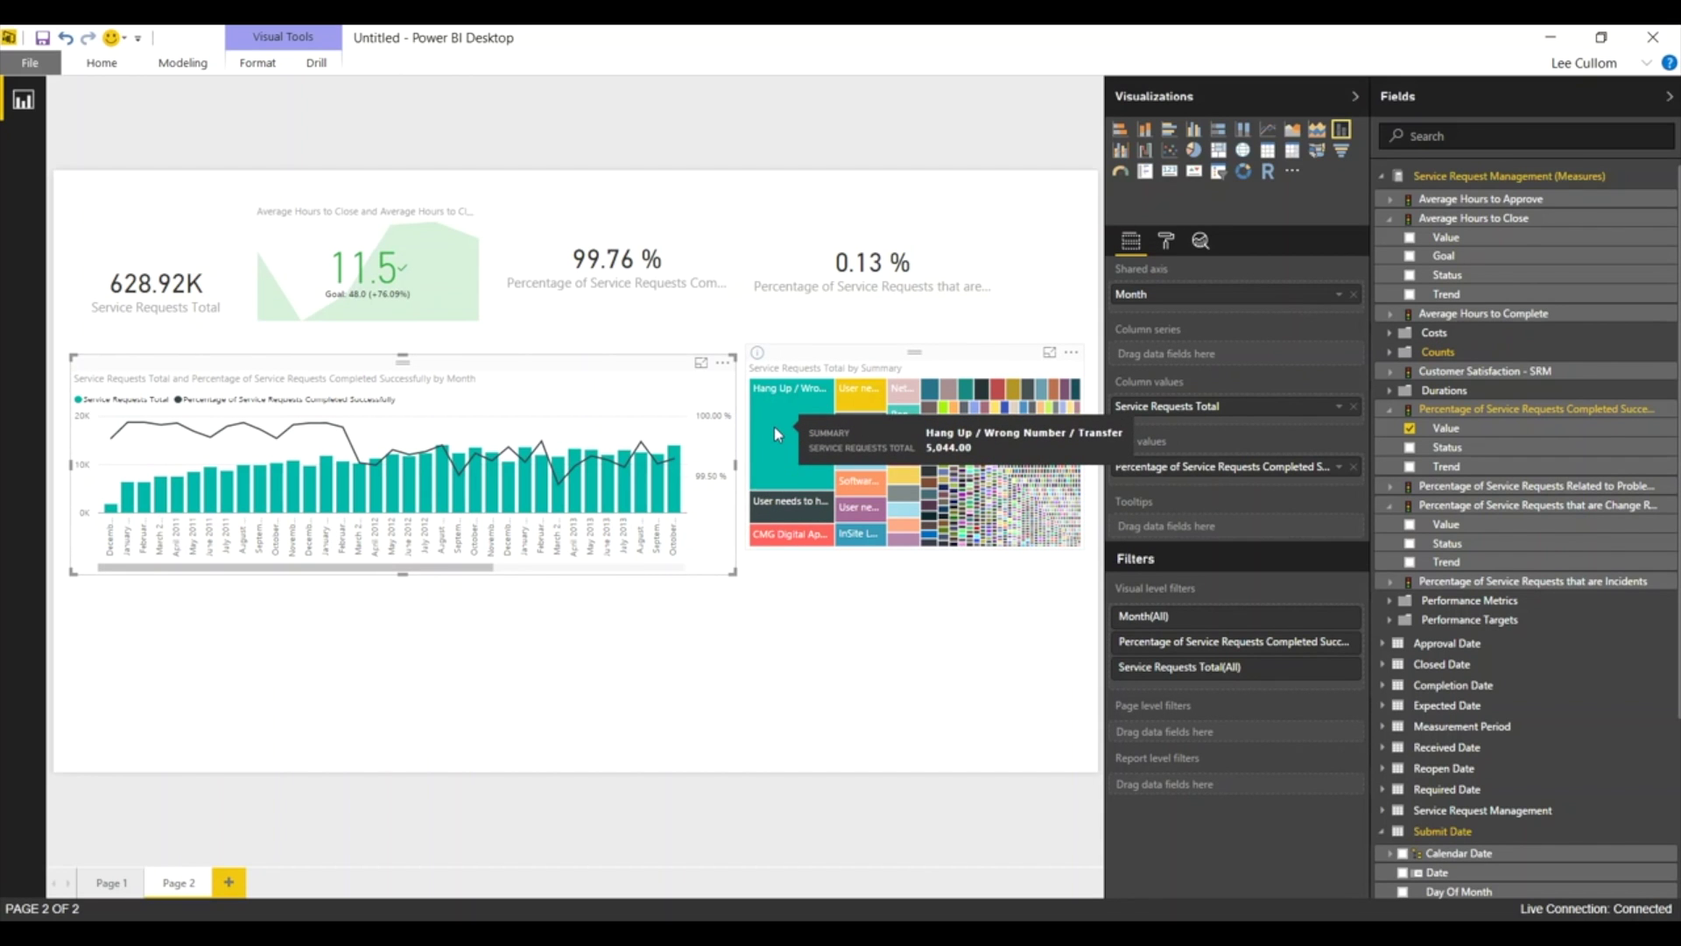
pyautogui.click(774, 426)
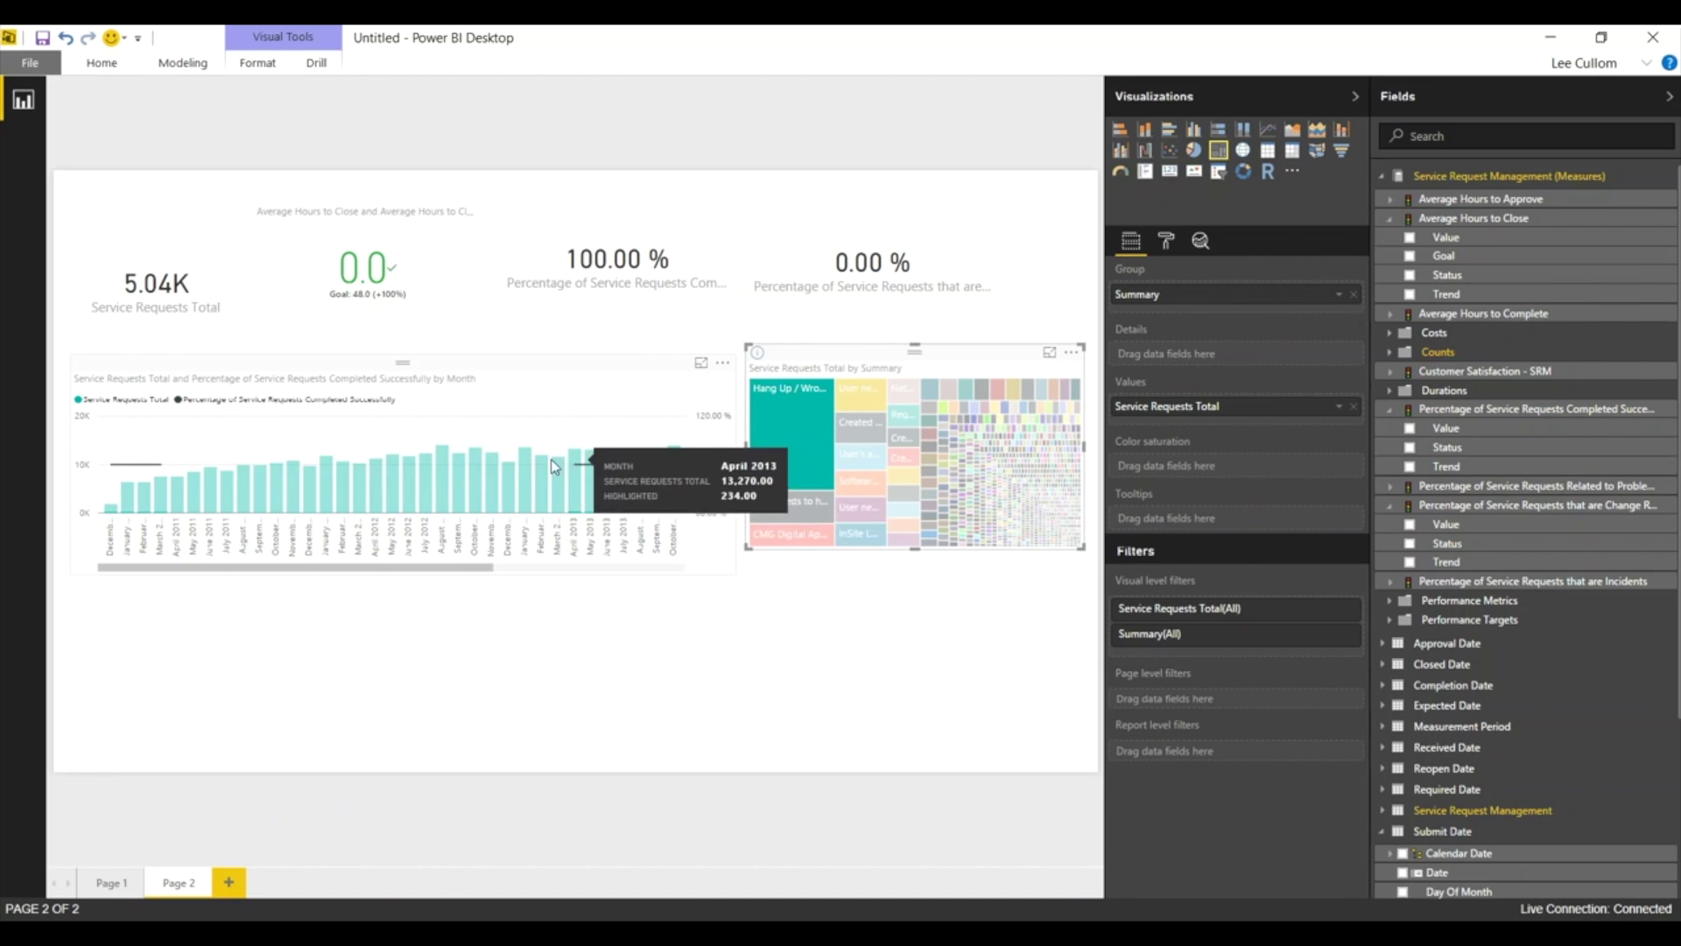
pyautogui.moveTo(814, 513)
pyautogui.click(811, 508)
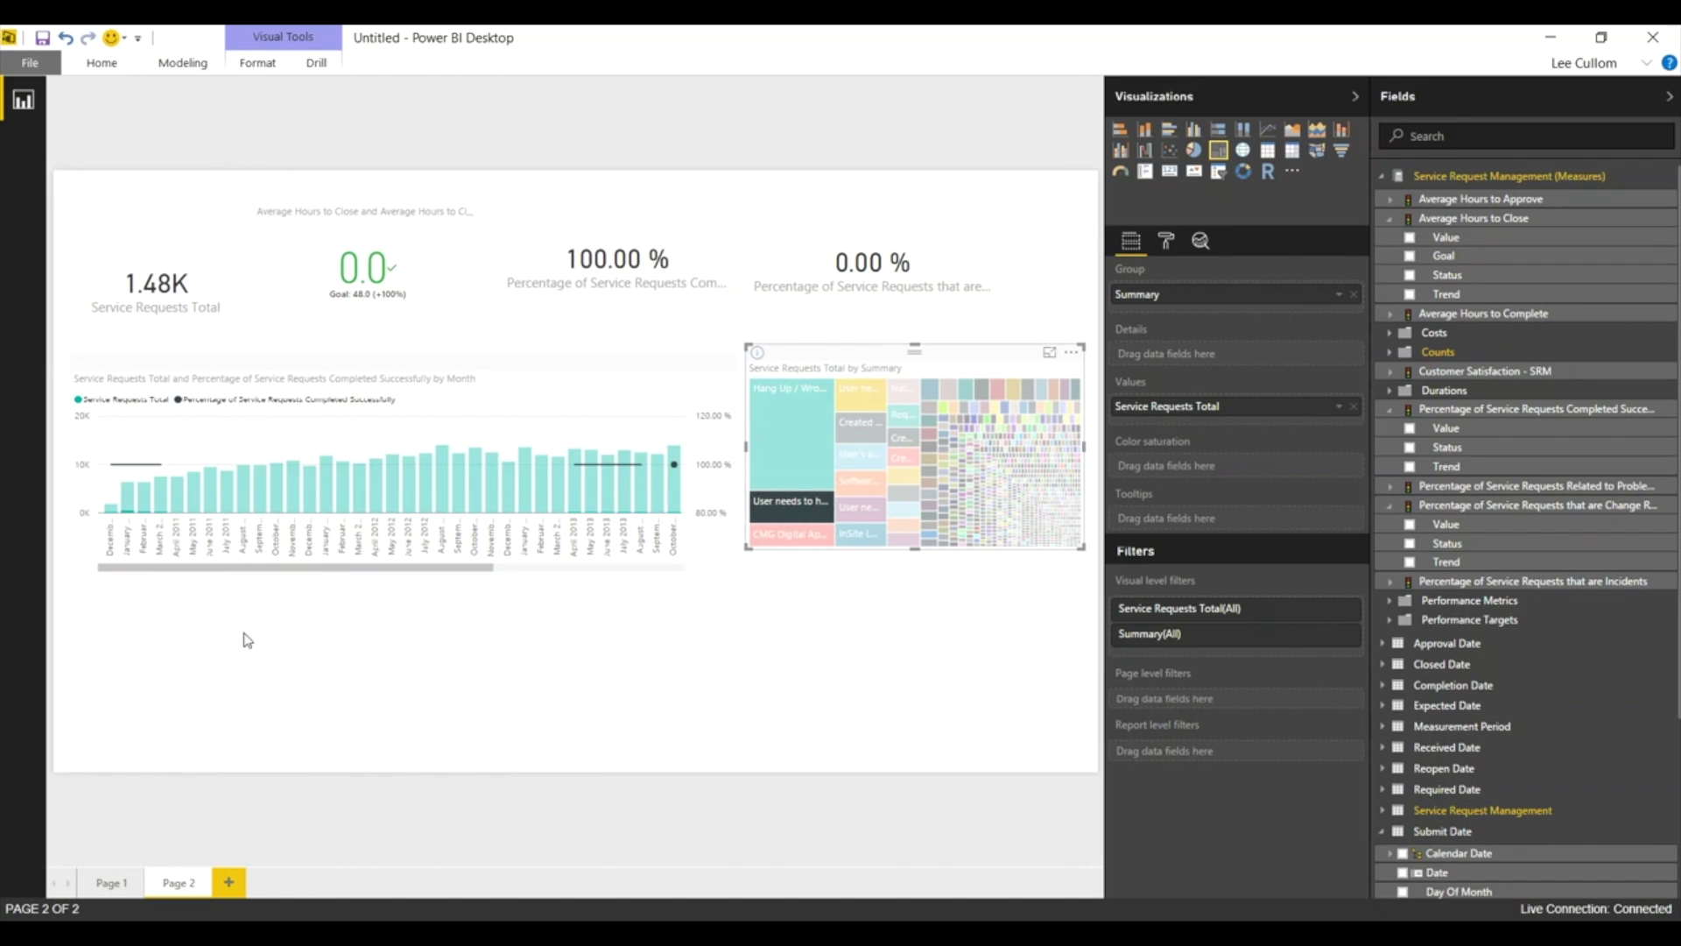
pyautogui.click(563, 411)
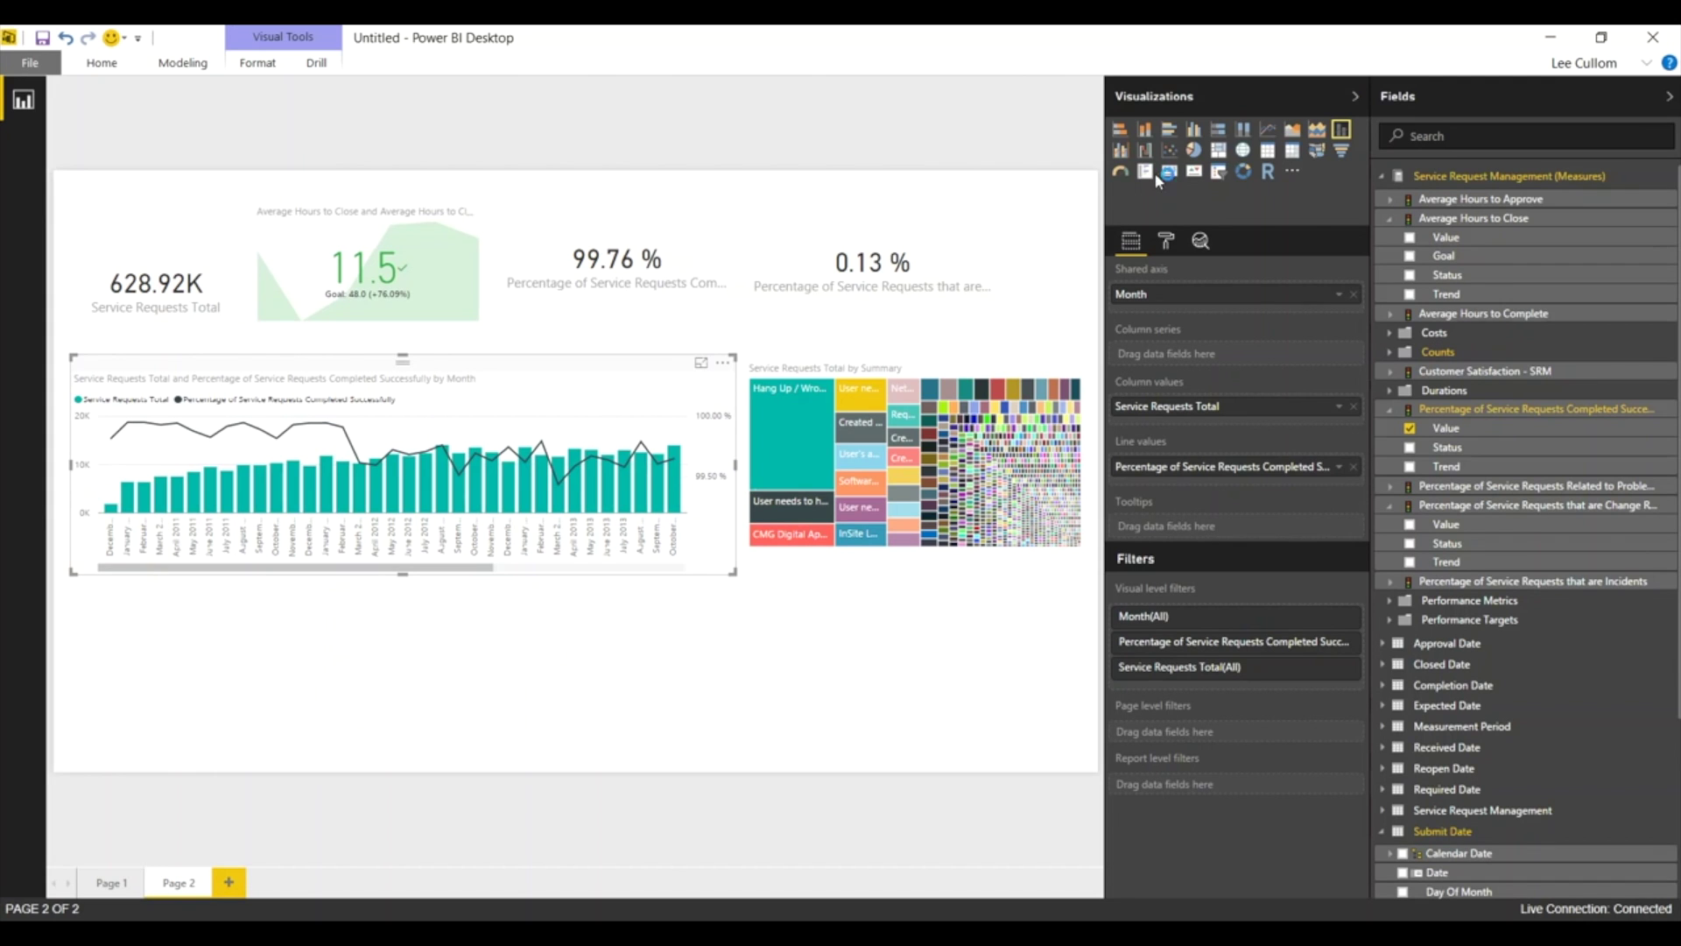
# - Undo the accidental conversion of the chart into a table and clear the selection
pyautogui.click(1268, 154)
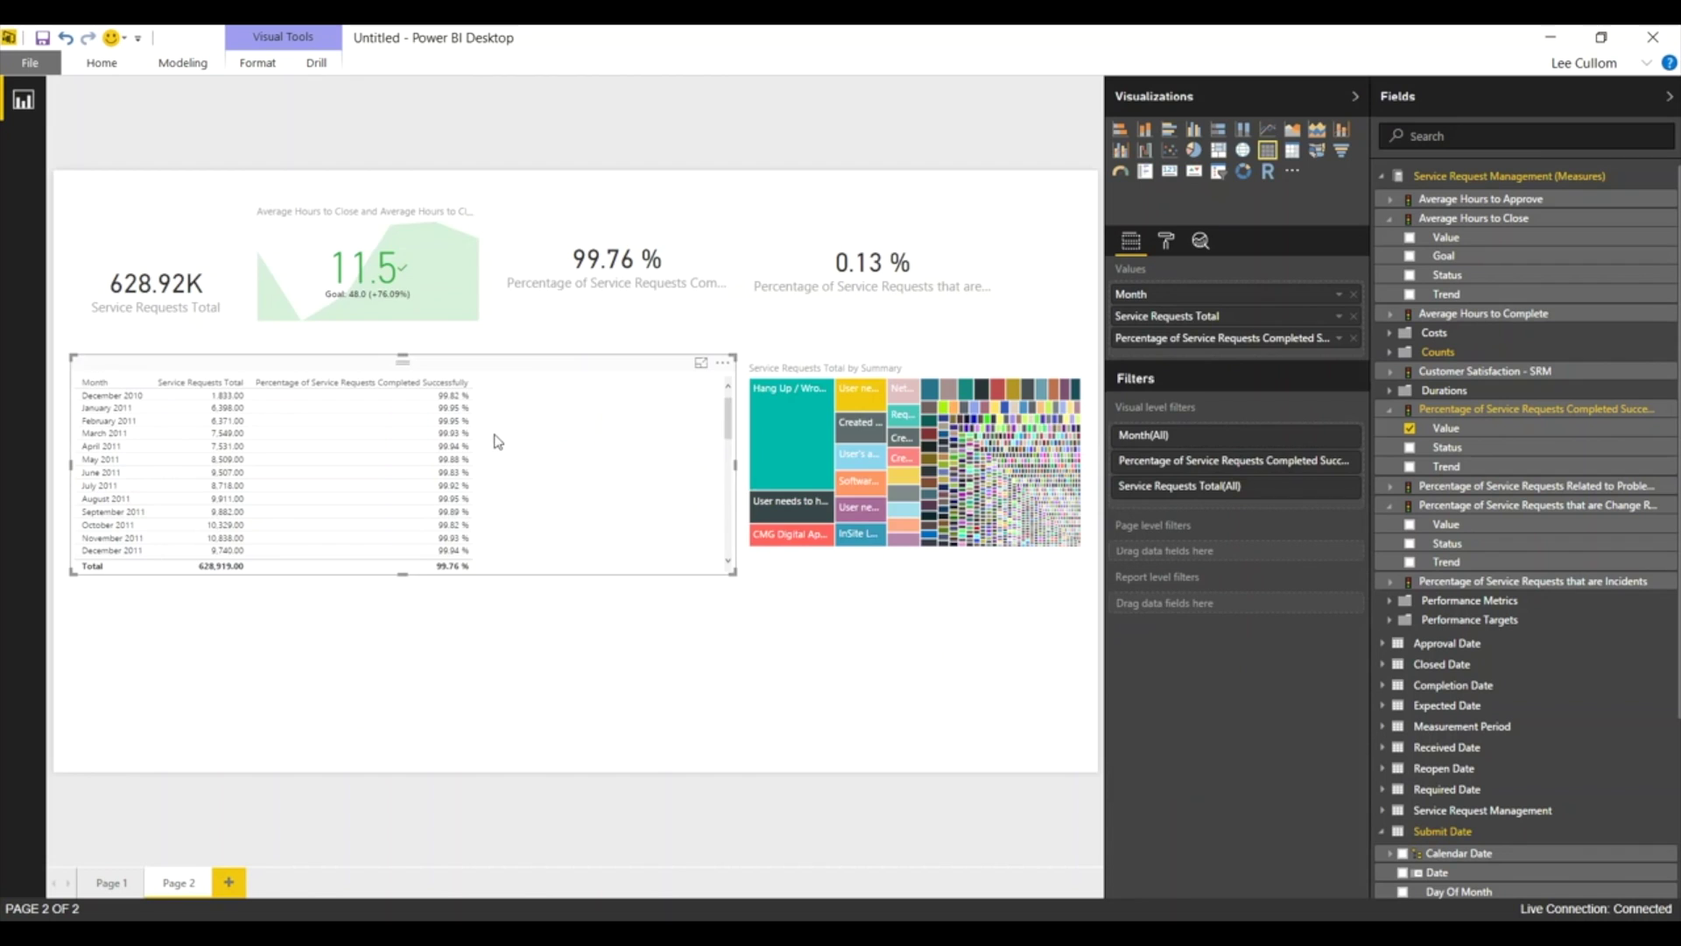
pyautogui.hotkey('ctrl', 'z')
pyautogui.click(319, 698)
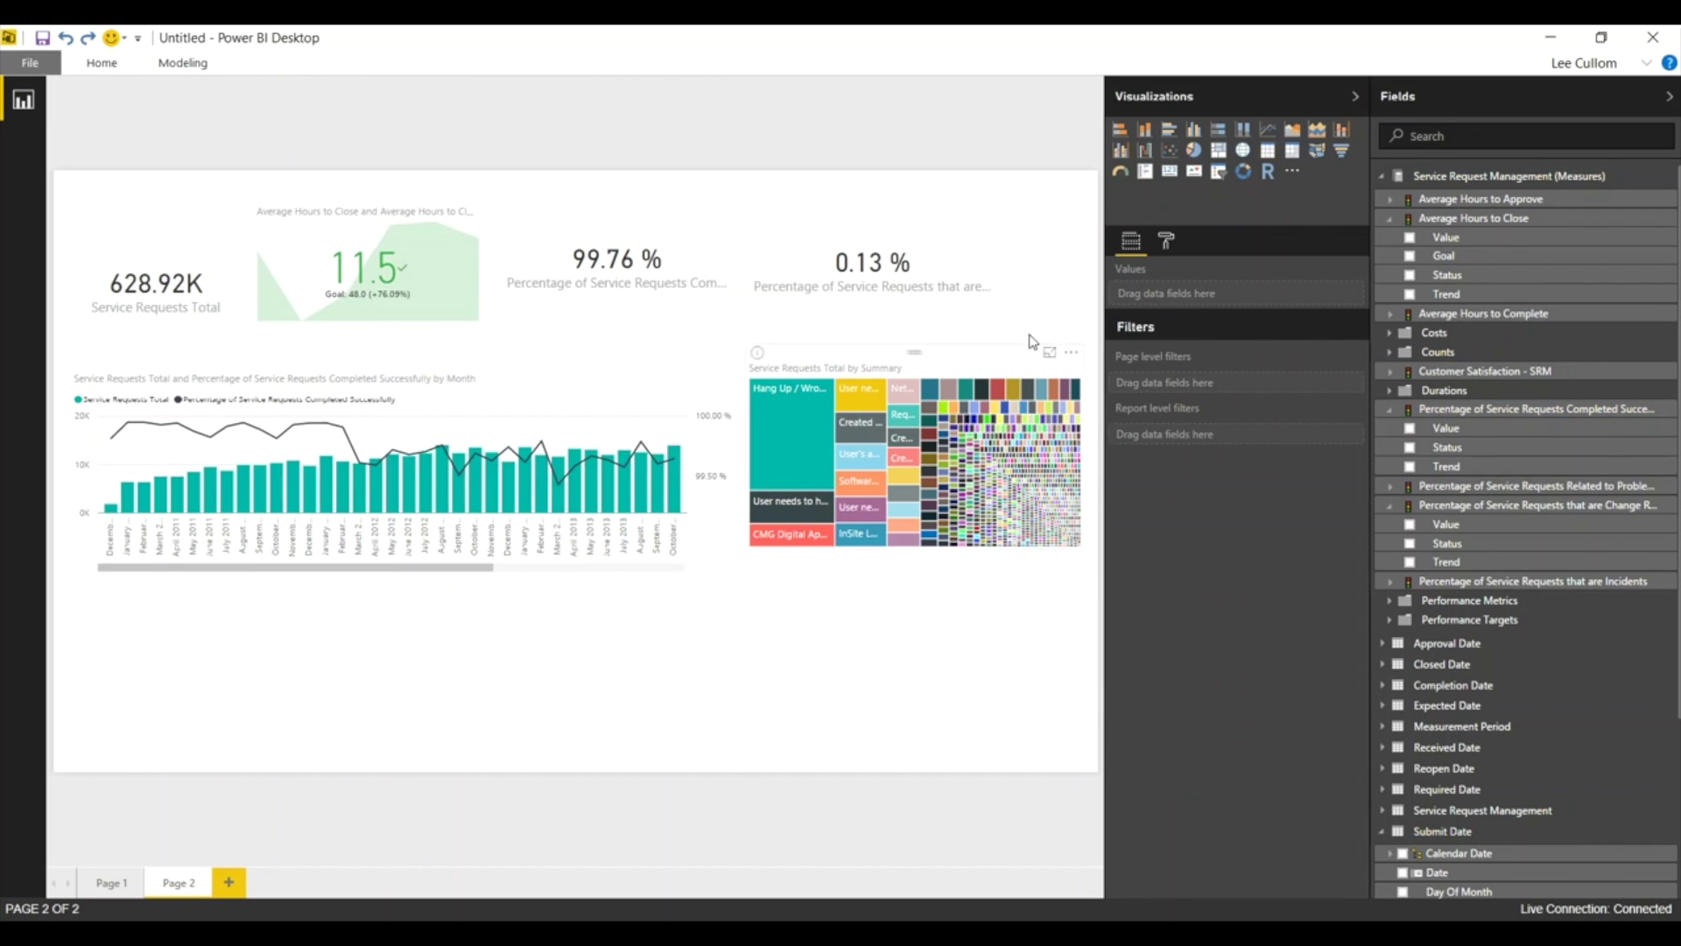
# - Add an empty table stretched across the bottom of the page beneath the charts
pyautogui.click(1269, 154)
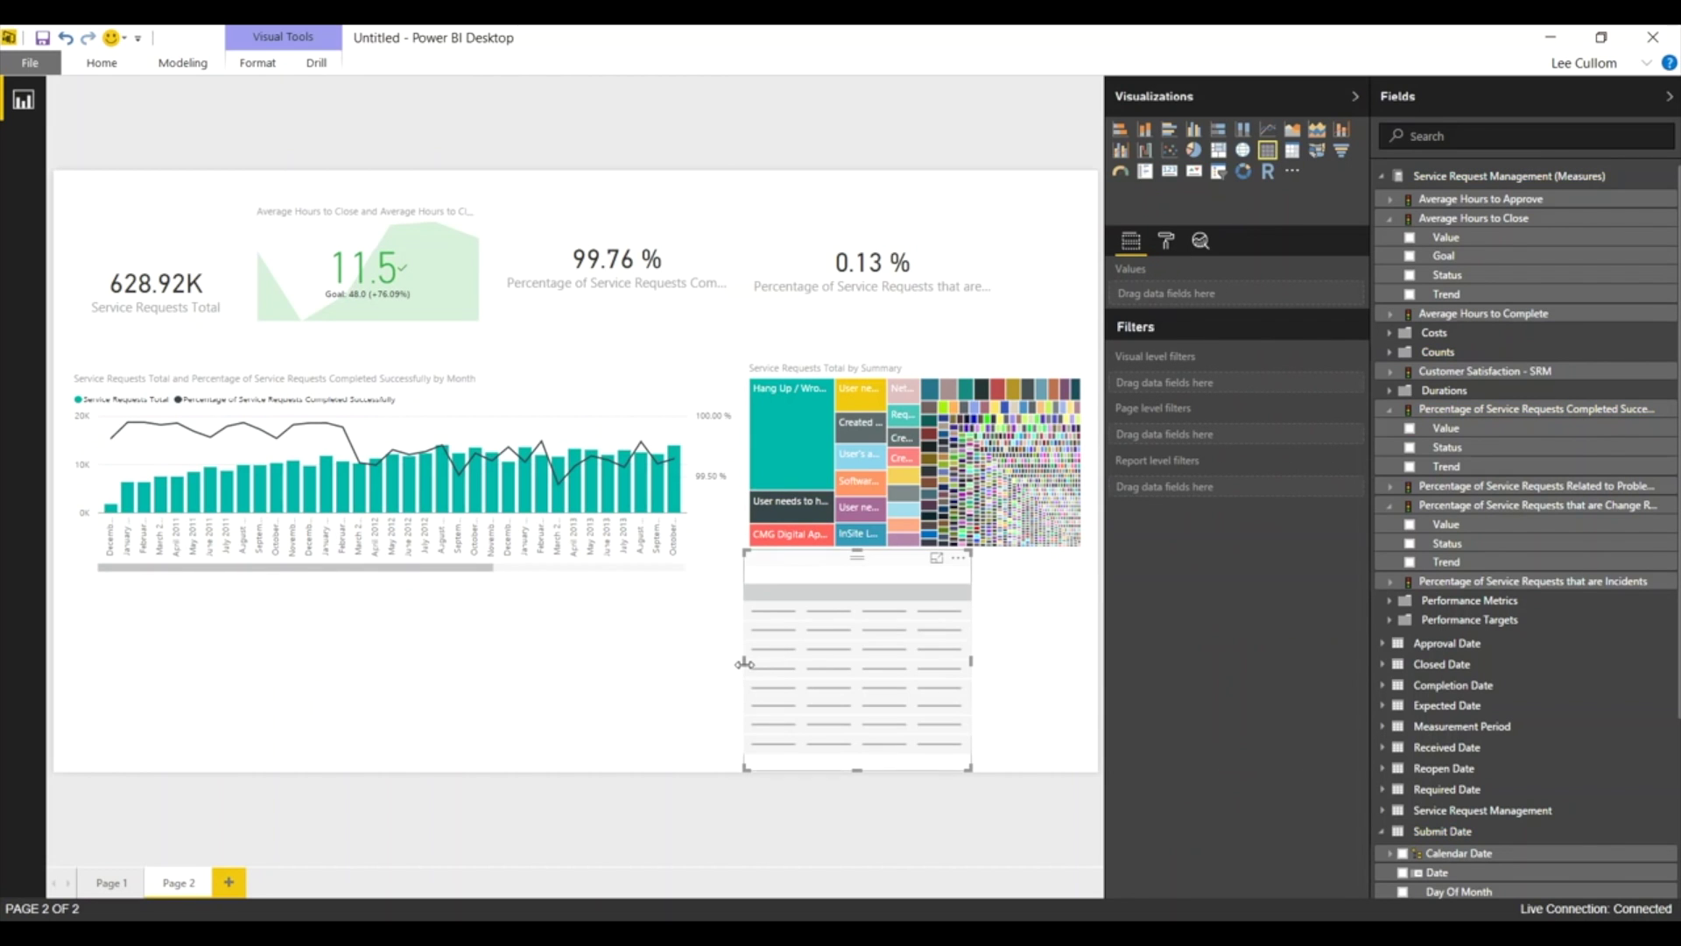
pyautogui.moveTo(682, 661); pyautogui.dragTo(8, 578)
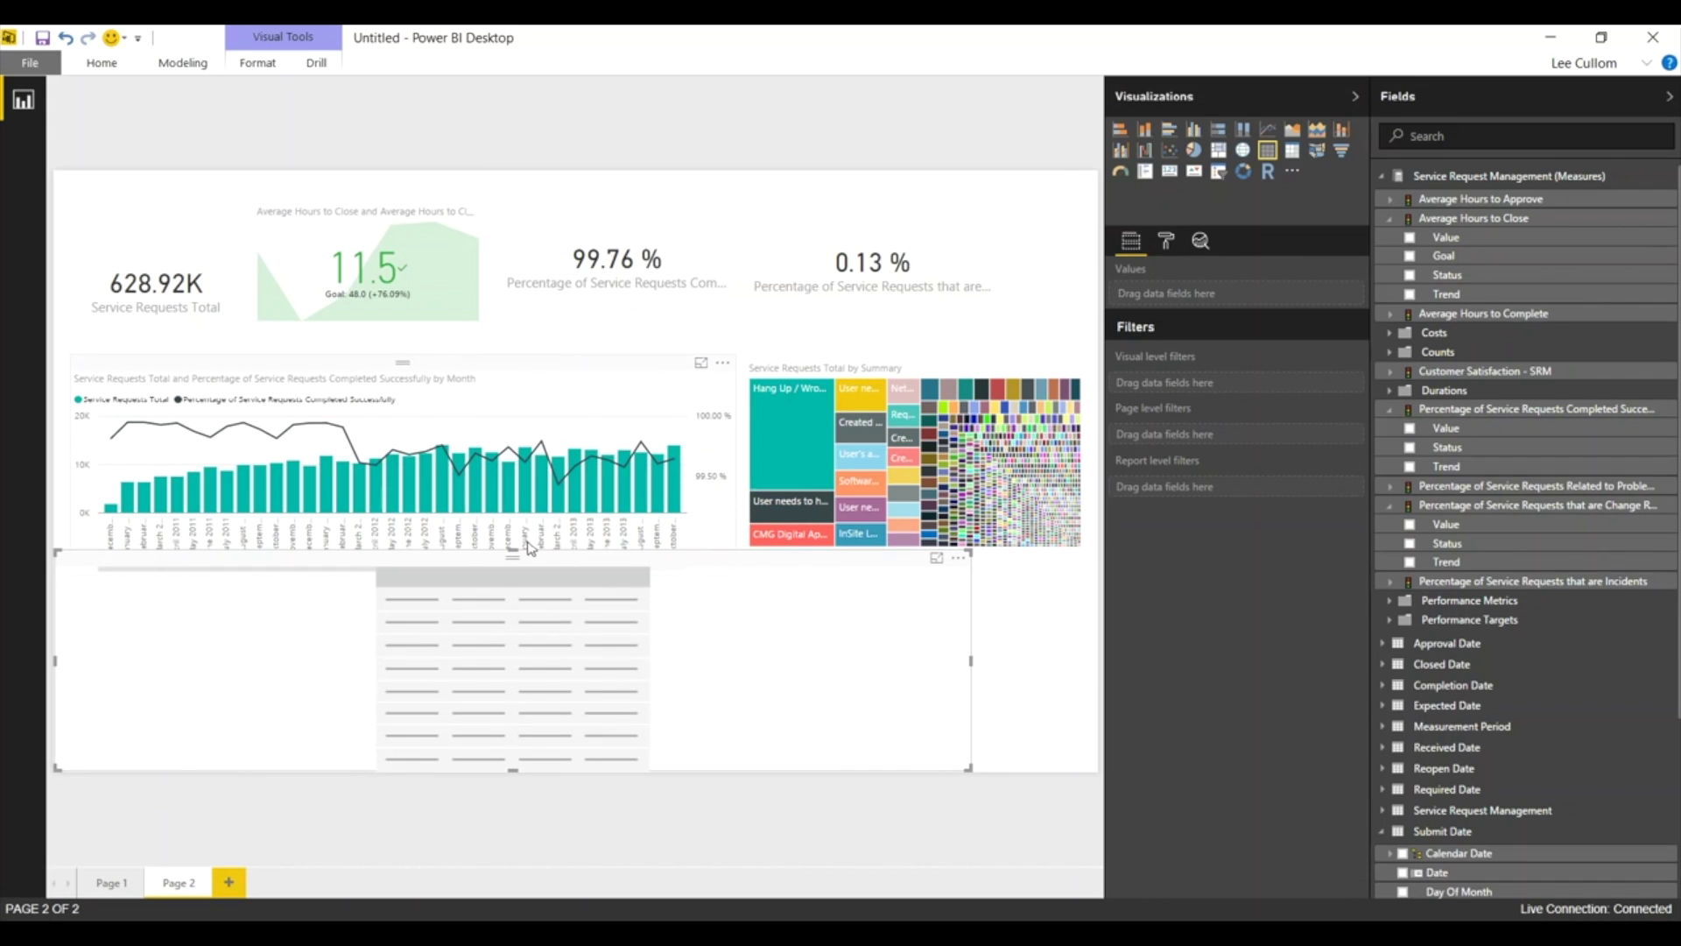
pyautogui.moveTo(514, 554); pyautogui.dragTo(514, 594)
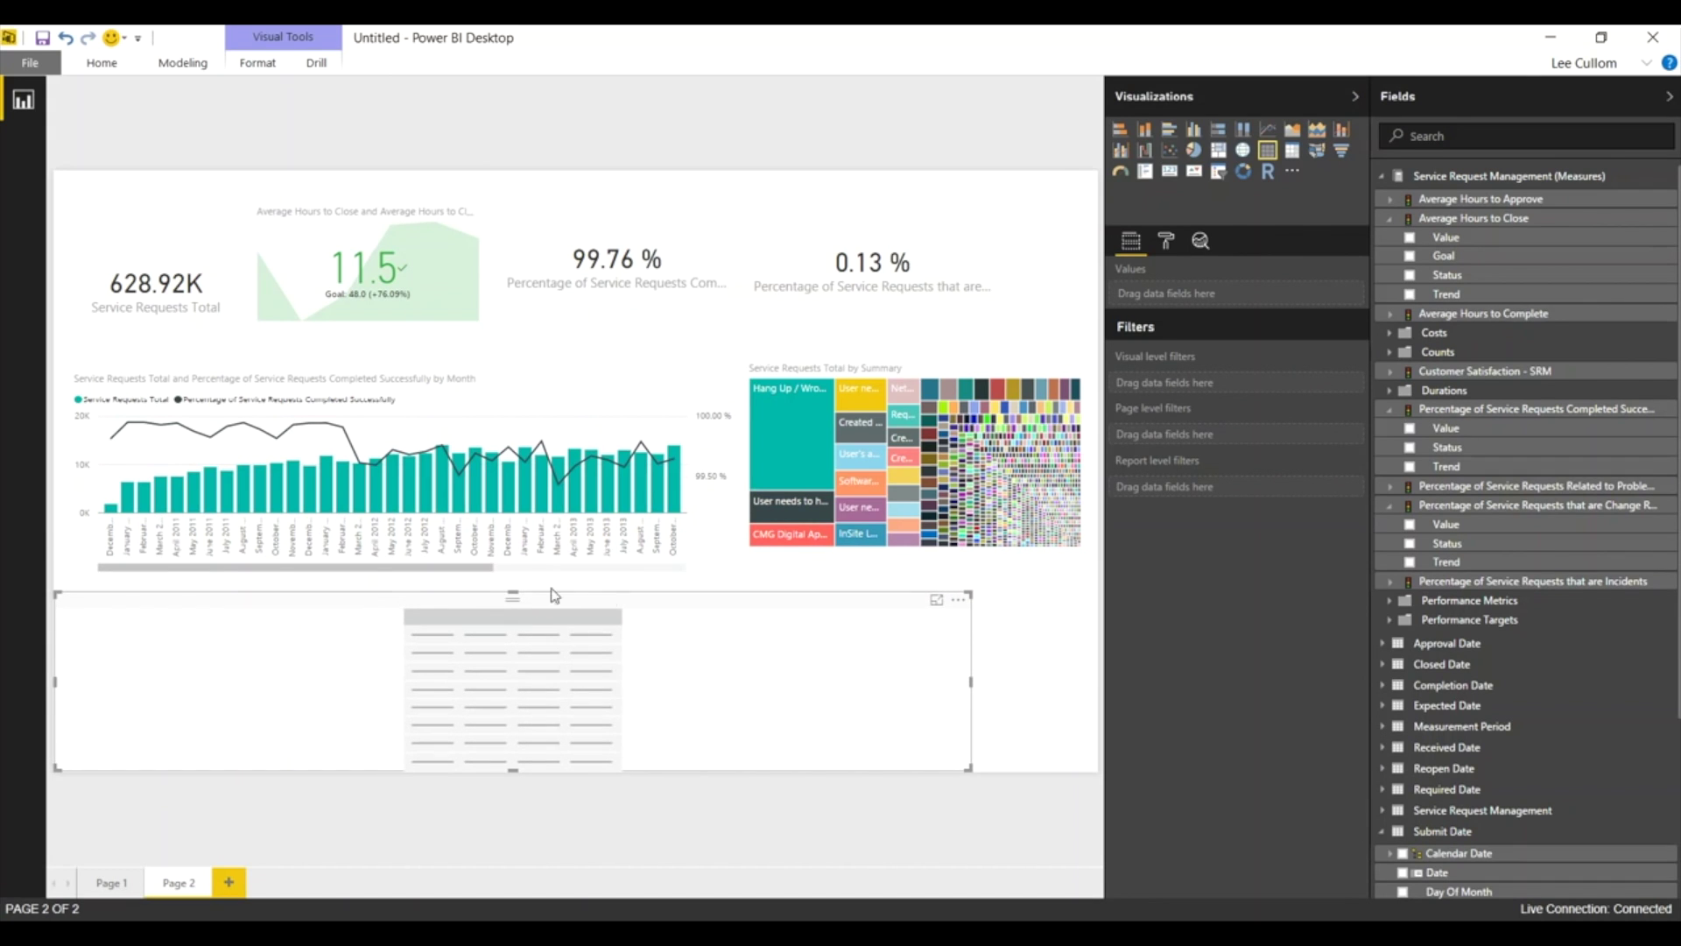
pyautogui.moveTo(970, 688); pyautogui.dragTo(1073, 683)
pyautogui.click(1090, 674)
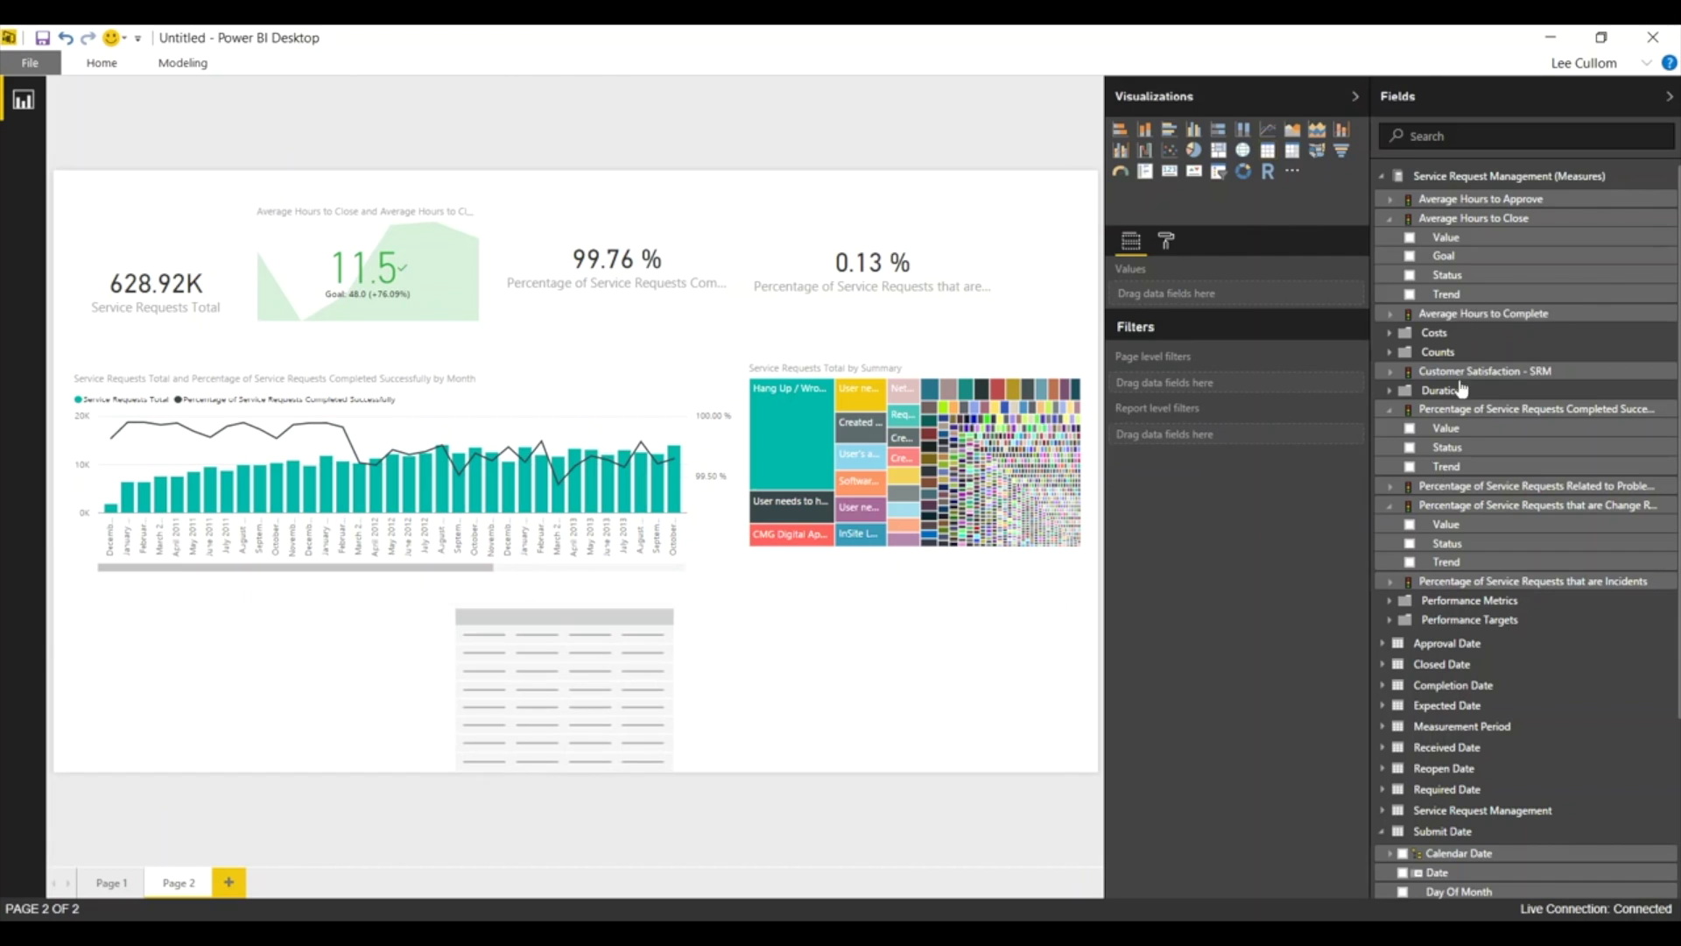
pyautogui.click(1462, 138)
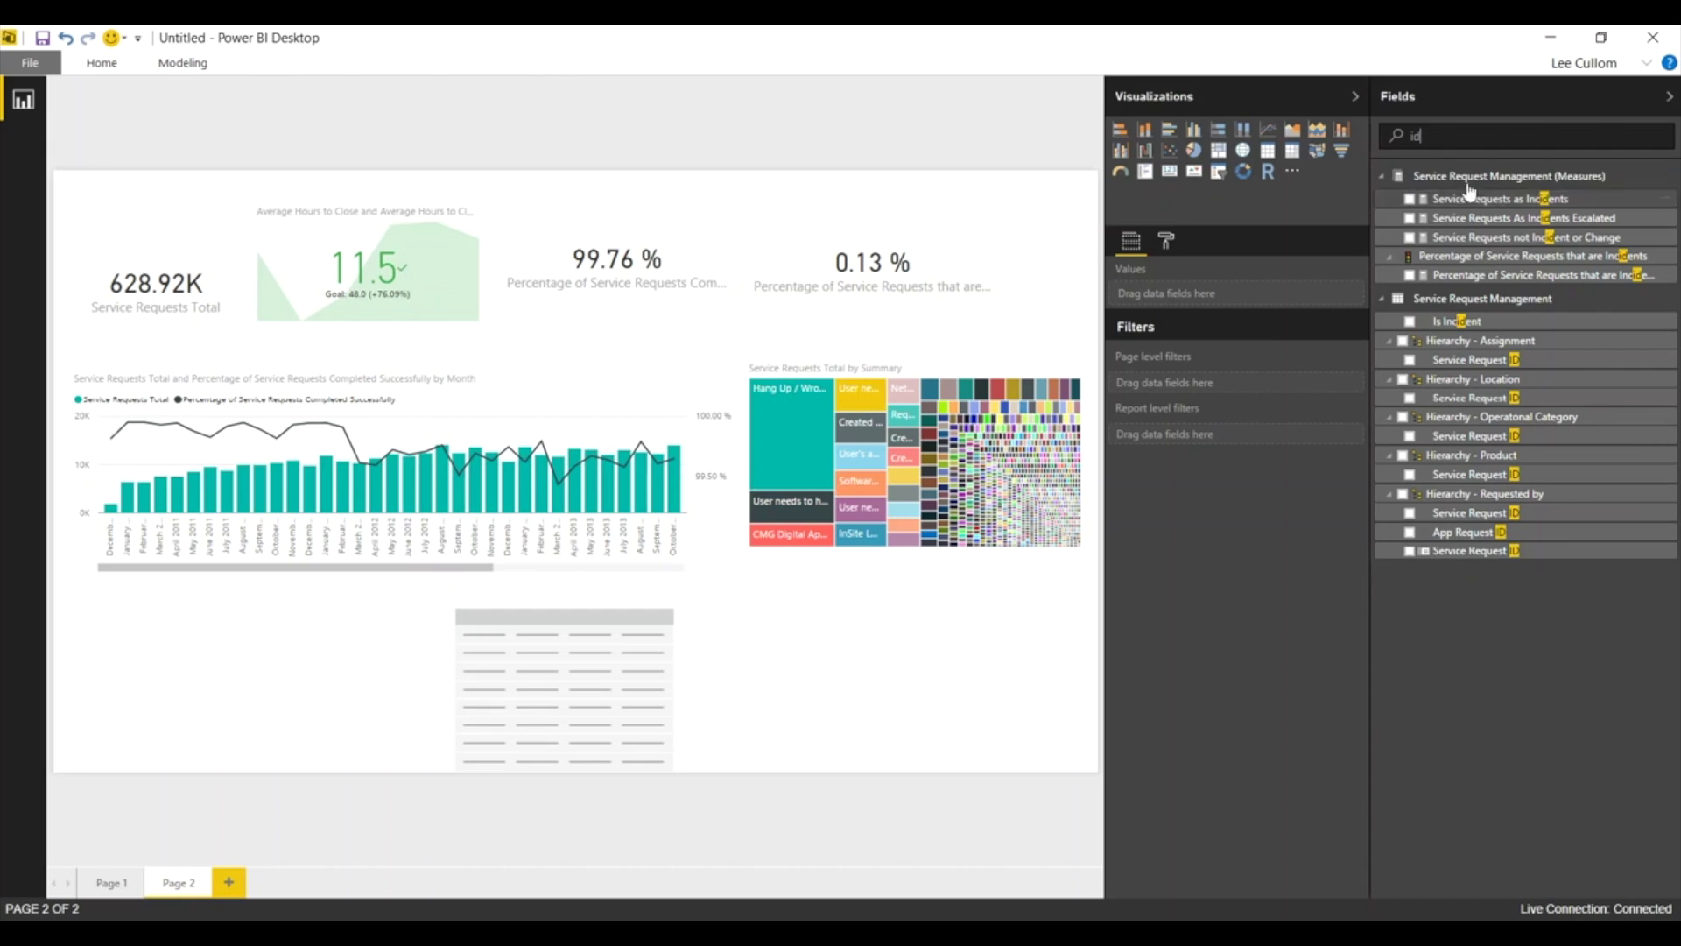
# - Search the Fields pane for 'stat' and delete the stray Status visual accidentally created
pyautogui.doubleClick(1393, 134)
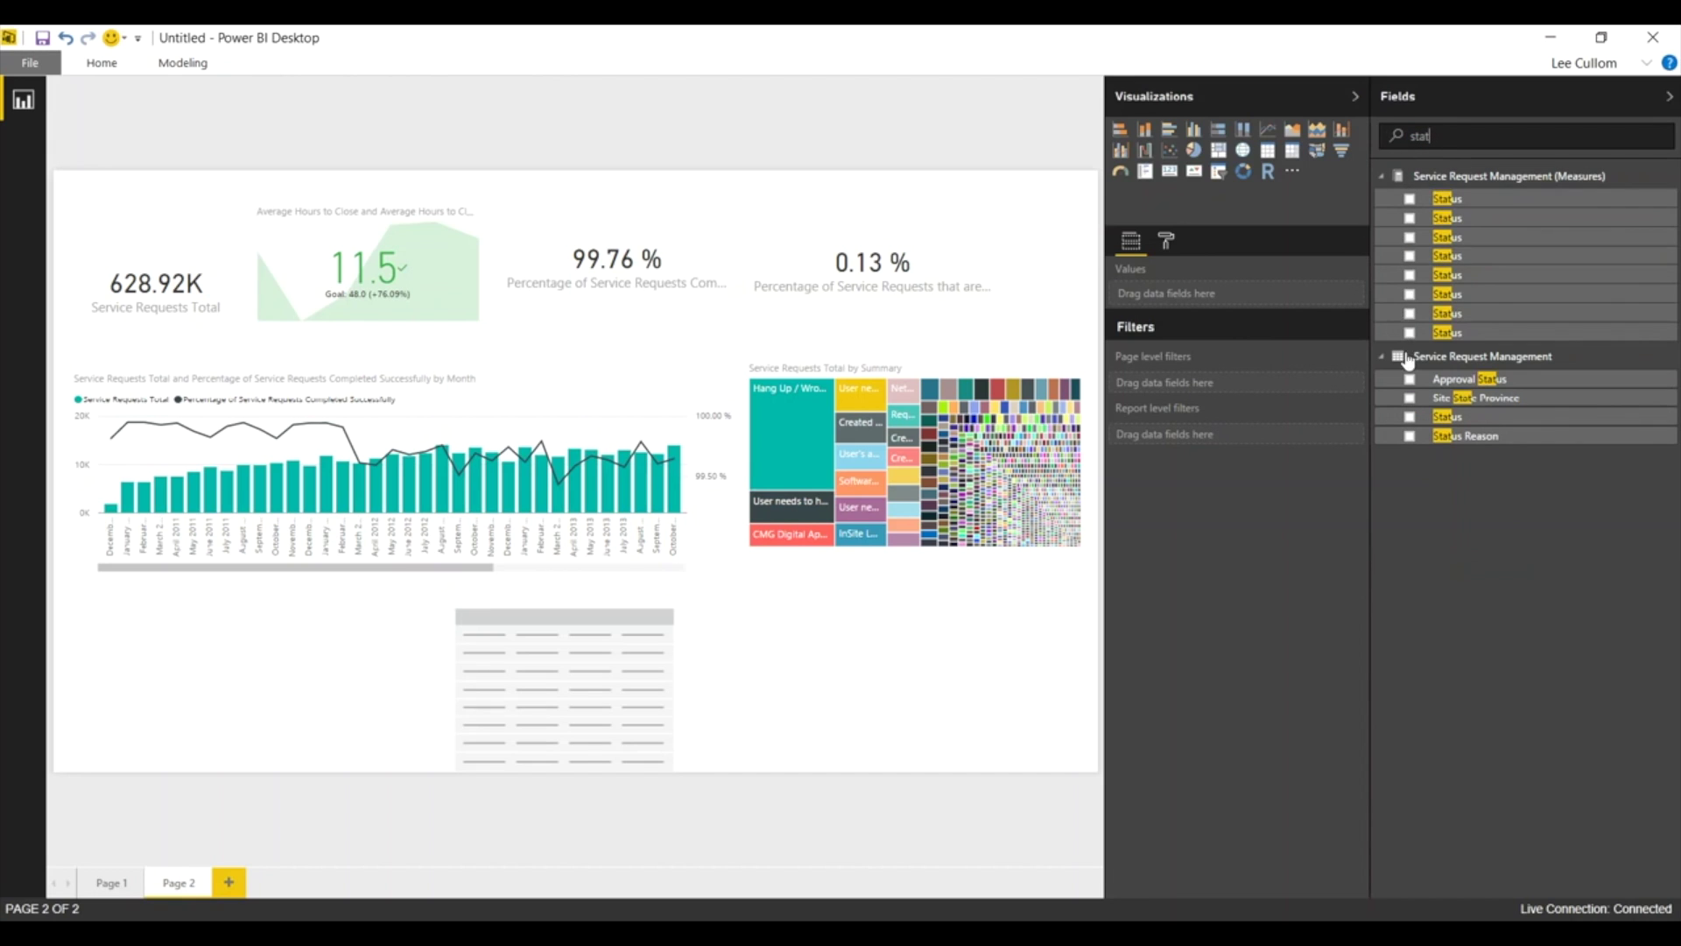
pyautogui.click(1410, 418)
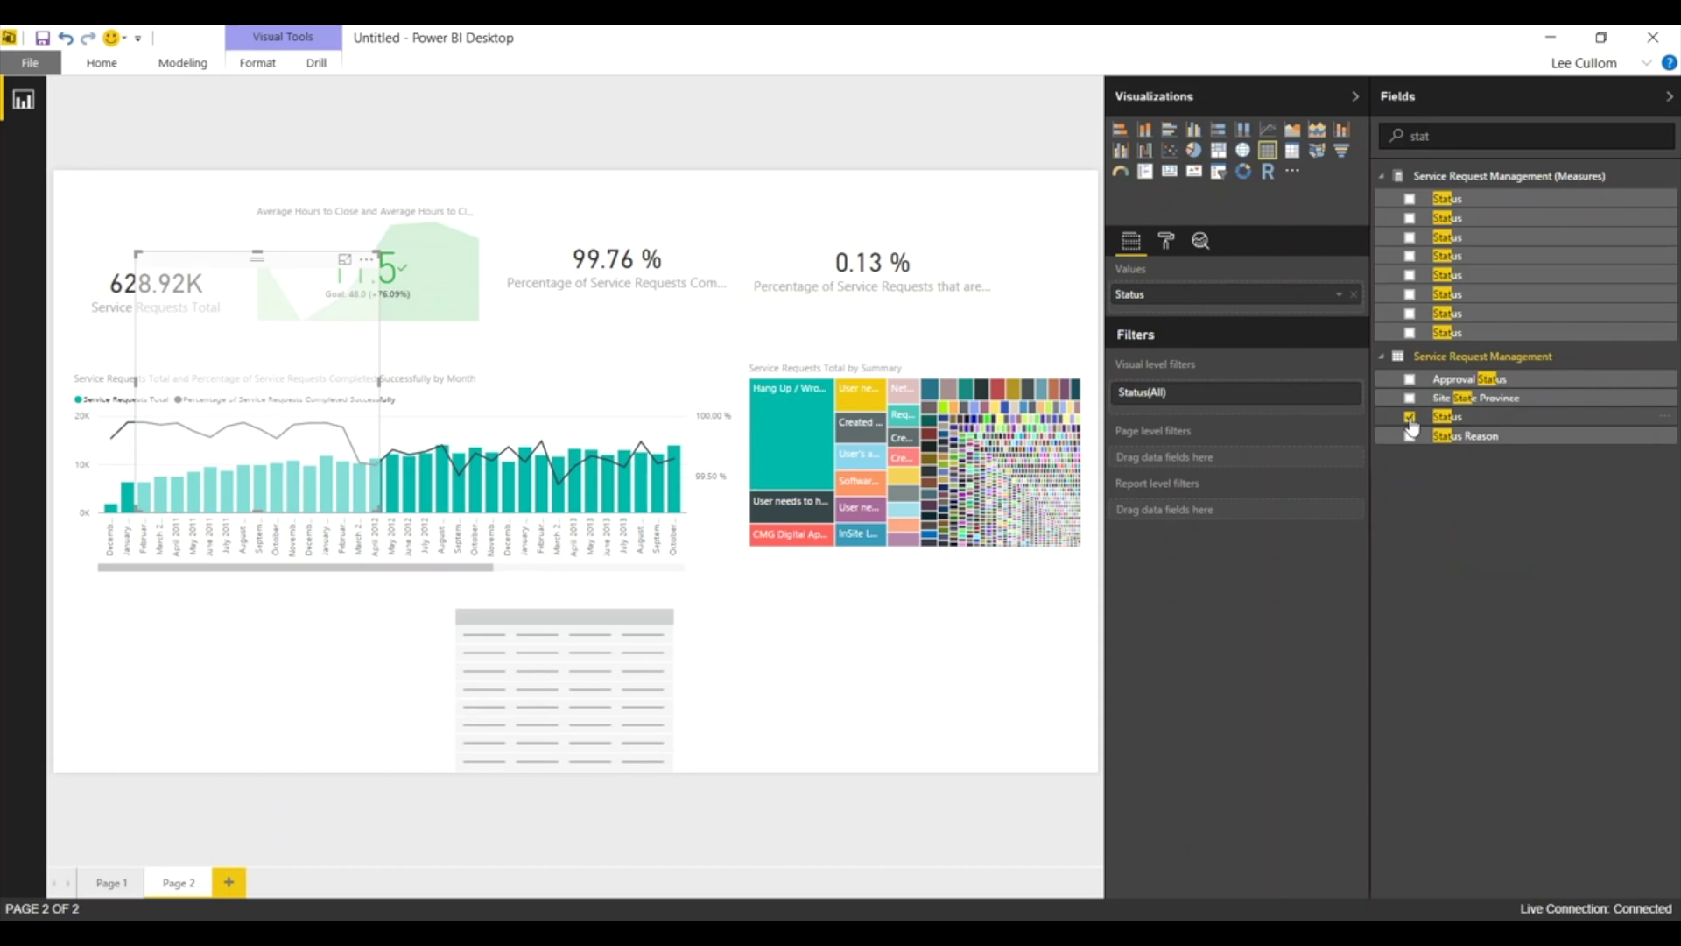
pyautogui.click(1410, 438)
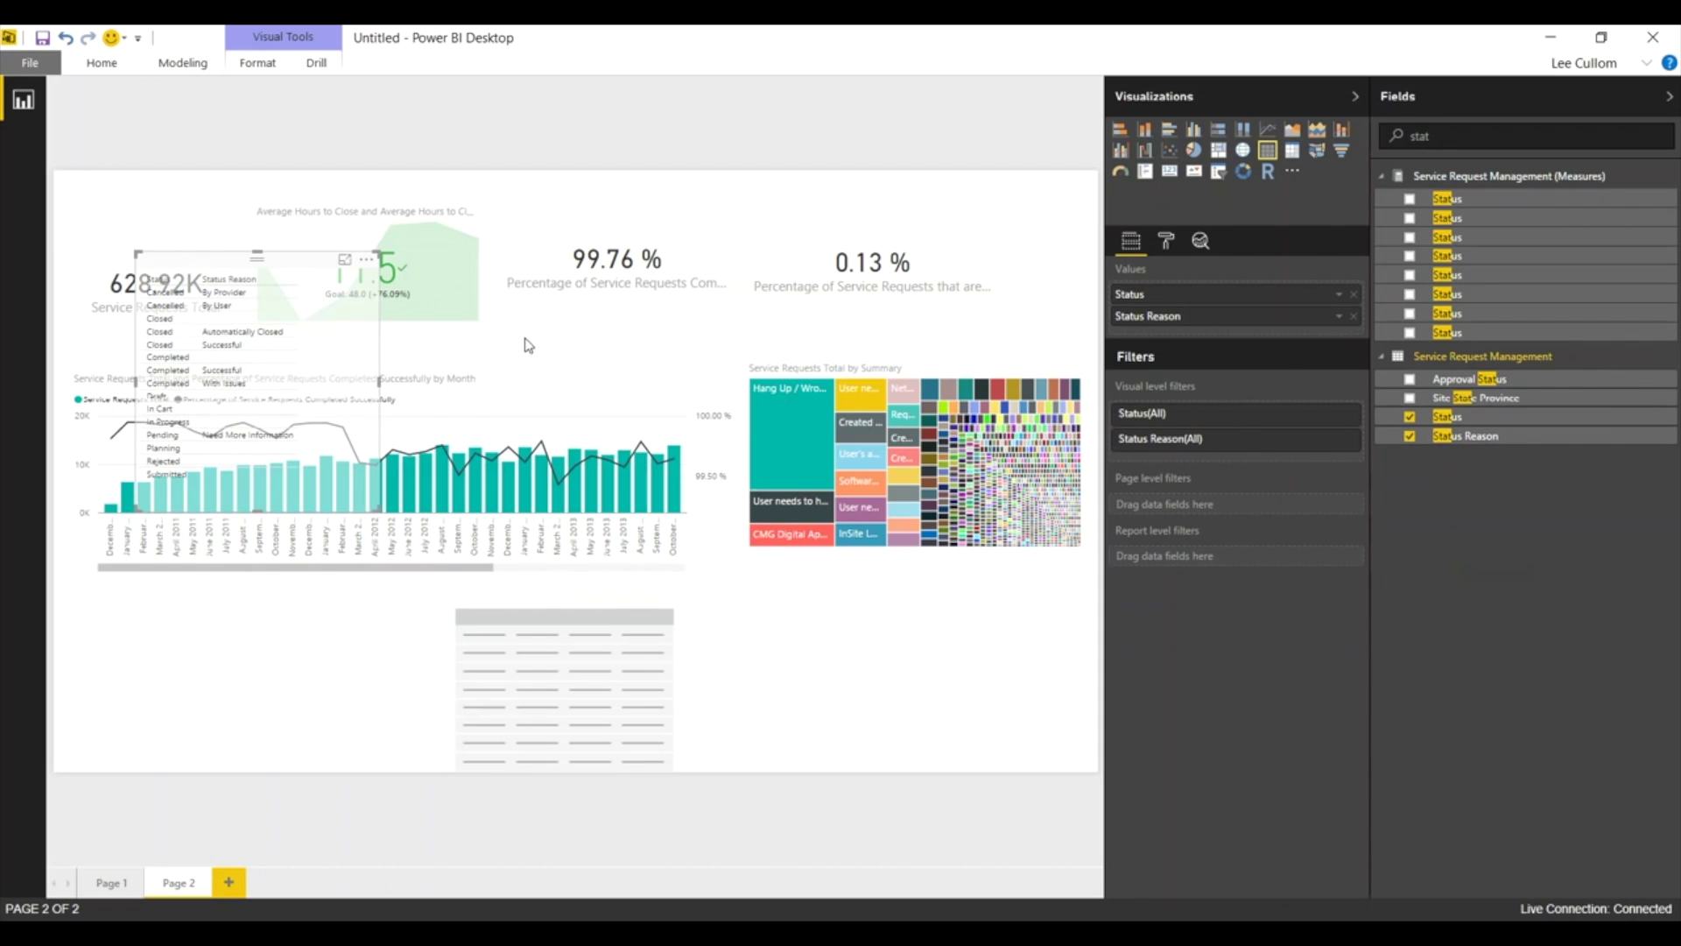
pyautogui.press('Delete')
# - Add Status and Status Reason as columns to the empty bottom table
pyautogui.click(452, 694)
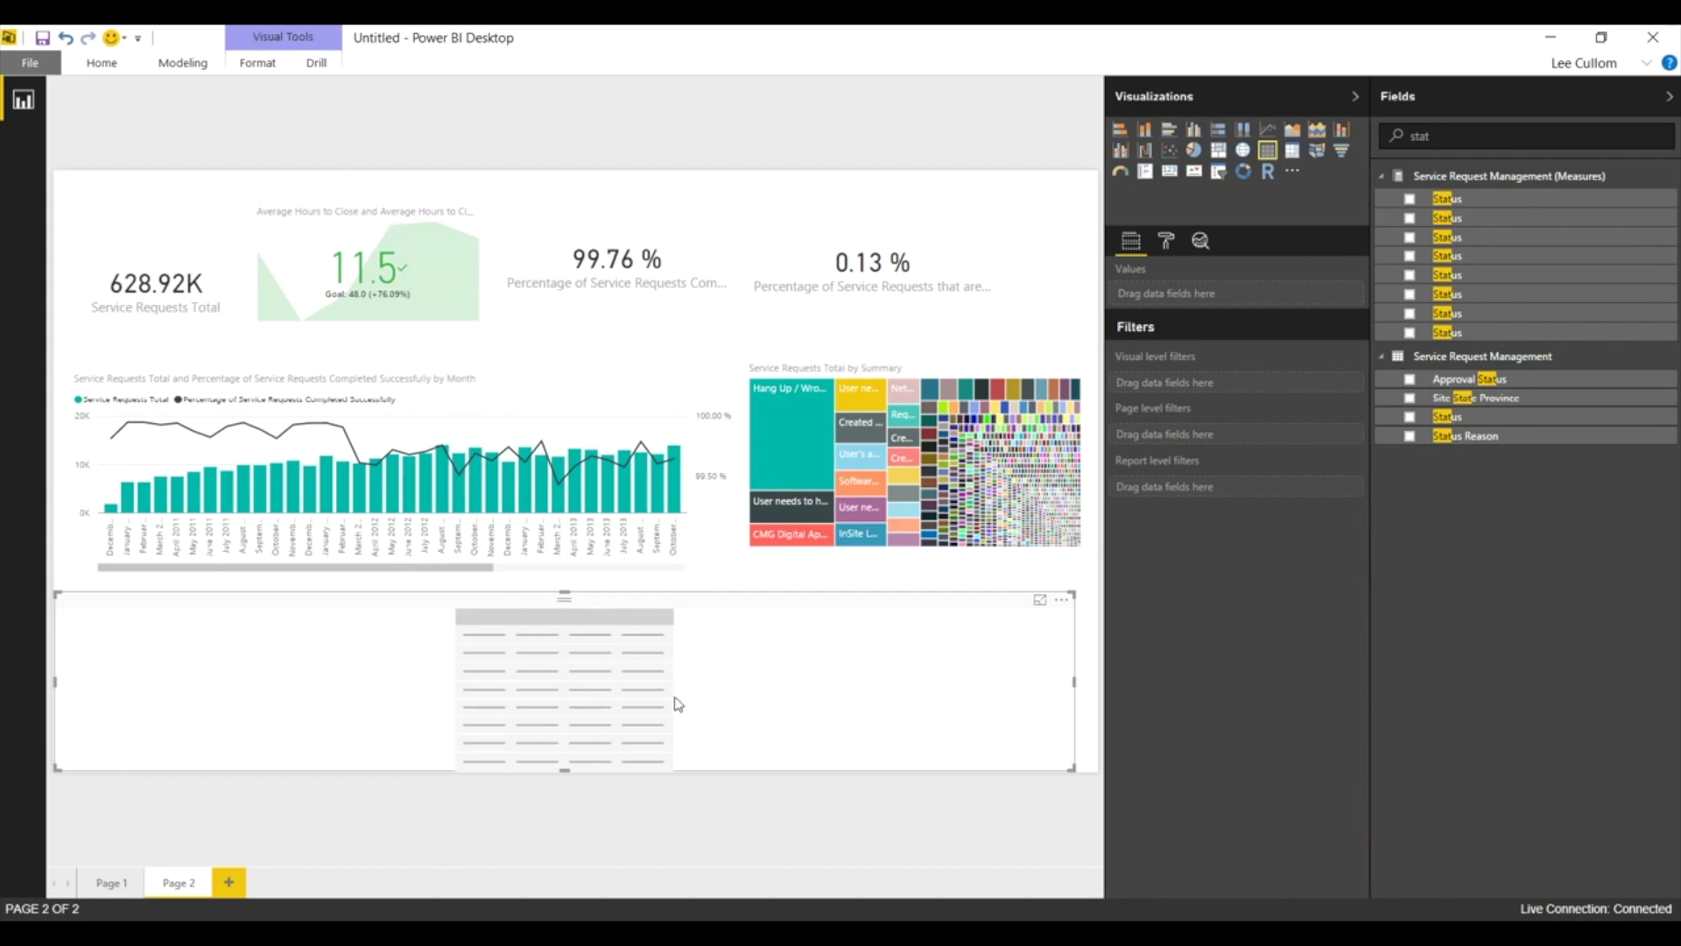
pyautogui.click(1410, 416)
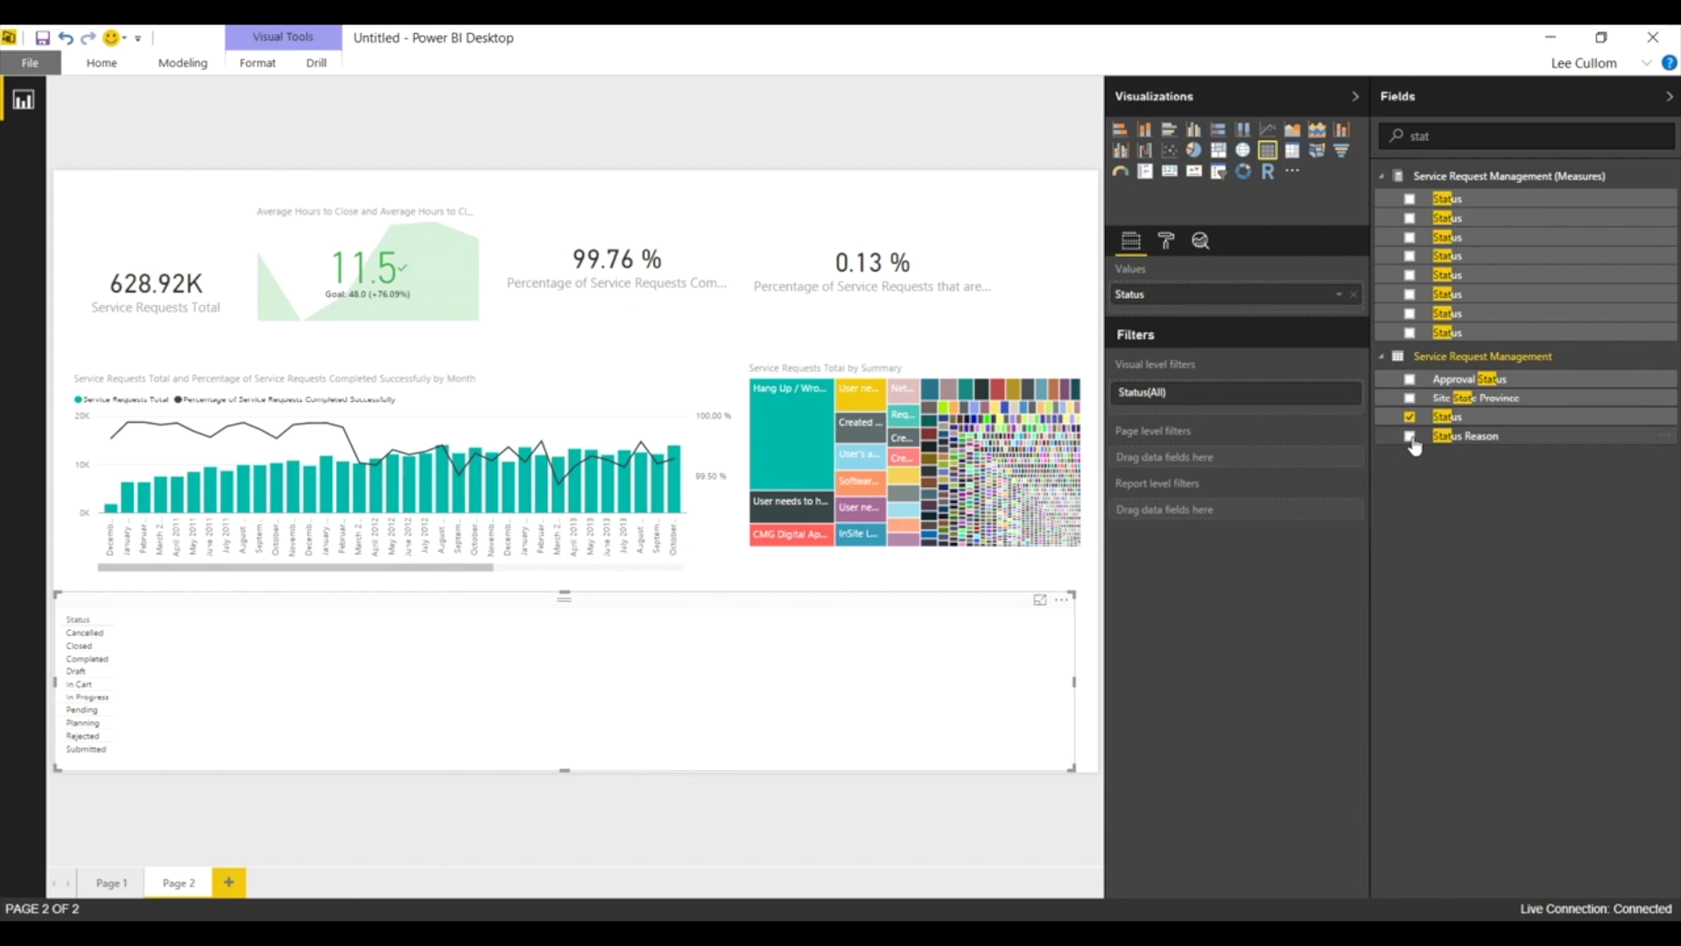
pyautogui.click(1411, 436)
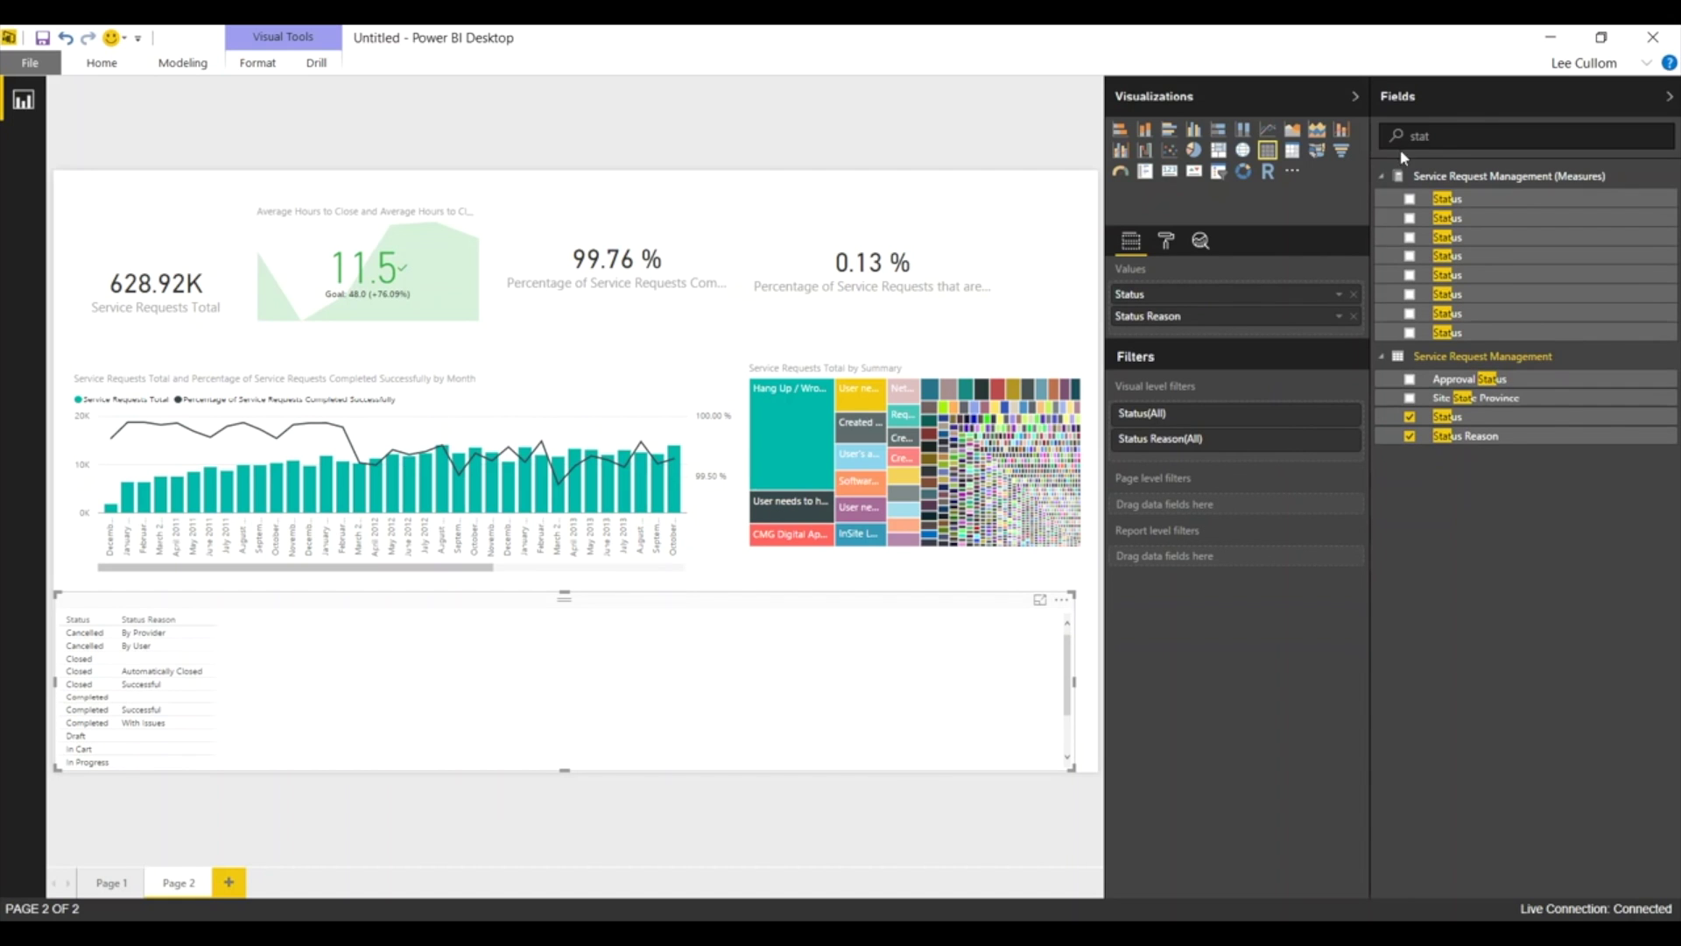
pyautogui.hotkey('ctrl', 'a')
# - Clear the field search and add Service Request ID and Urgency from Service Request Information to the table
pyautogui.press('BackSpace')
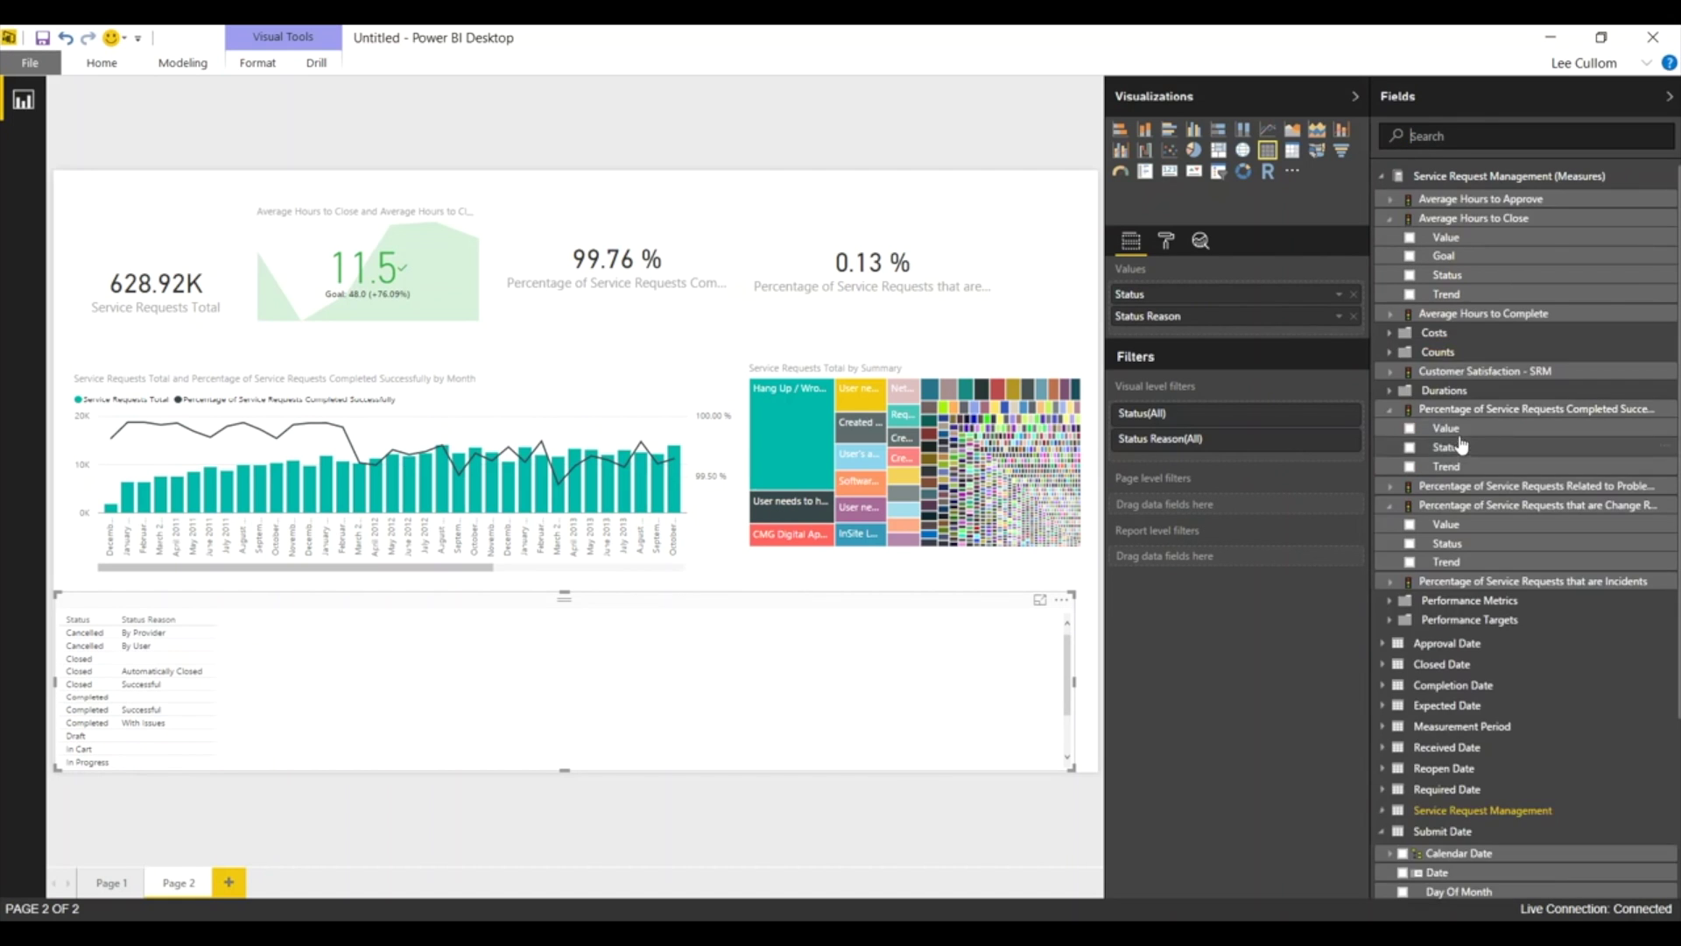
pyautogui.scroll(-4, 1479, 429)
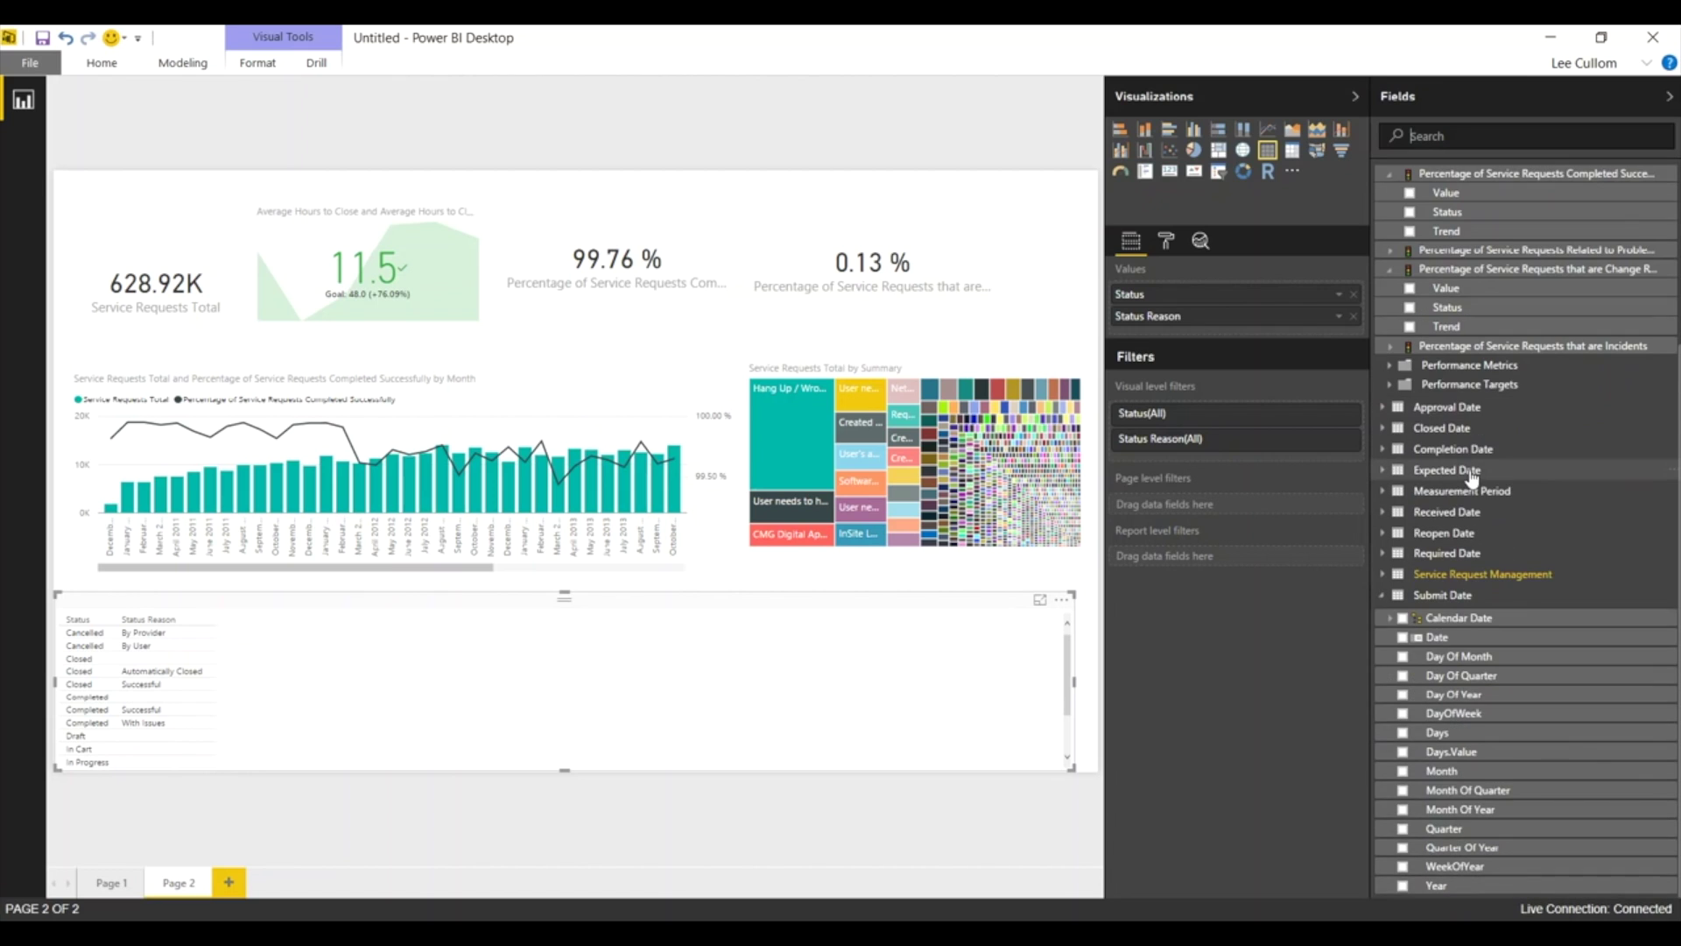
pyautogui.click(1384, 575)
pyautogui.scroll(-2, 1468, 530)
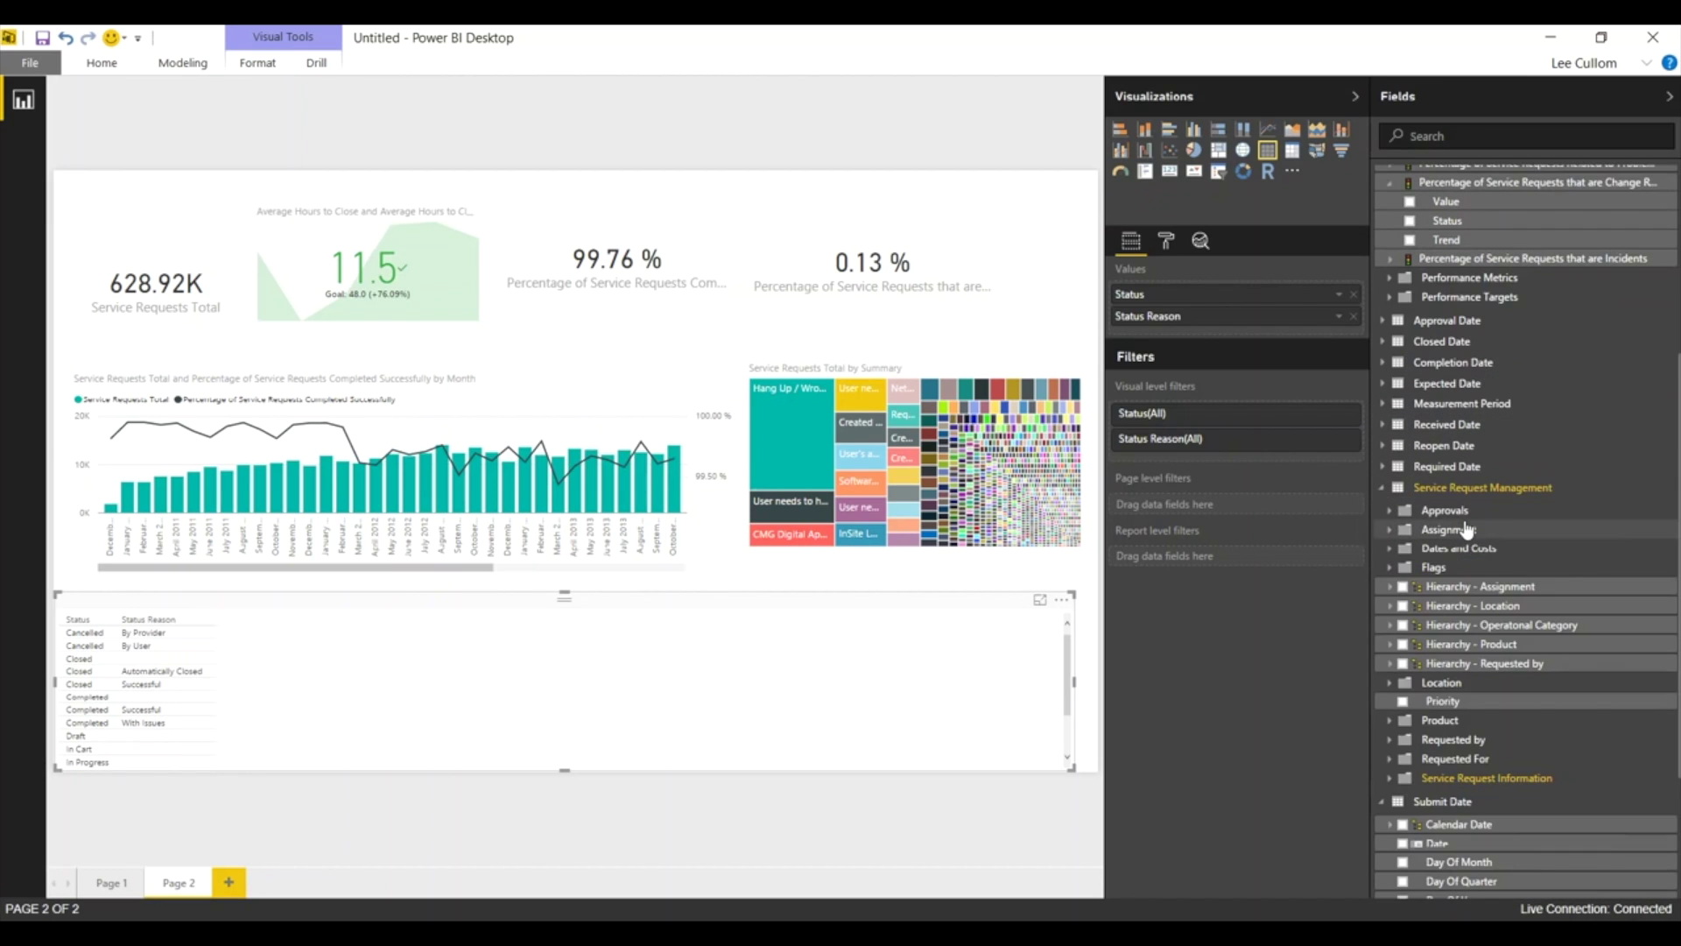
pyautogui.click(1391, 696)
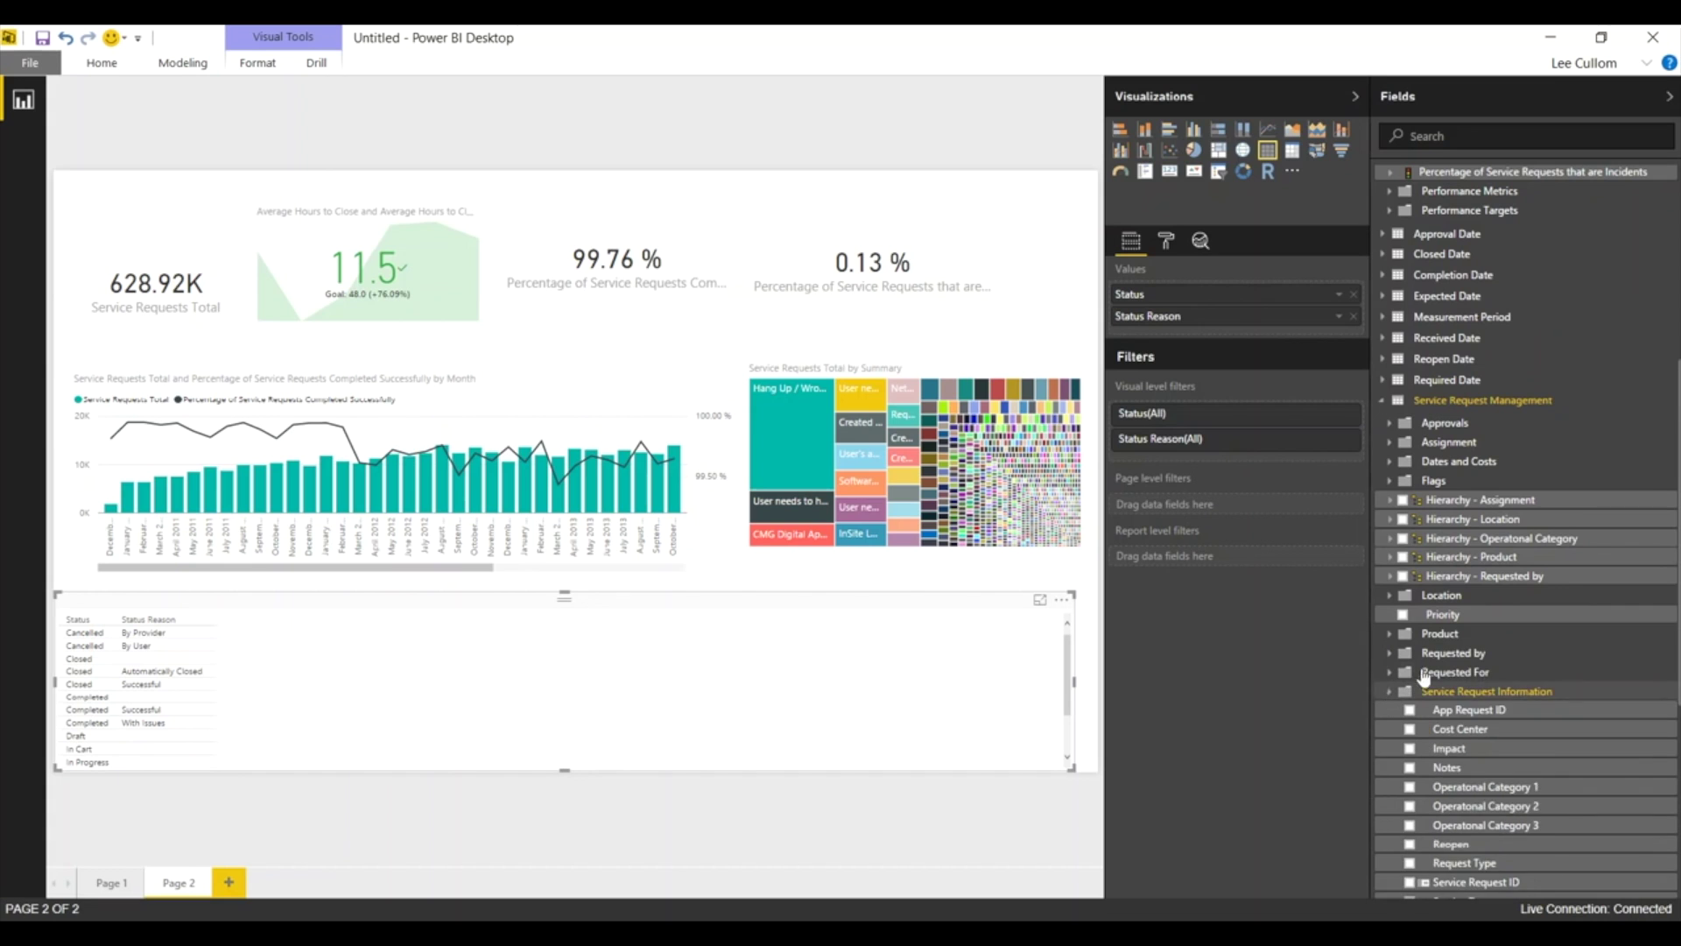
pyautogui.scroll(-2, 1433, 548)
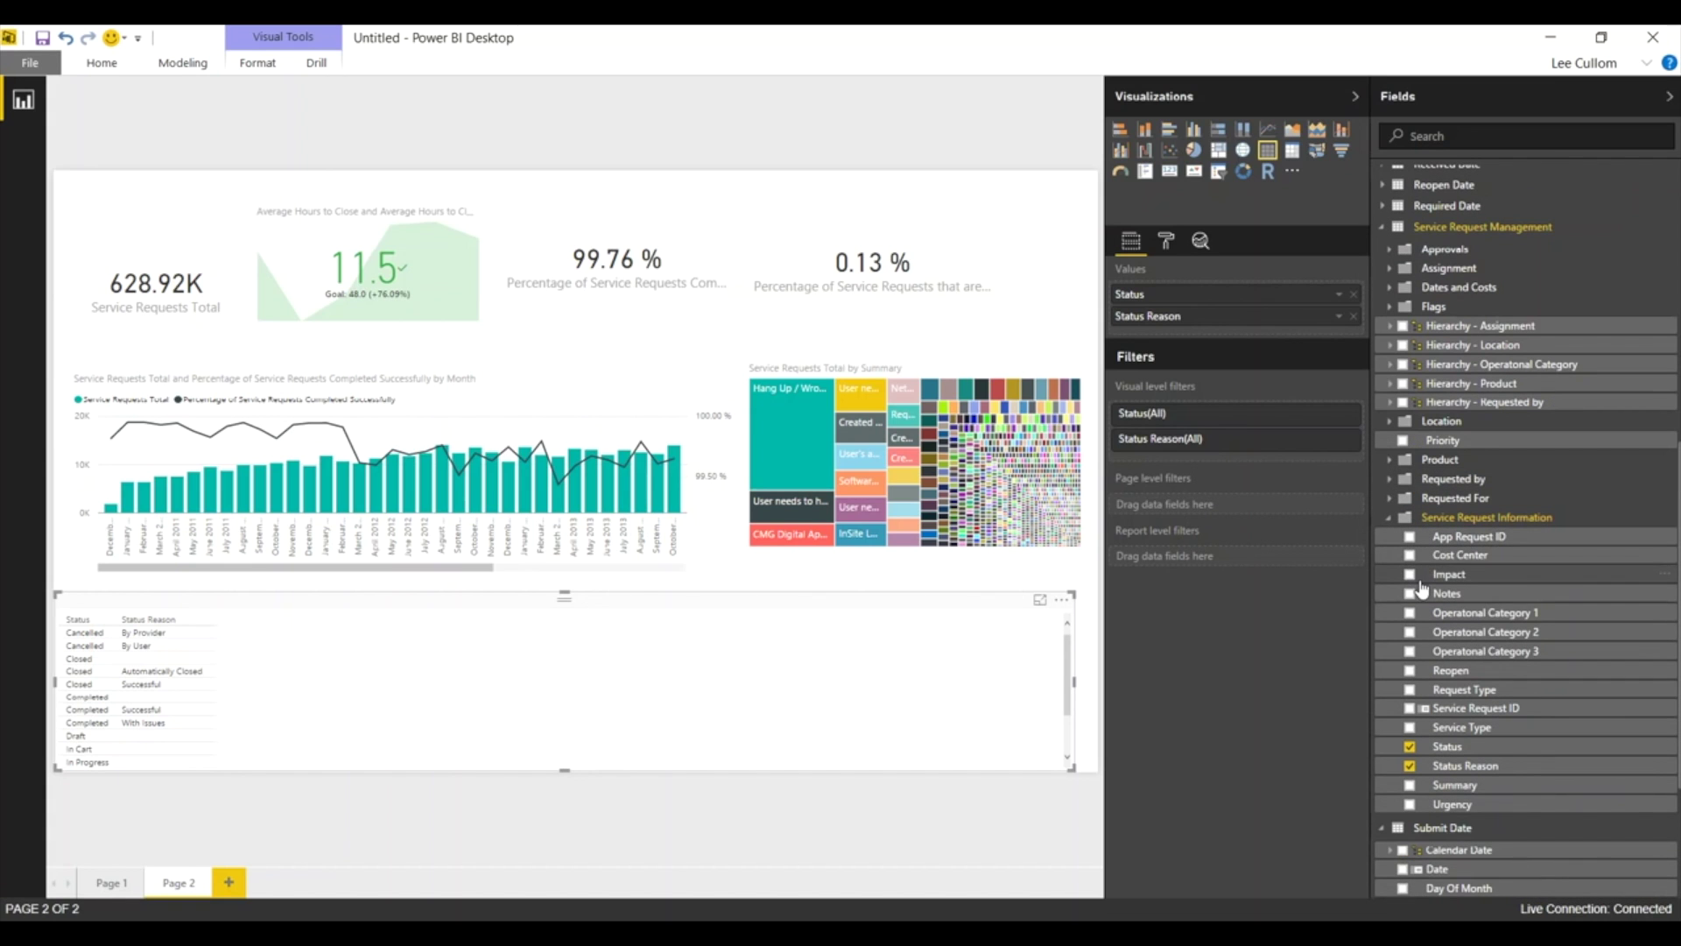
pyautogui.click(1410, 709)
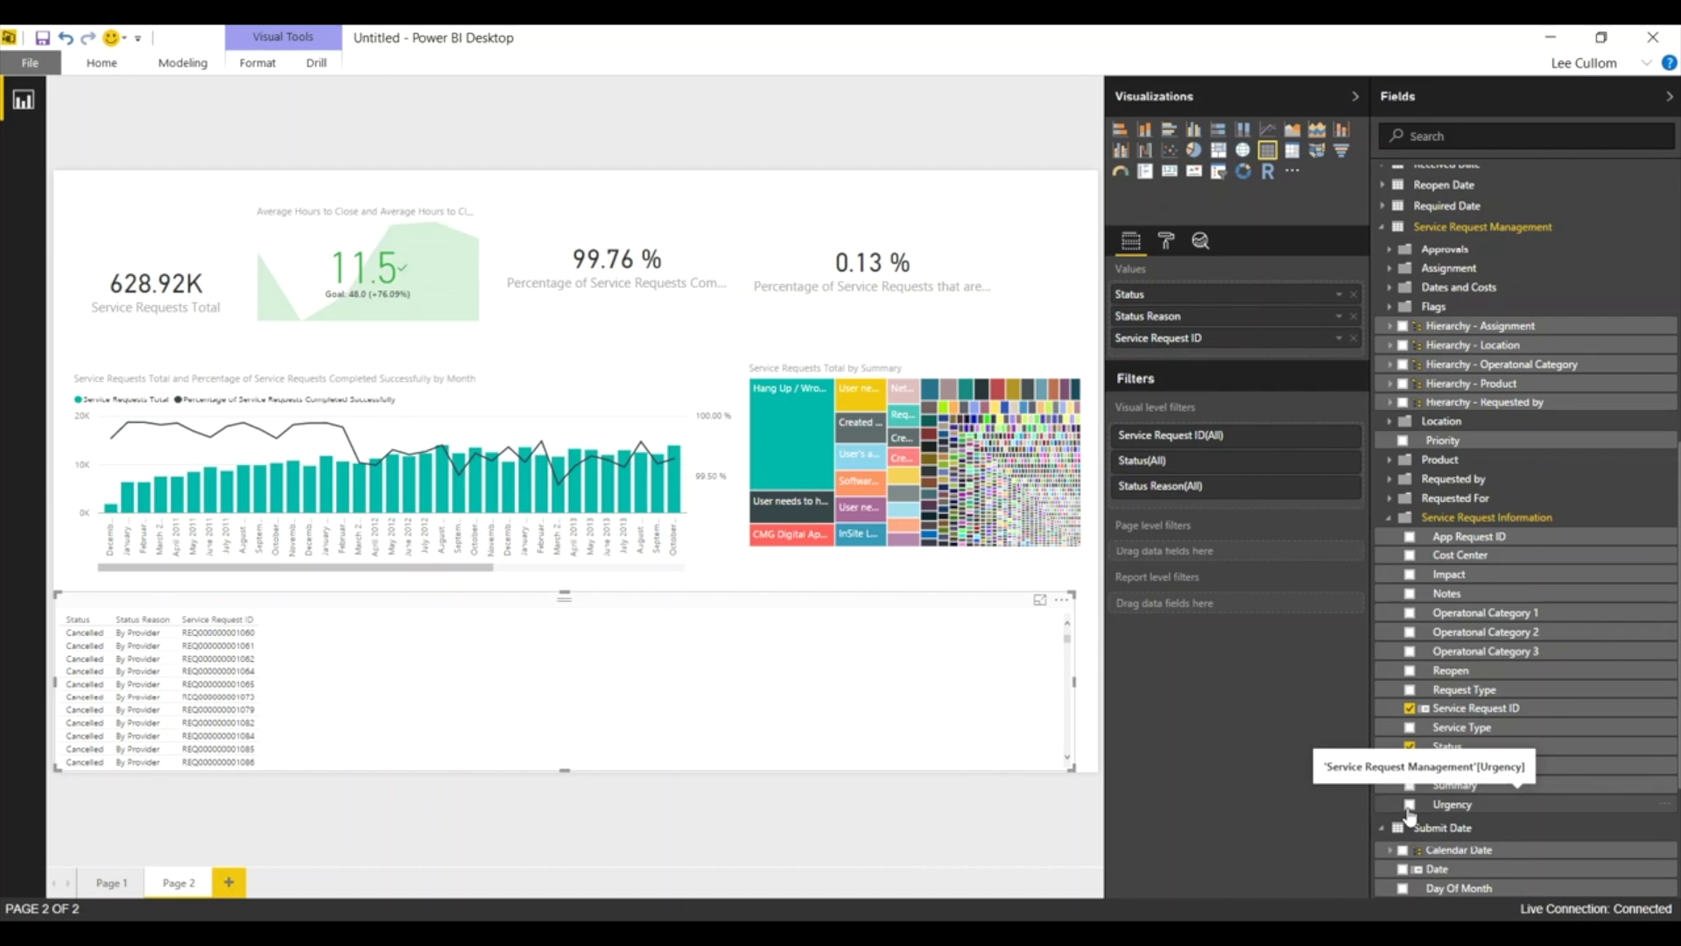
pyautogui.click(1410, 806)
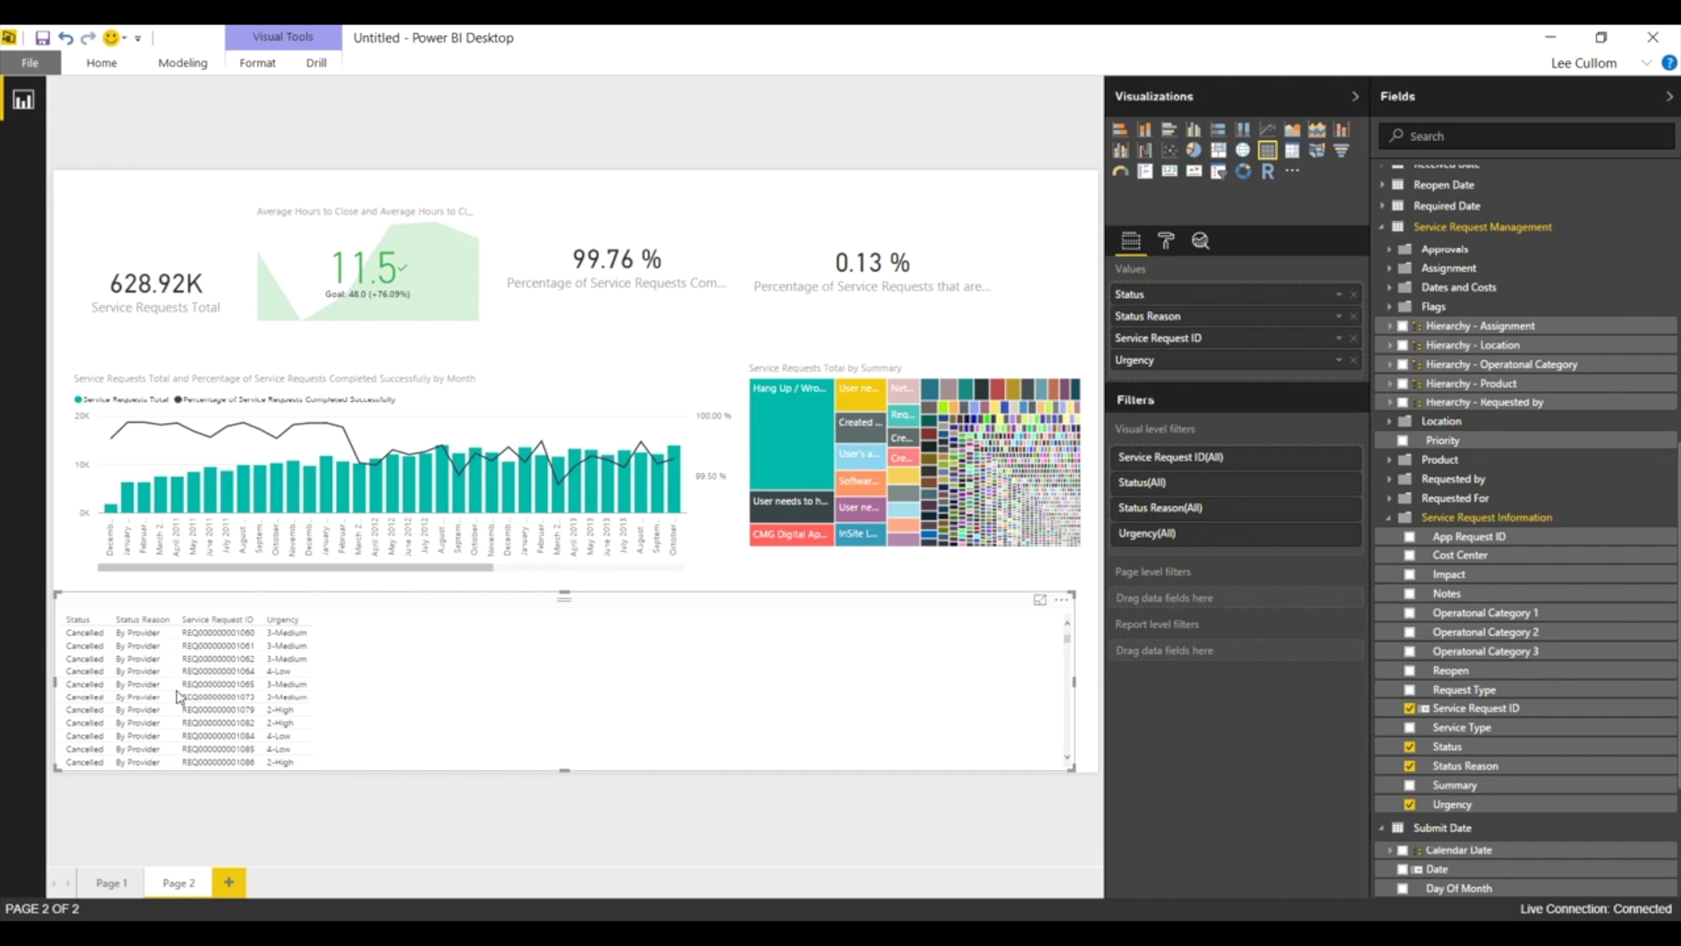
# - Cross-filter the page via the 'User needs to have network password reset' treemap tile, showing 944 requests
pyautogui.click(860, 399)
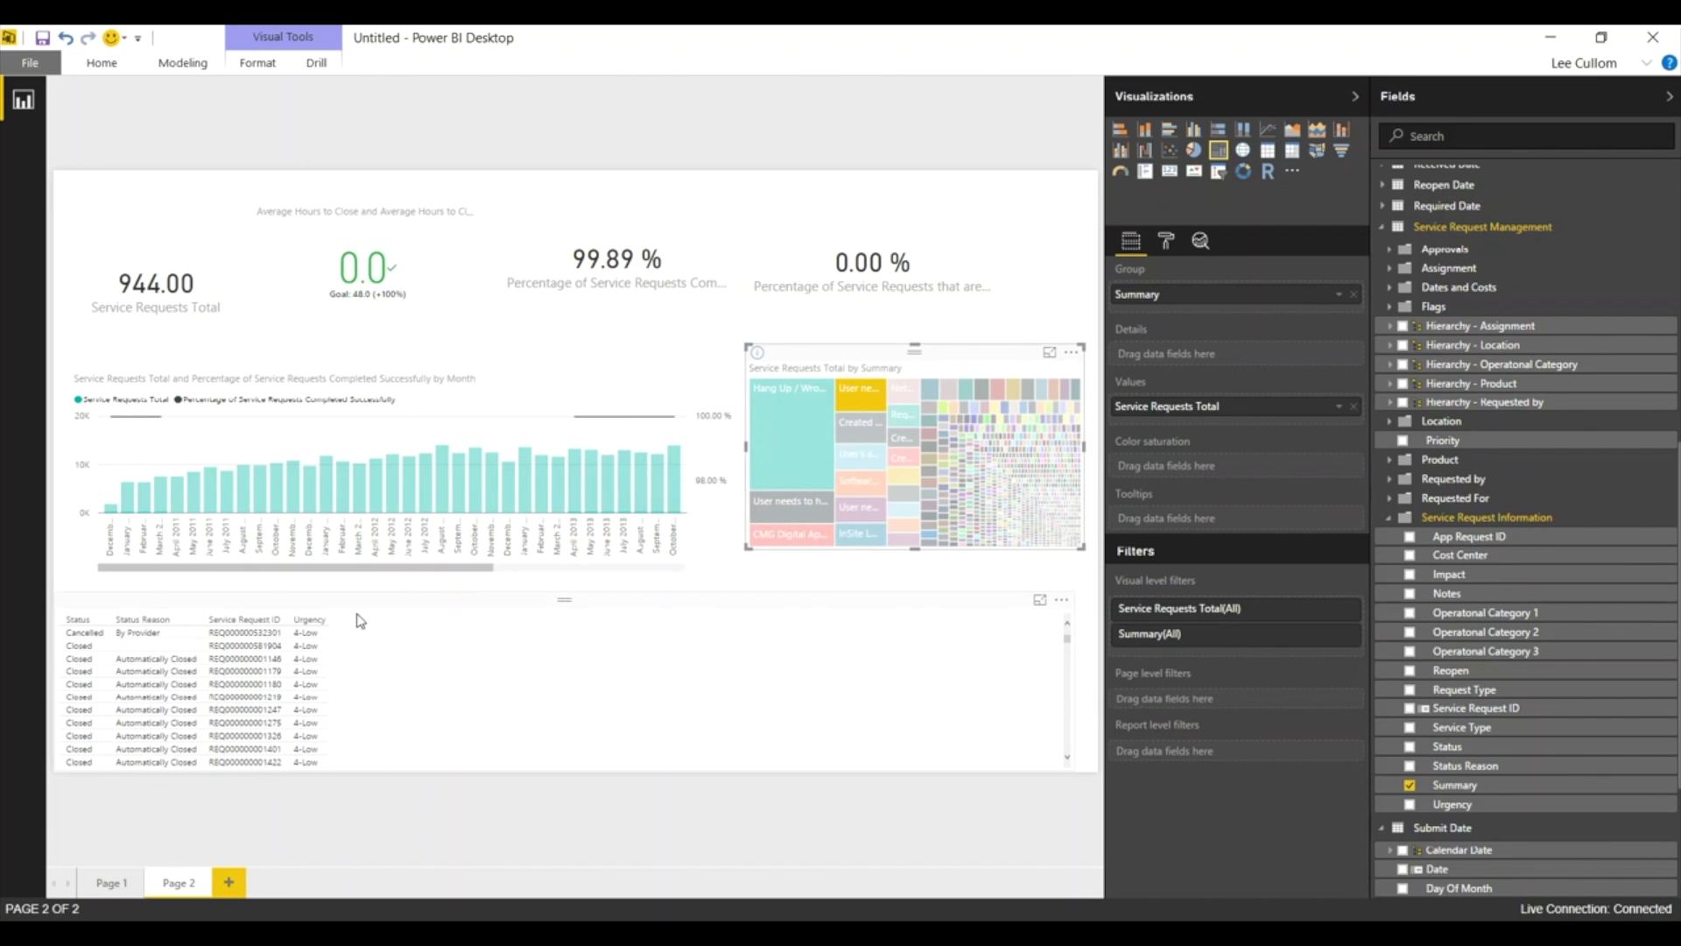